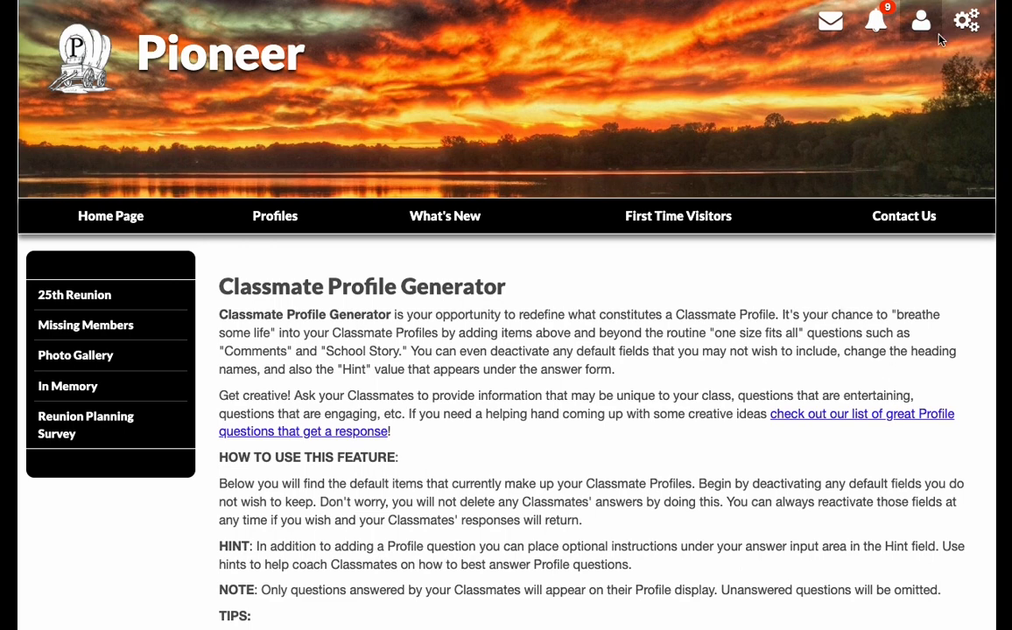
Step: Open the Edit Profile page and look over its photo slots and the default questions classmates can answer
mouse_move(920, 31)
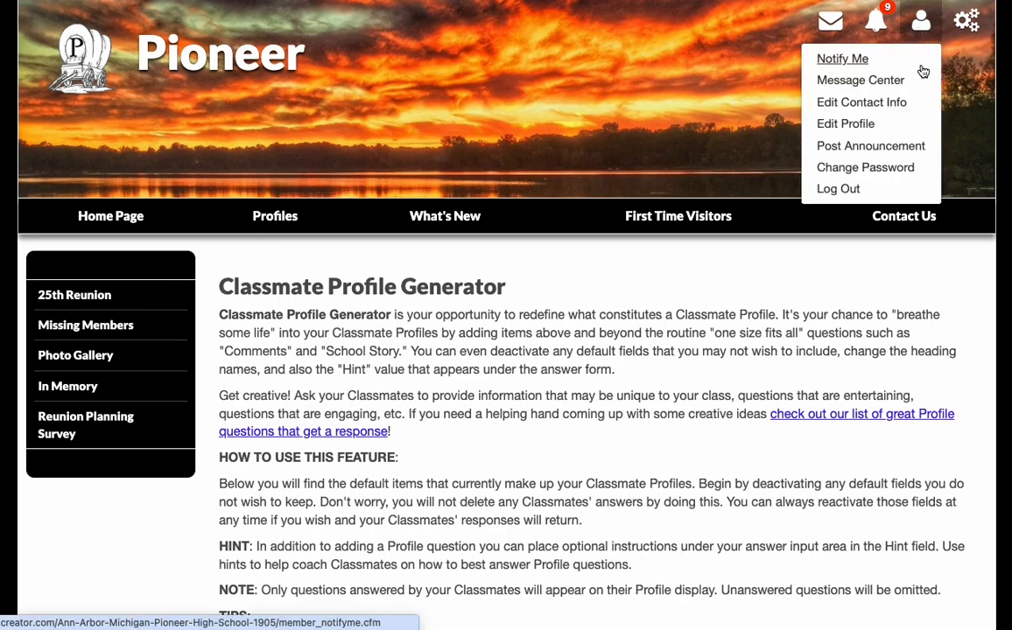
left_click(829, 127)
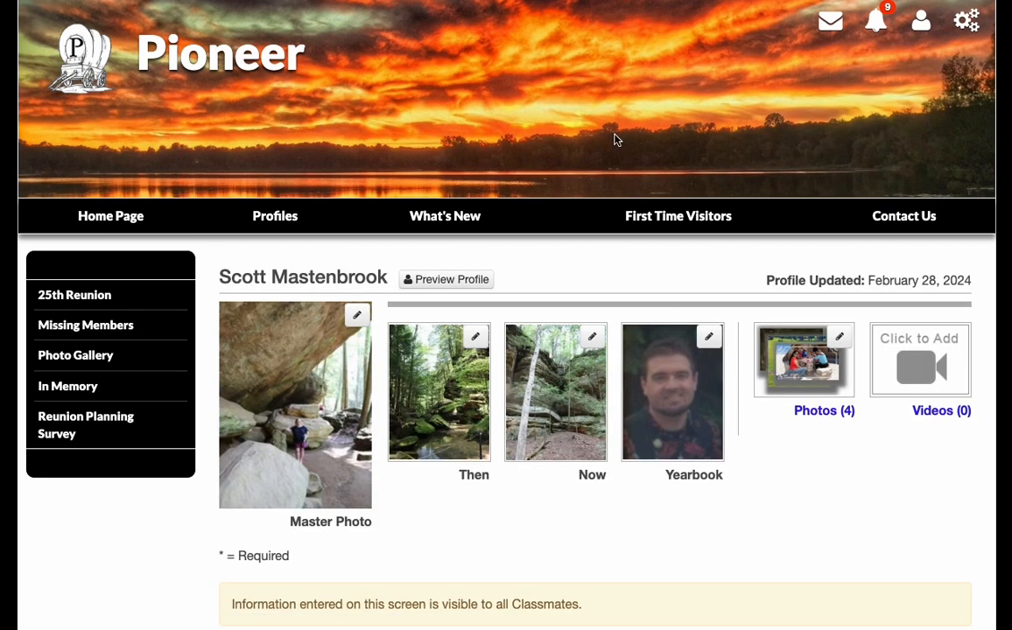
scroll(616, 140, "down", 5)
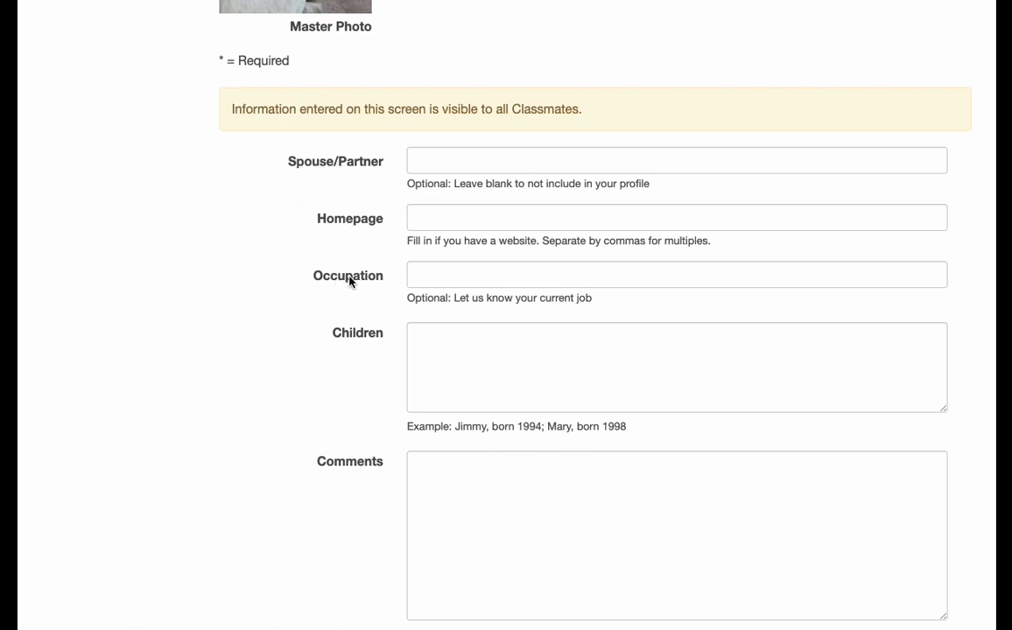
scroll(290, 381, "down", 3)
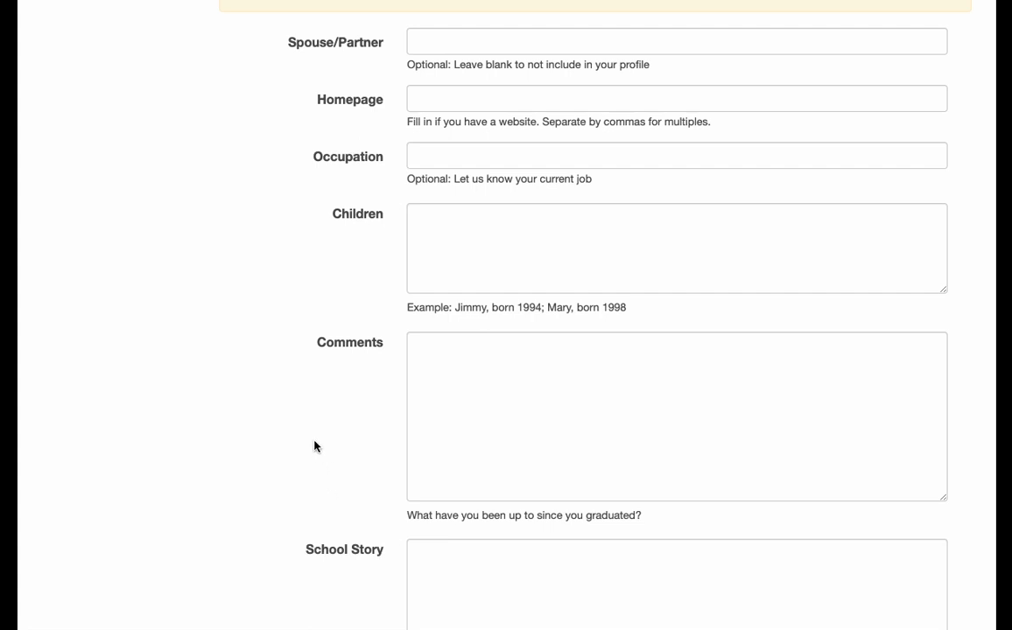
scroll(315, 447, "up", 3)
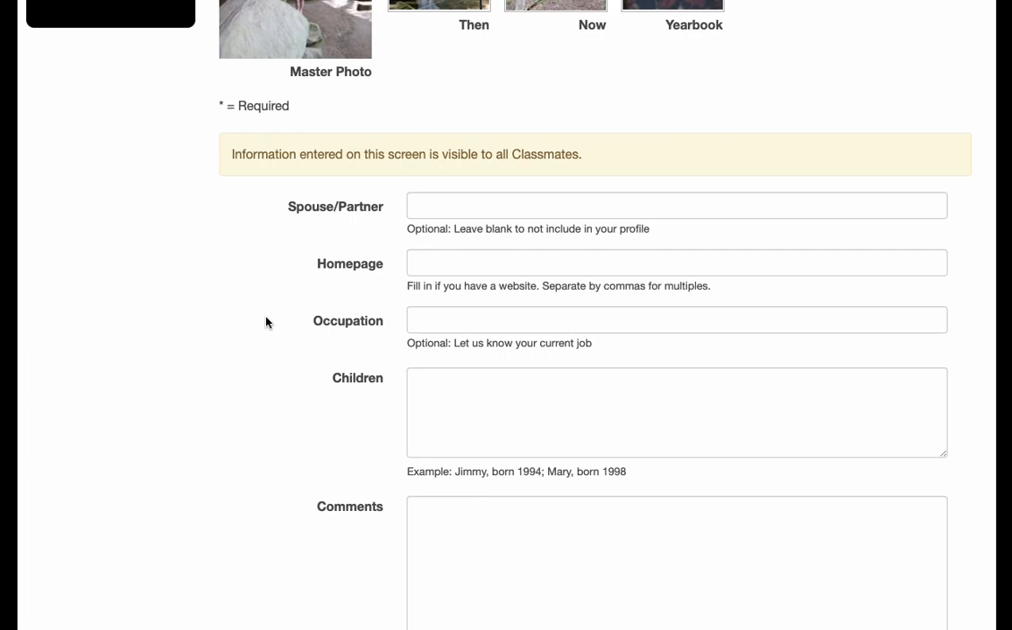
scroll(266, 324, "up", 7)
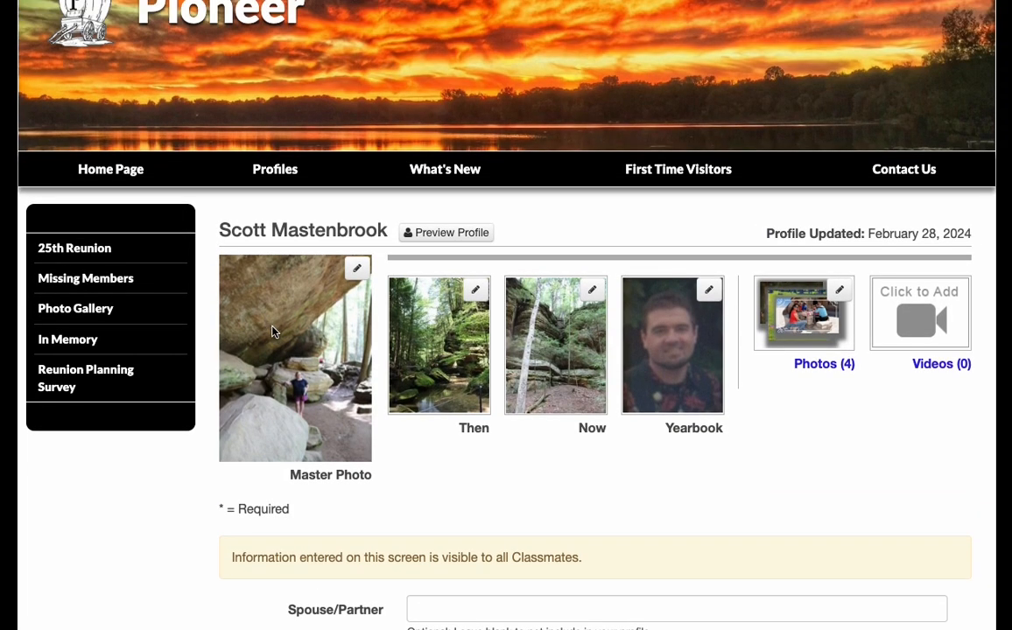
scroll(278, 331, "up", 1)
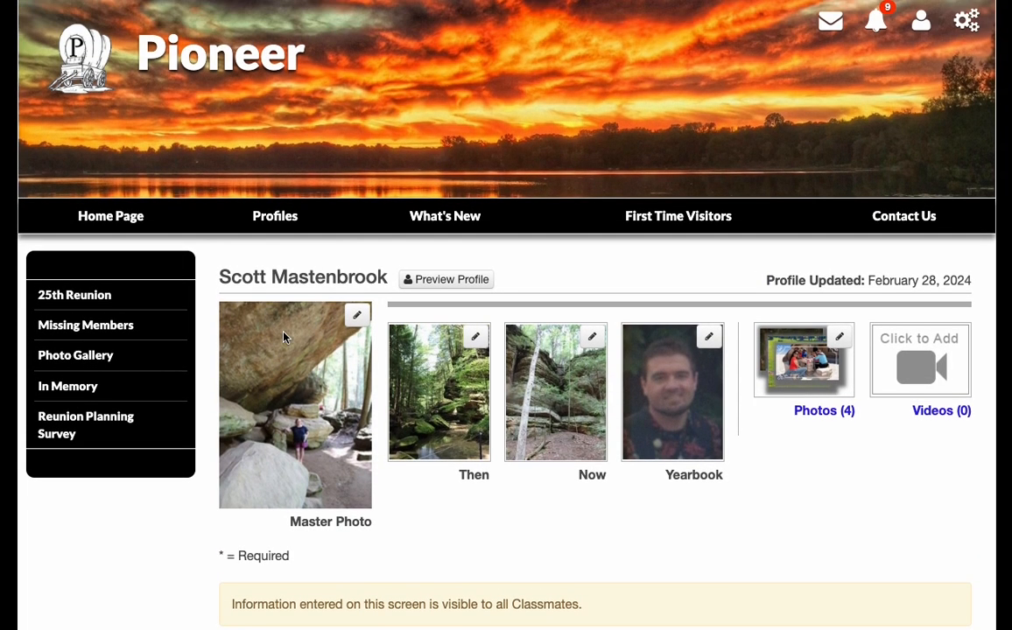
Step: Open the Profile Generator from the site administration options and read its introductory description
left_click(968, 22)
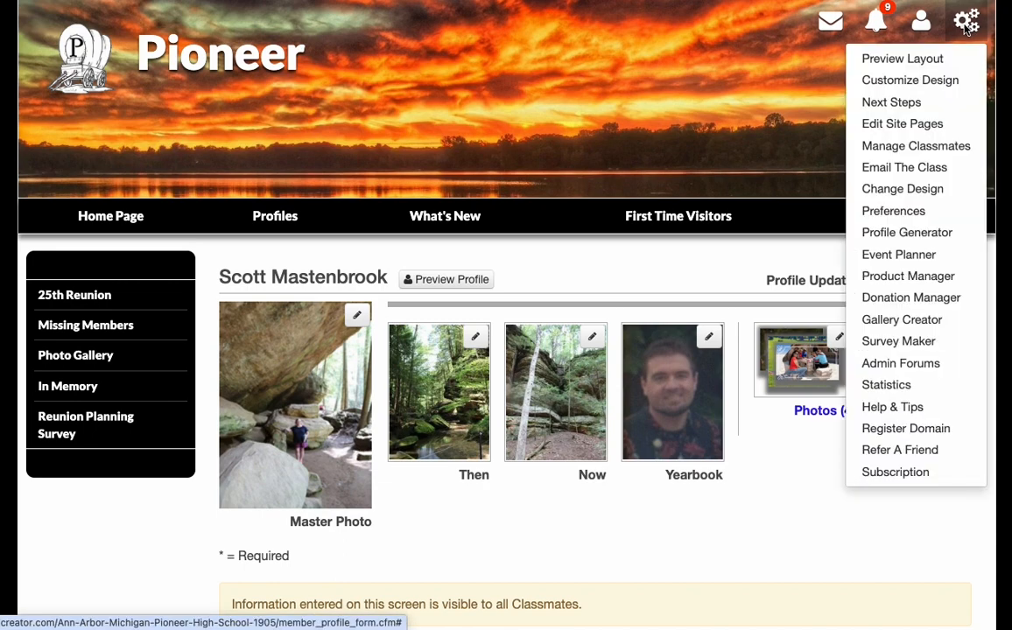
left_click(865, 232)
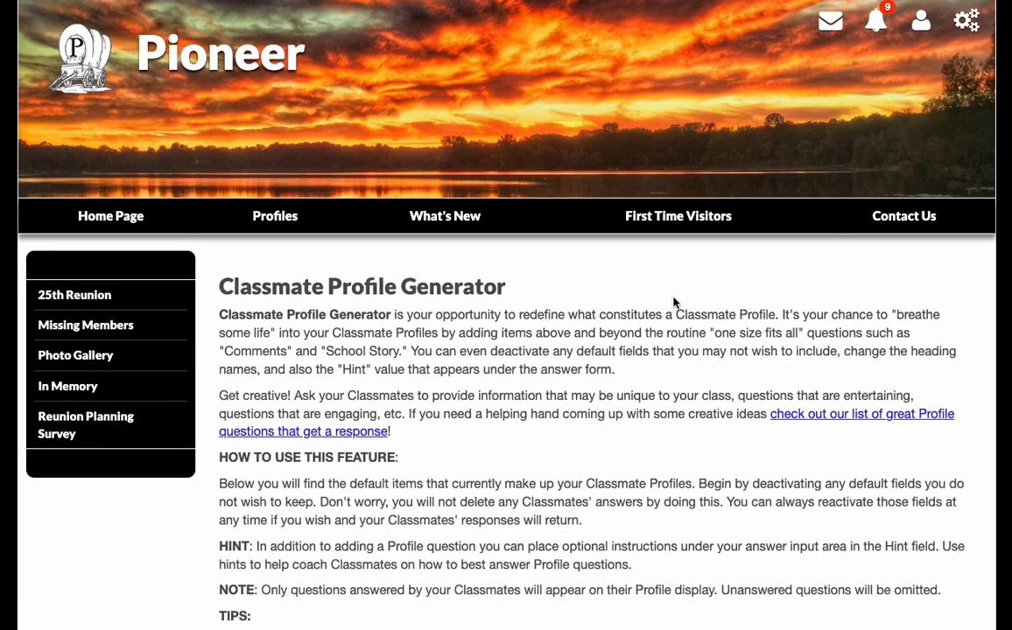
scroll(670, 317, "down", 5)
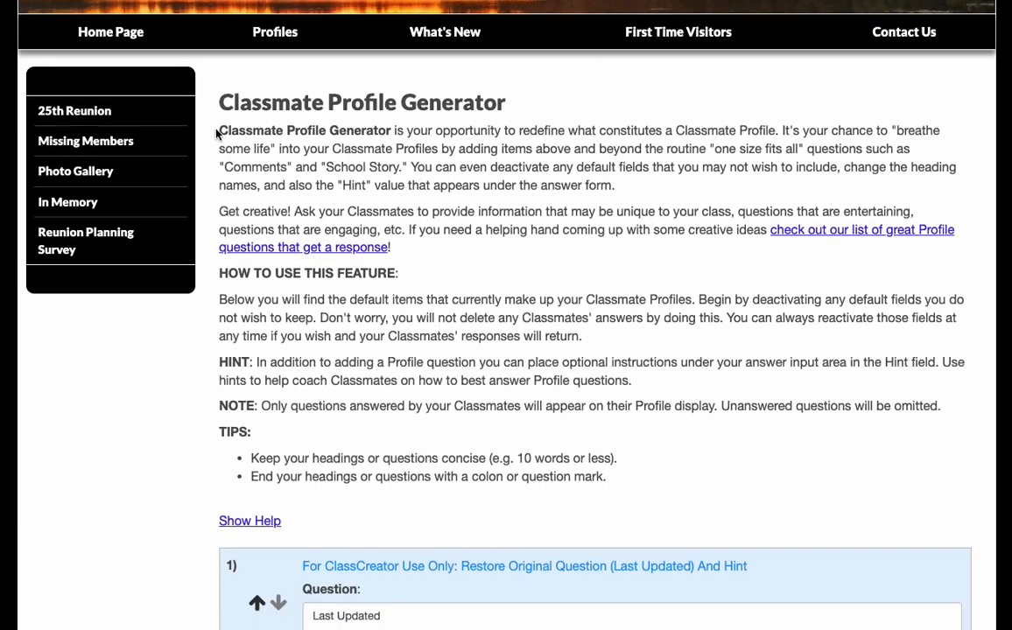
left_click_drag(217, 134, 511, 281)
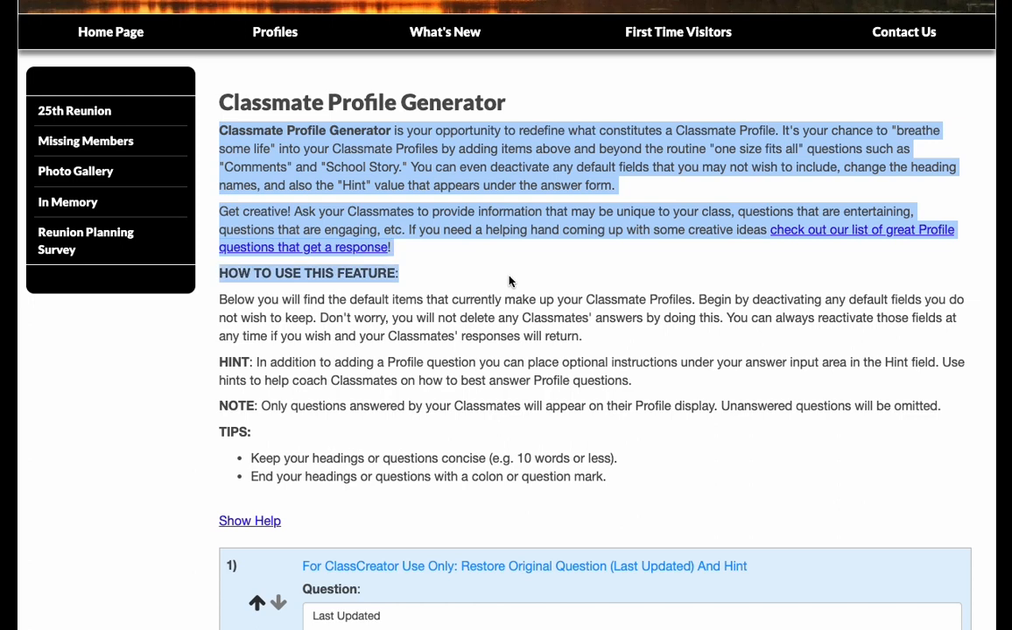
left_click(571, 253)
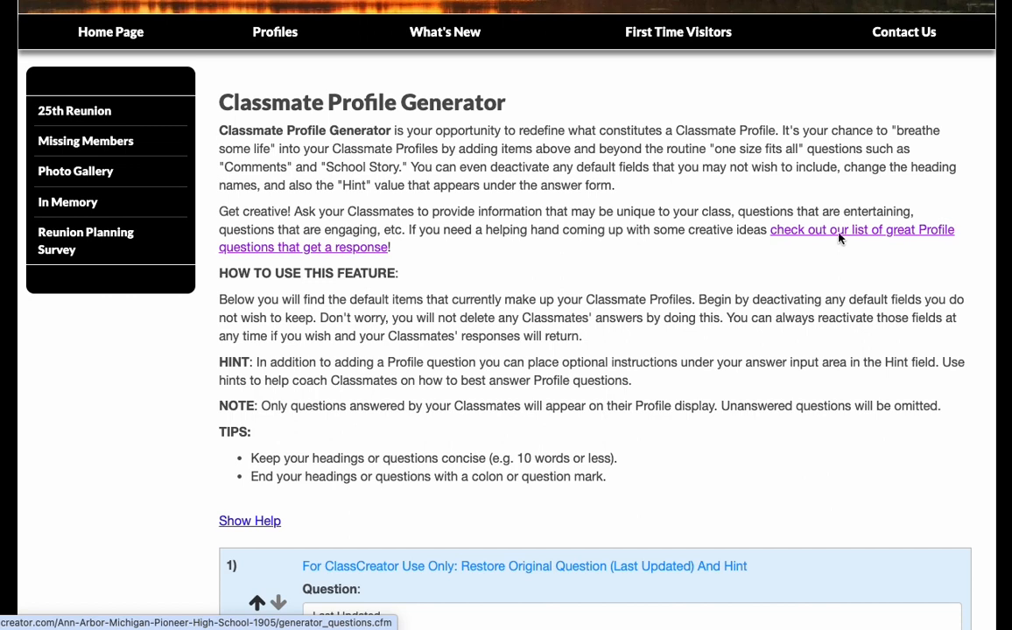
Step: Open the list of suggested Profile questions, look through the examples, and return to the Classmate Profile Generator
left_click(779, 233)
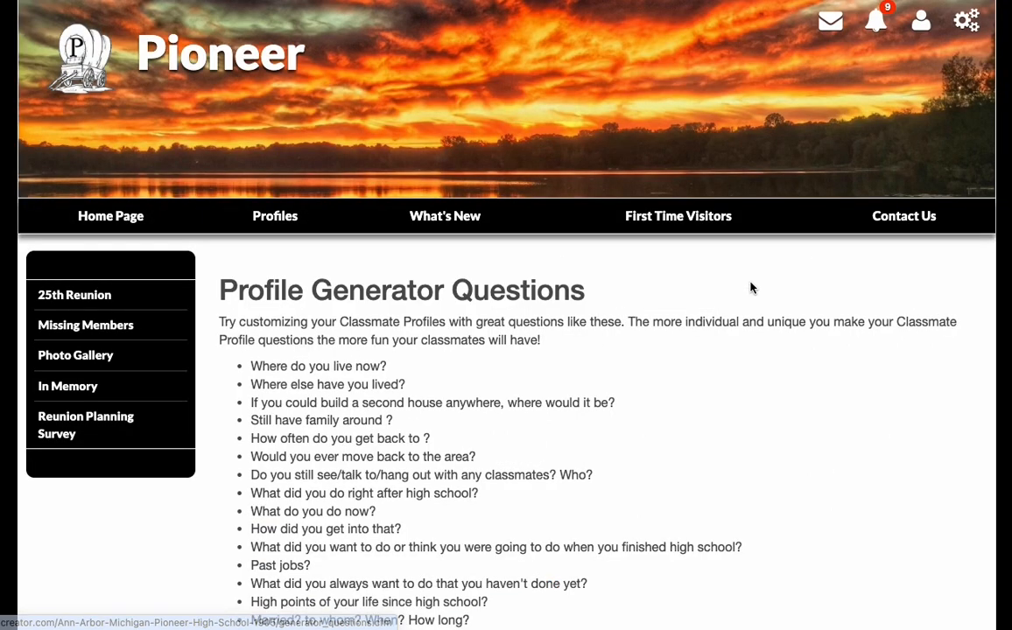
scroll(564, 376, "down", 3)
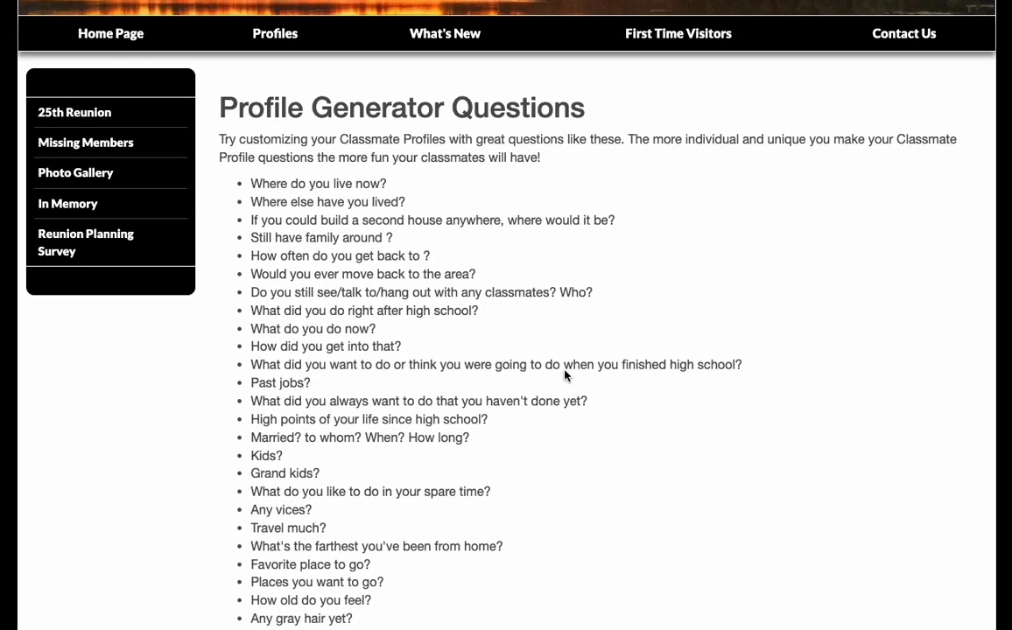
scroll(565, 376, "down", 1)
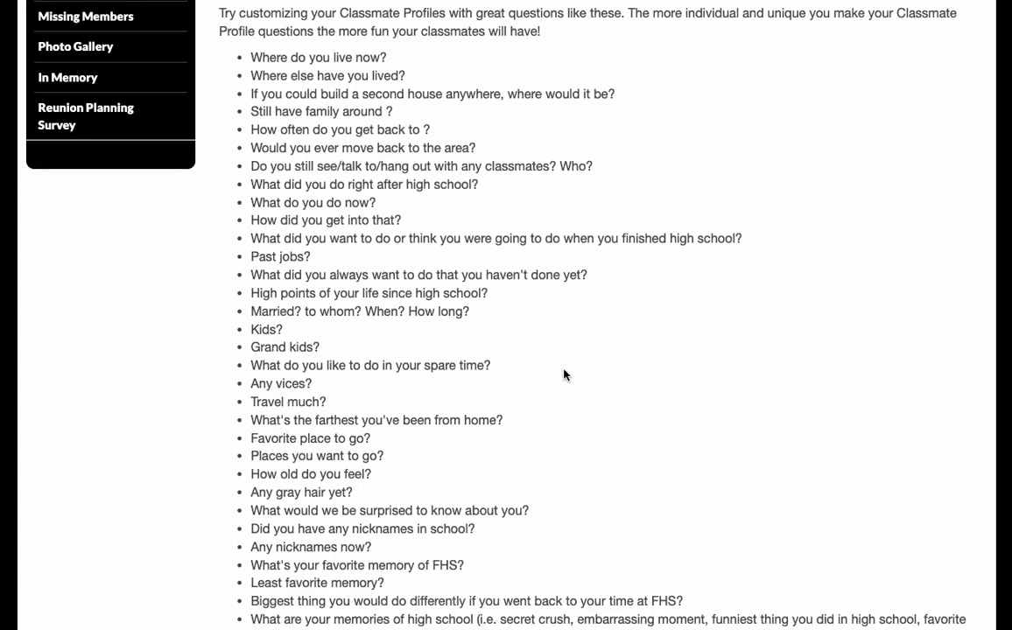
scroll(564, 375, "down", 1)
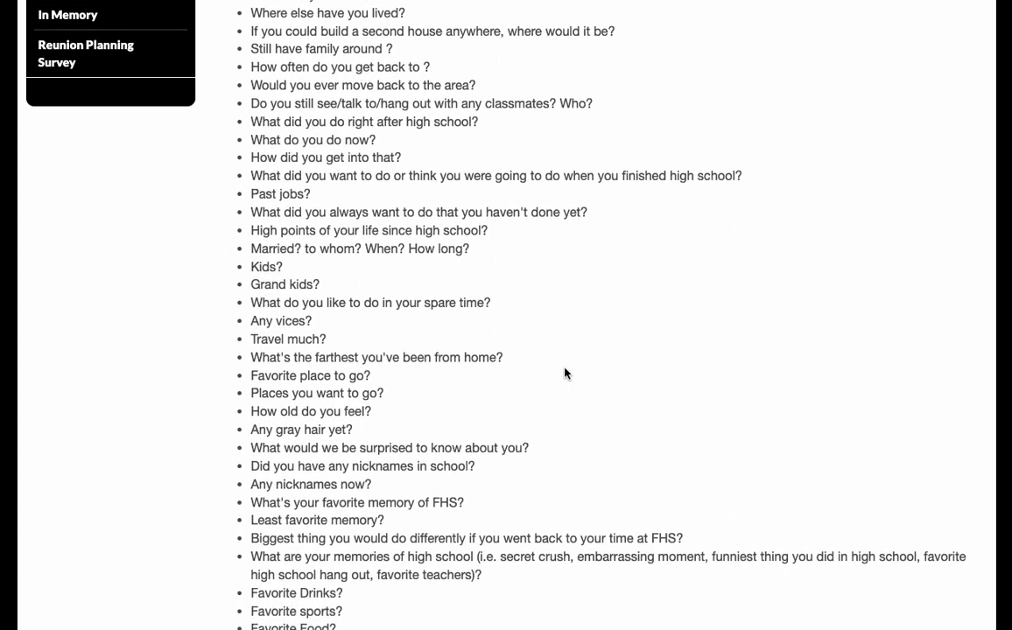
scroll(565, 374, "up", 4)
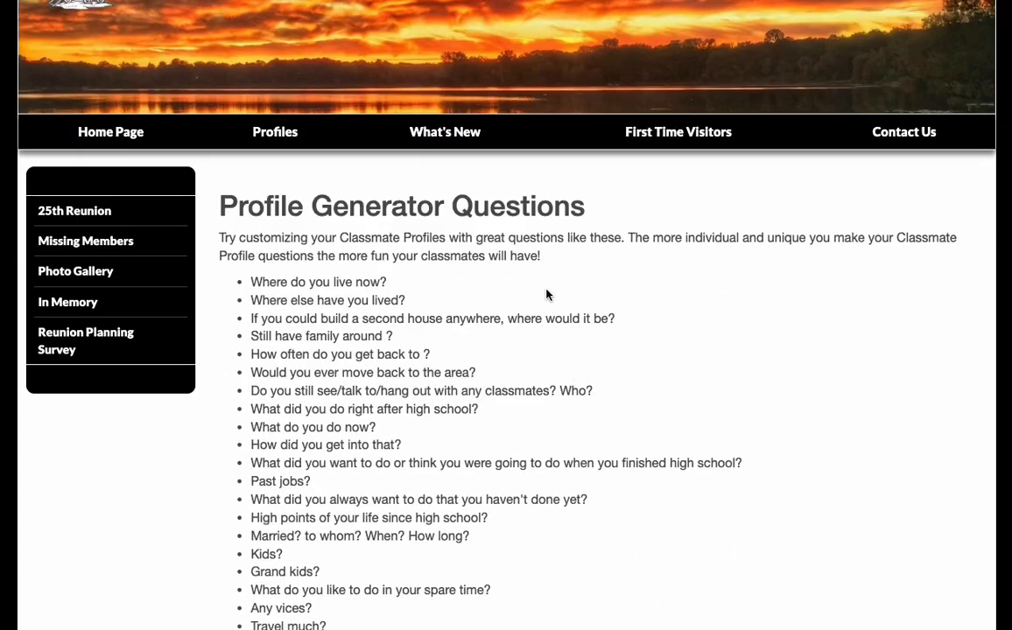
left_click(1, 2)
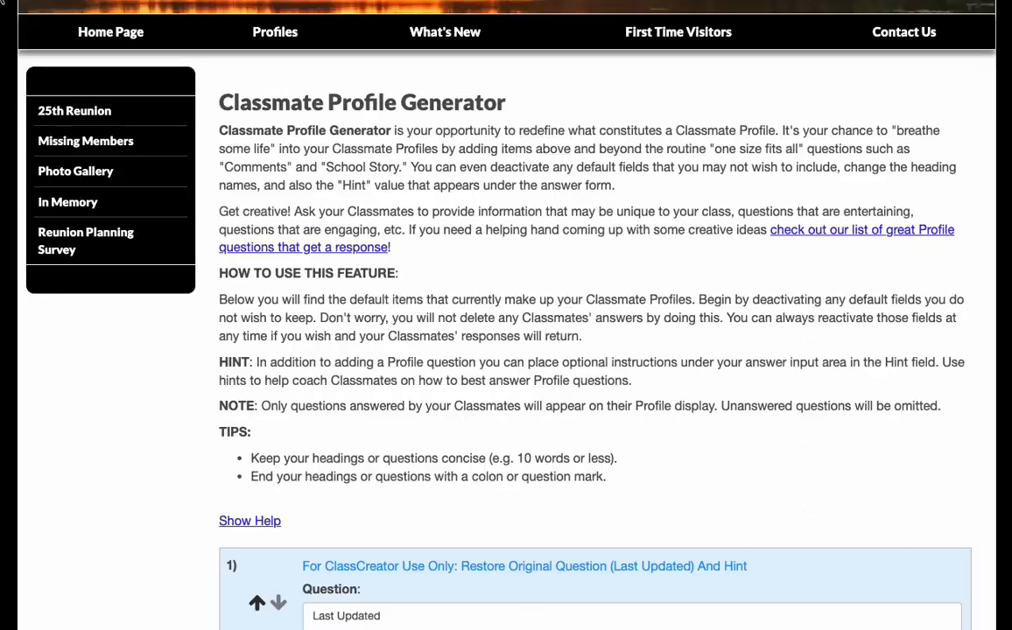
Step: Read the "How to use this feature" instructions and examine the first default questions with their Active settings
scroll(515, 191, "down", 1)
scroll(516, 190, "down", 1)
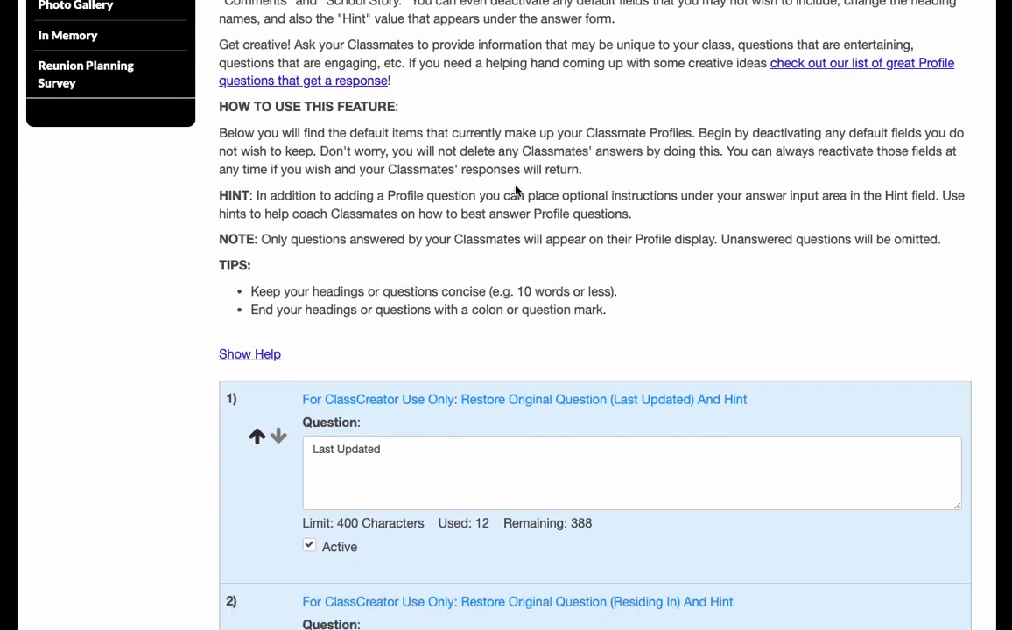
left_click_drag(219, 99, 409, 109)
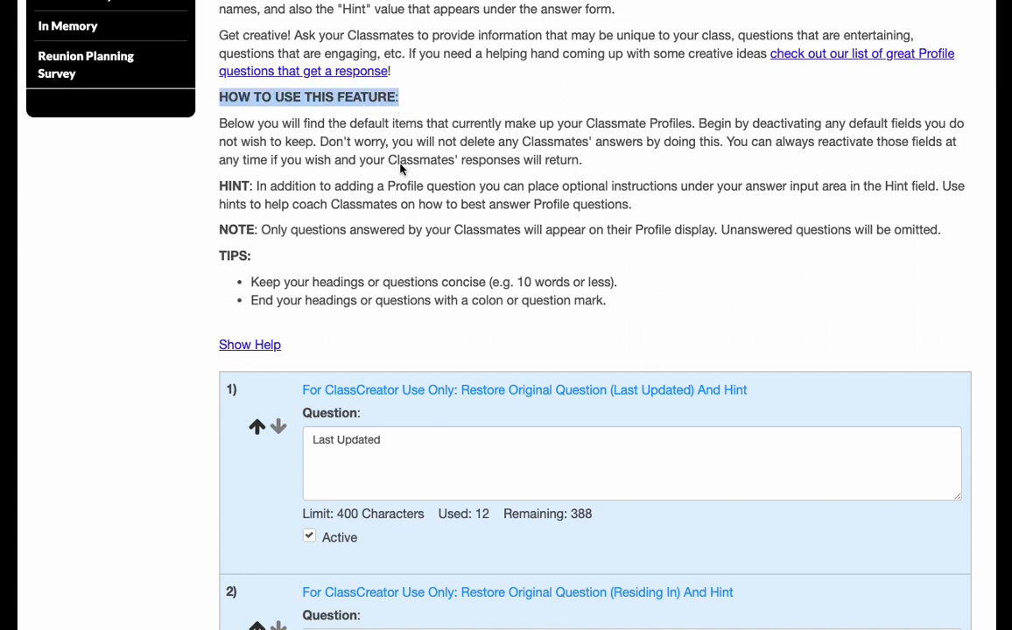
left_click(369, 198)
scroll(369, 198, "down", 1)
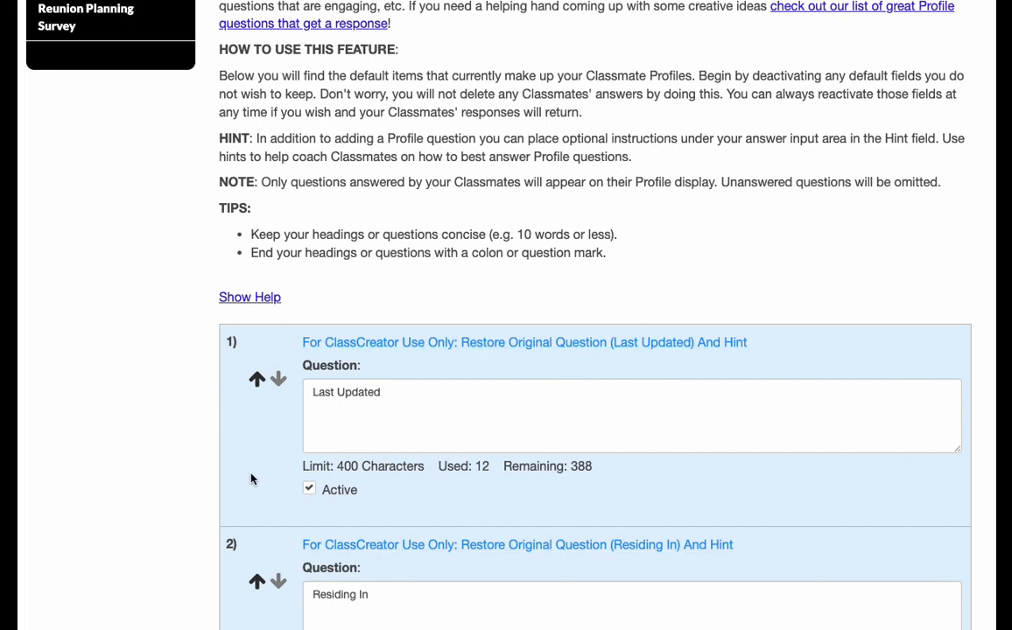
scroll(251, 478, "down", 5)
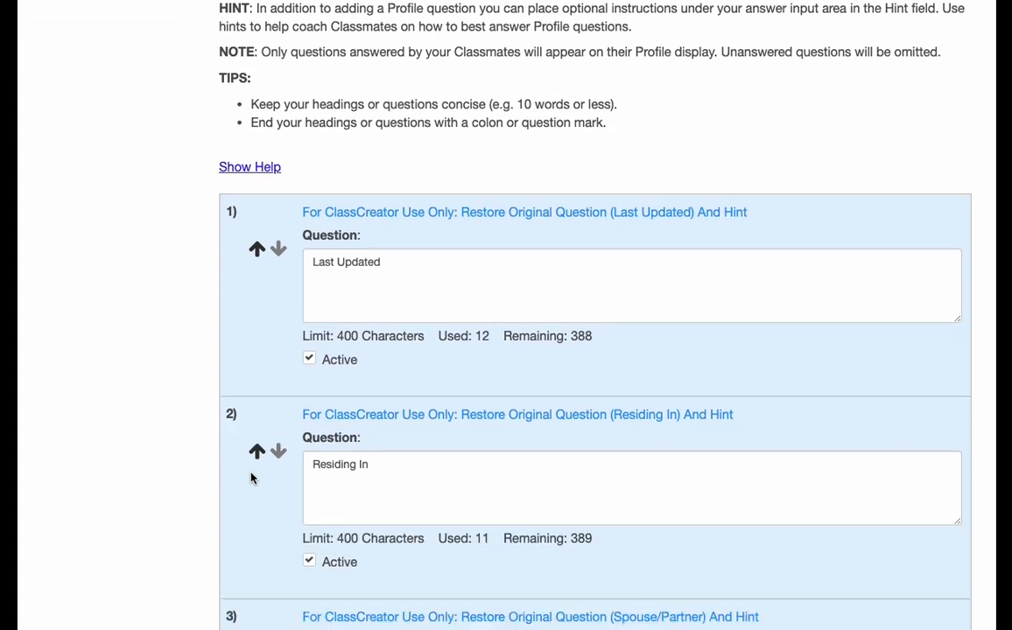
scroll(252, 475, "up", 2)
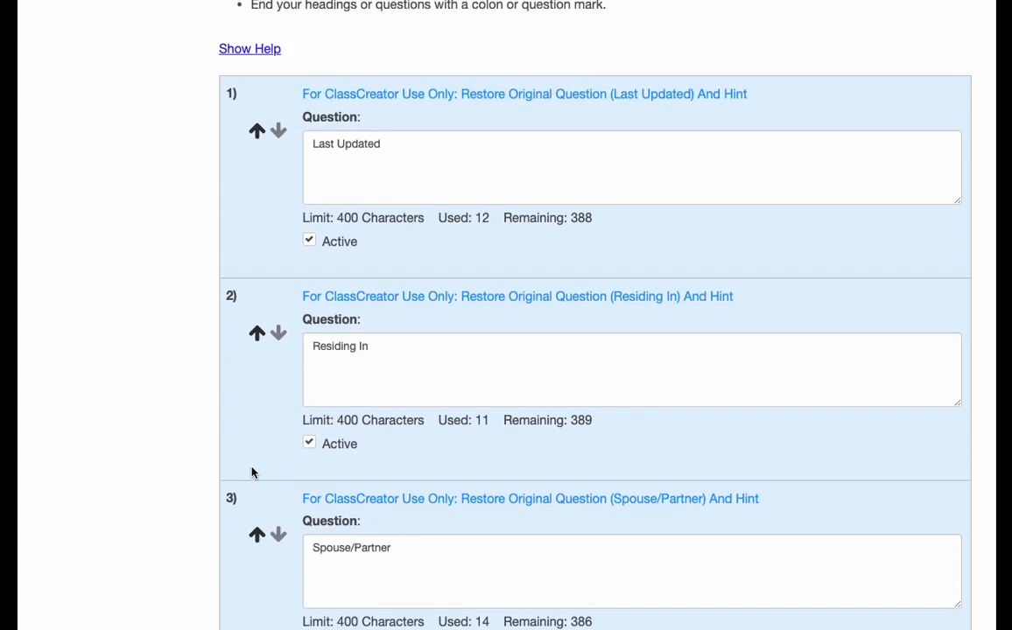
scroll(251, 473, "up", 1)
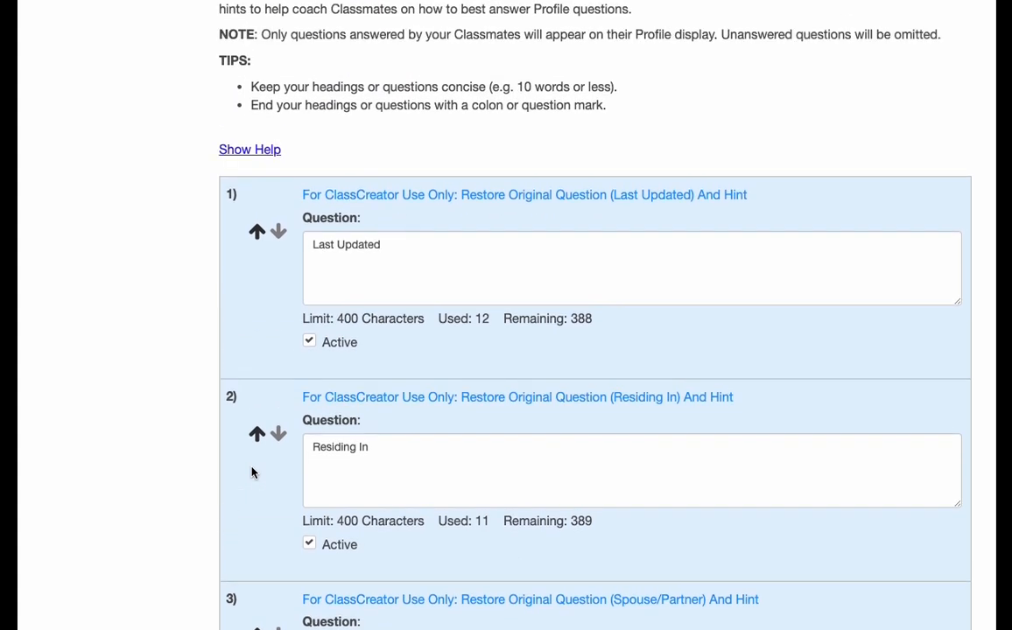
scroll(252, 472, "up", 2)
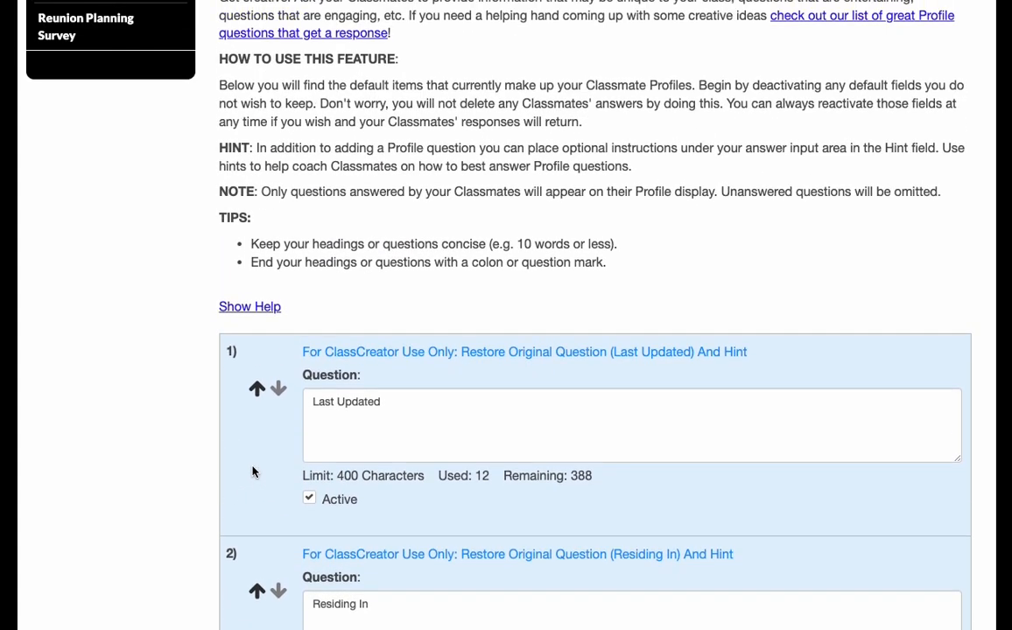
scroll(253, 472, "up", 1)
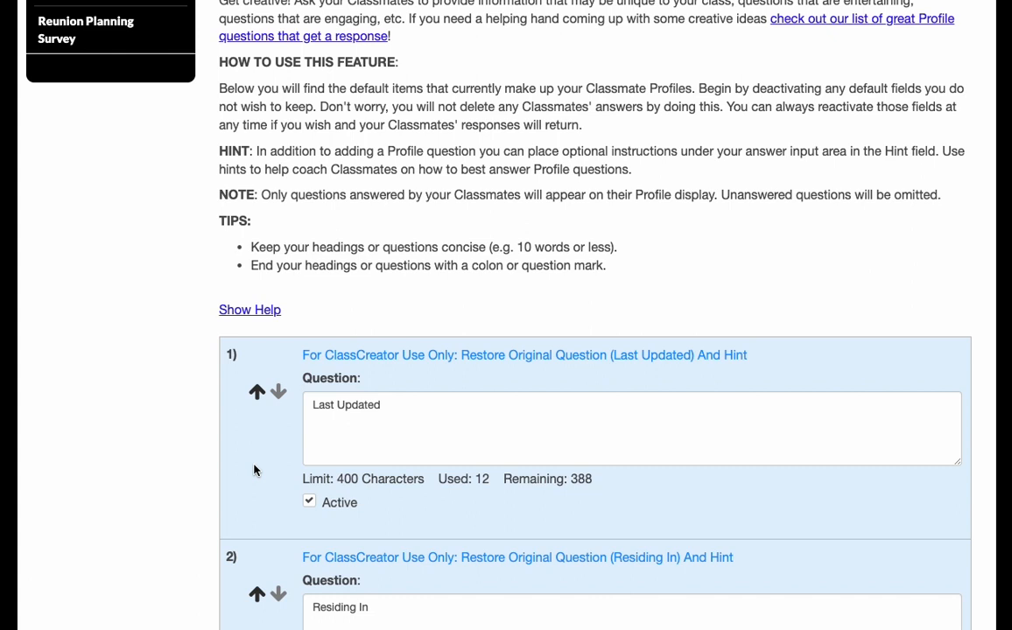
scroll(255, 471, "down", 1)
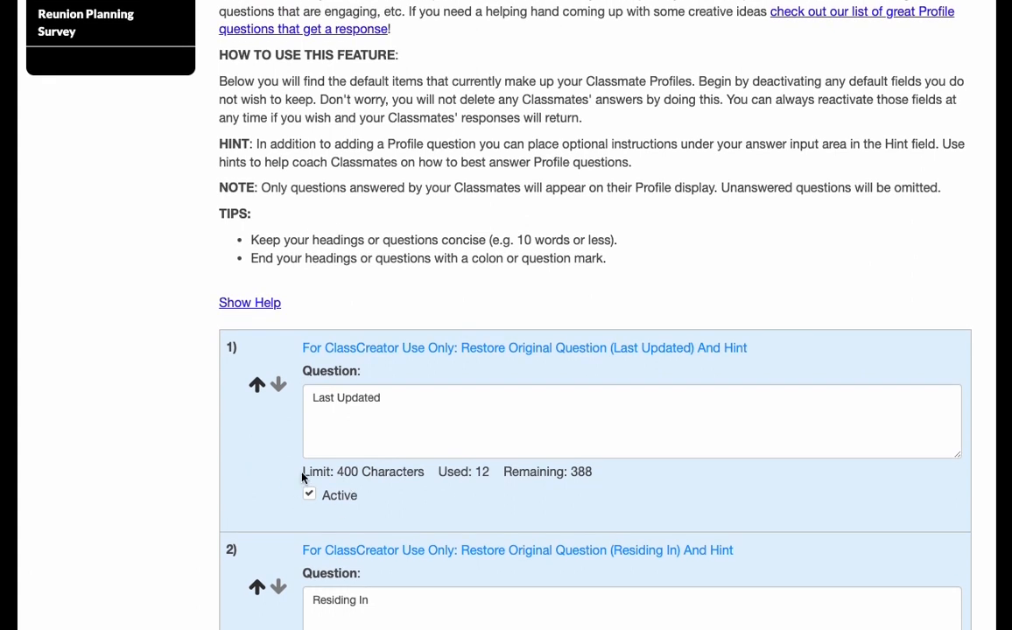
scroll(281, 487, "down", 5)
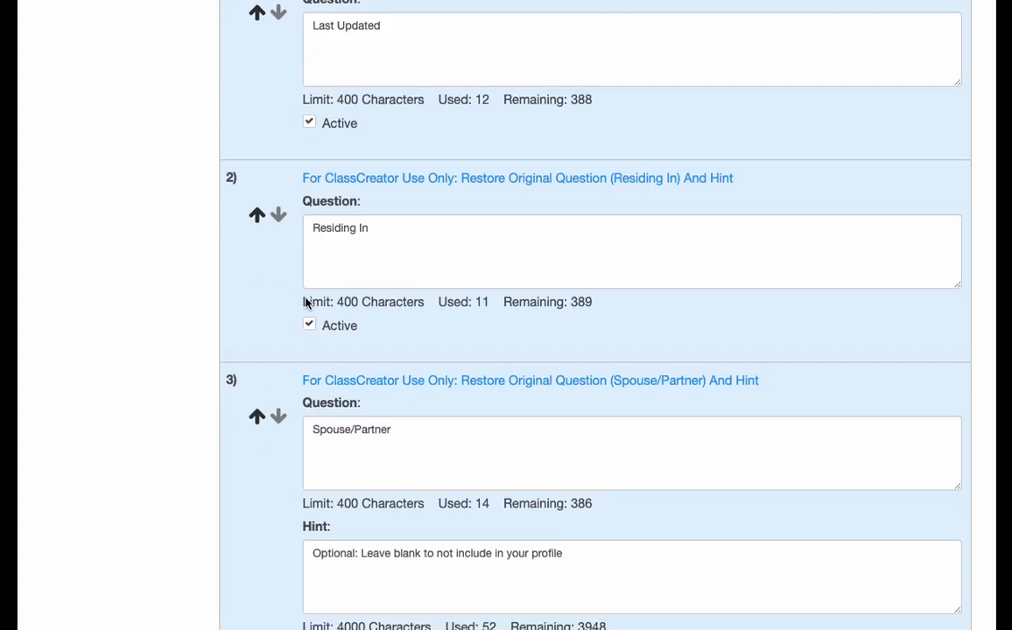
Step: Toggle the "Residing In" question between inactive and active, leaving it active
left_click(309, 326)
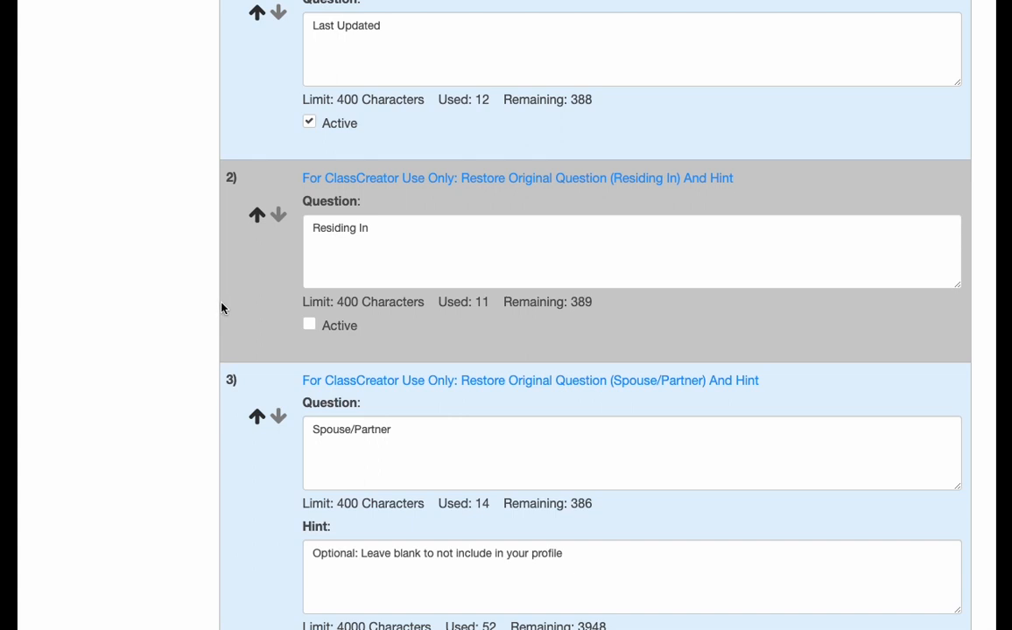
left_click(309, 325)
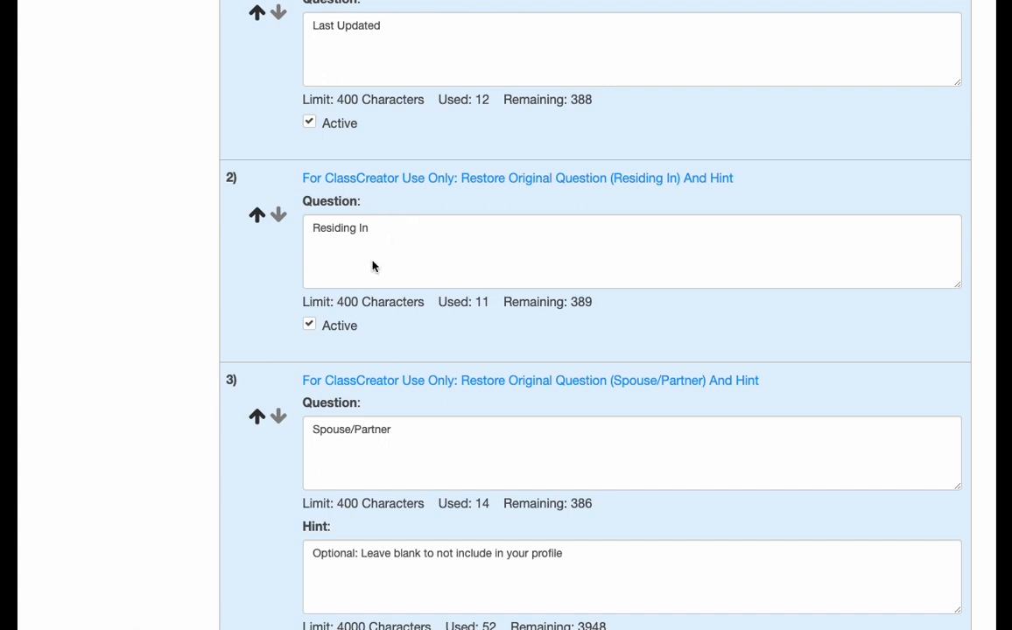
left_click(309, 326)
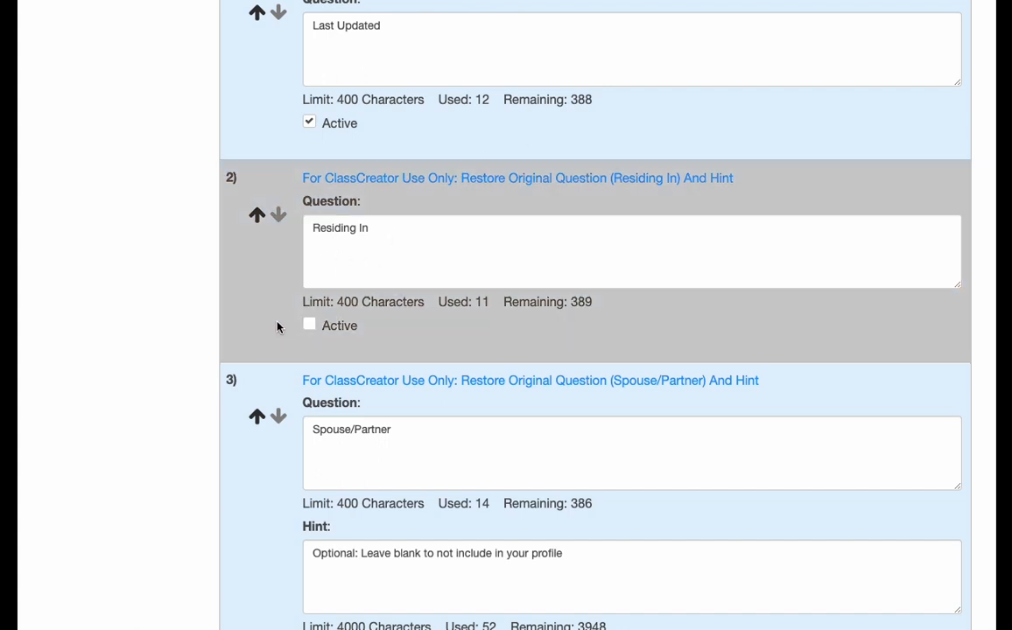
left_click(309, 326)
Step: Review the explanation of hints and highlight the hint text of the "Spouse/Partner" question
scroll(312, 328, "up", 5)
scroll(314, 329, "up", 1)
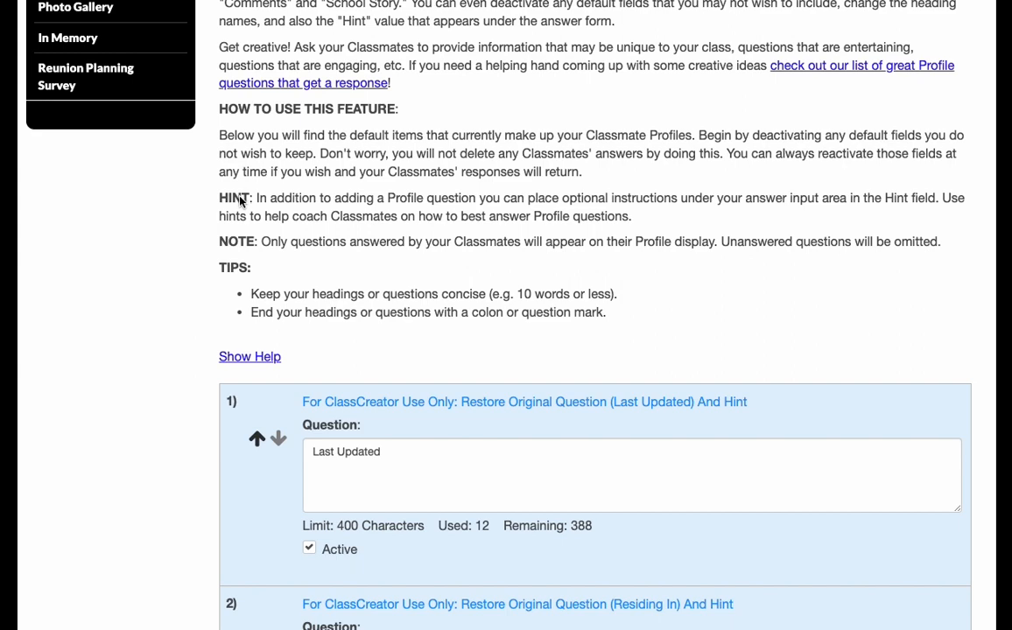
scroll(238, 202, "down", 5)
scroll(235, 203, "down", 3)
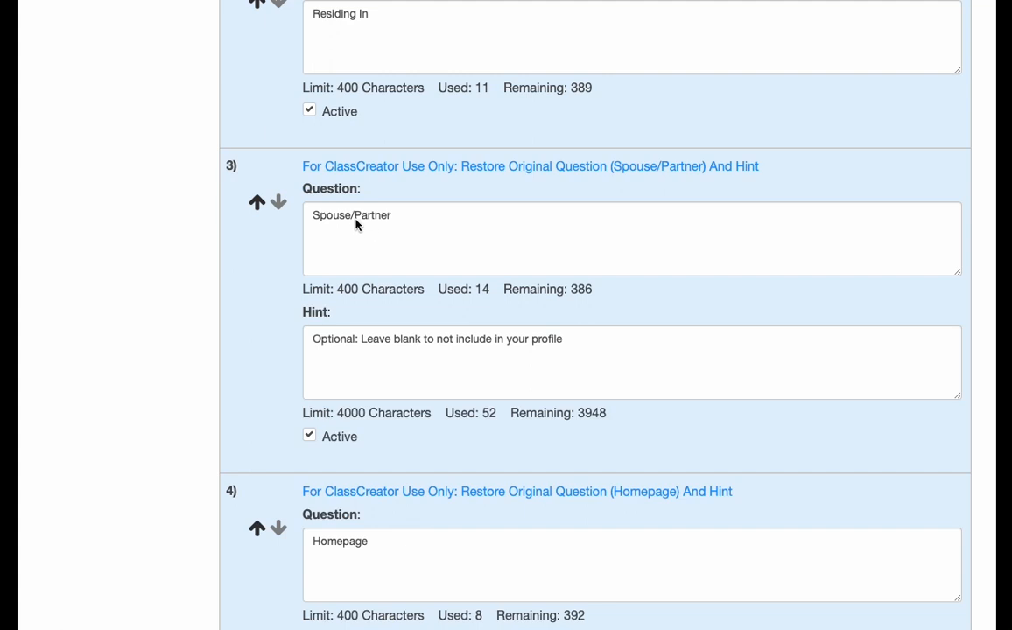
left_click_drag(306, 339, 360, 340)
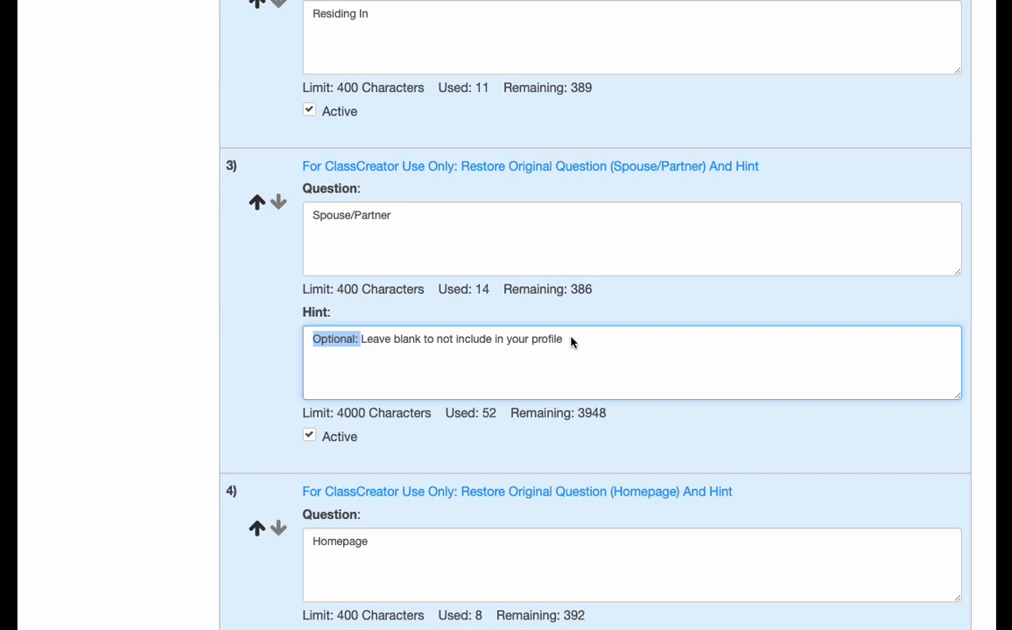
left_click_drag(572, 343, 314, 342)
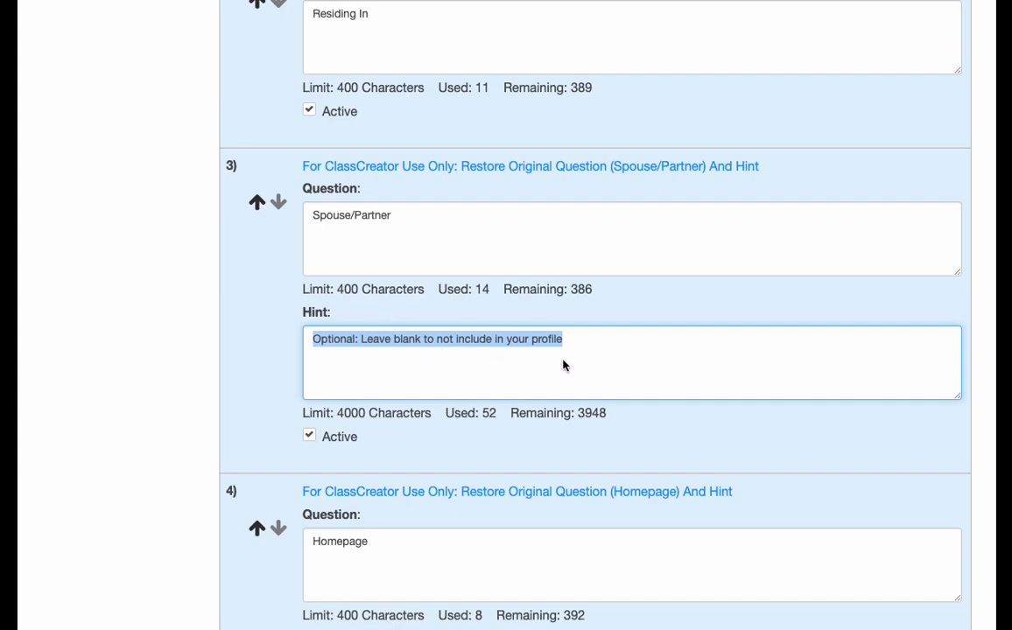
Step: Review the tips for writing questions and highlight the one about ending headings with a colon or question mark
scroll(511, 365, "up", 8)
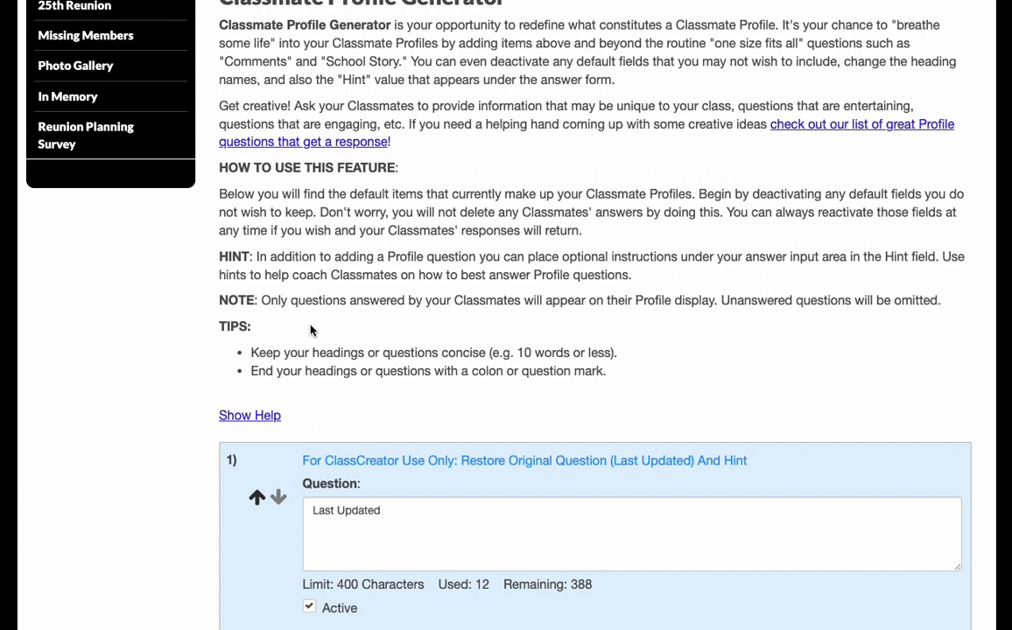
left_click_drag(611, 371, 259, 368)
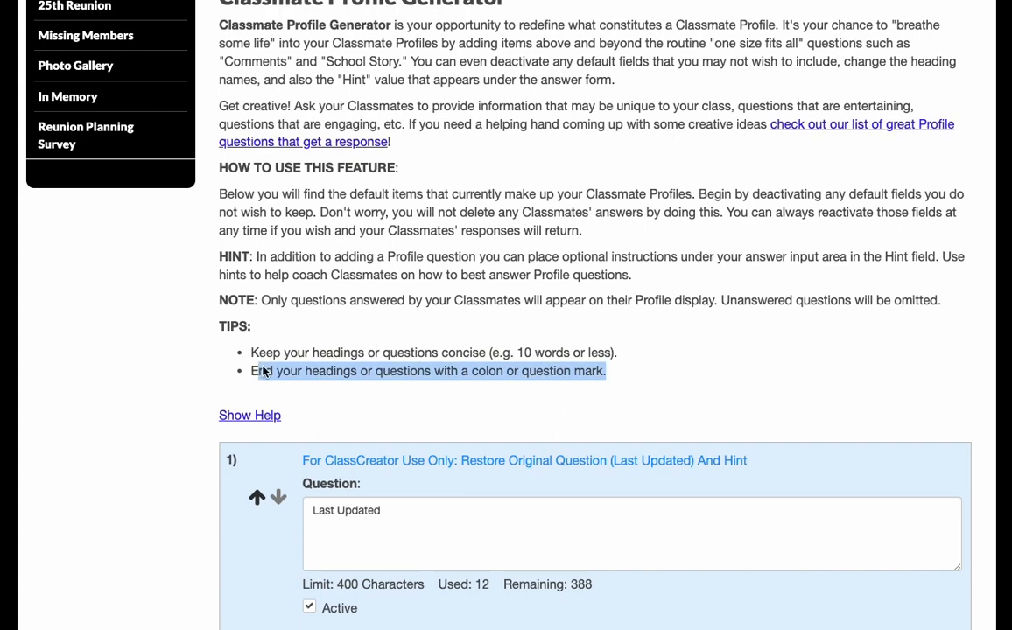
scroll(197, 390, "down", 1)
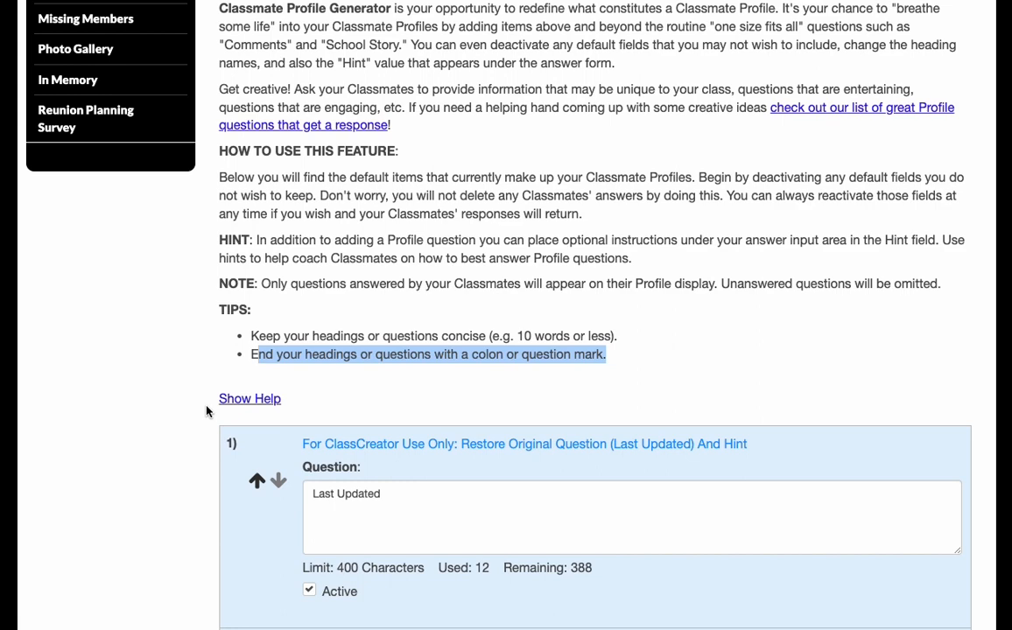
Step: Show the help section and highlight the explanations of the Radio Buttons and Dropdown List question types
left_click(262, 400)
scroll(272, 394, "down", 3)
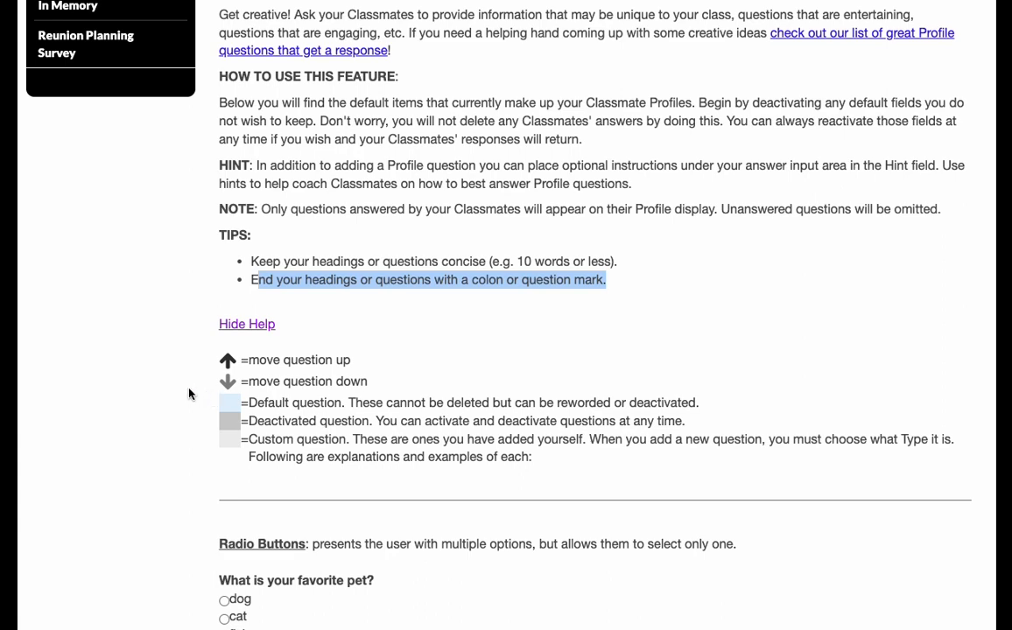
scroll(189, 393, "down", 3)
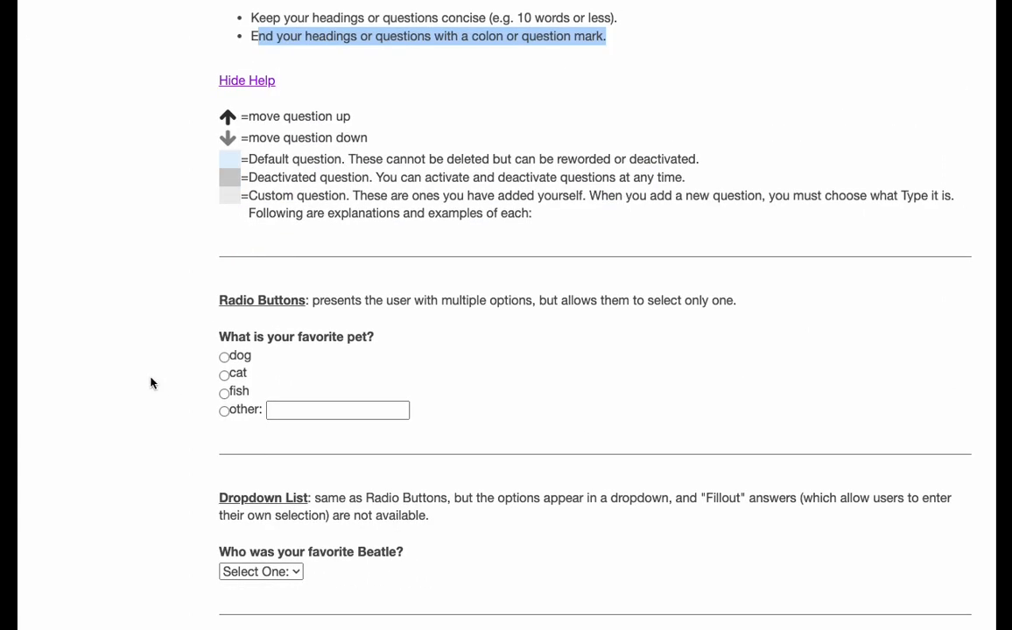
left_click(220, 305)
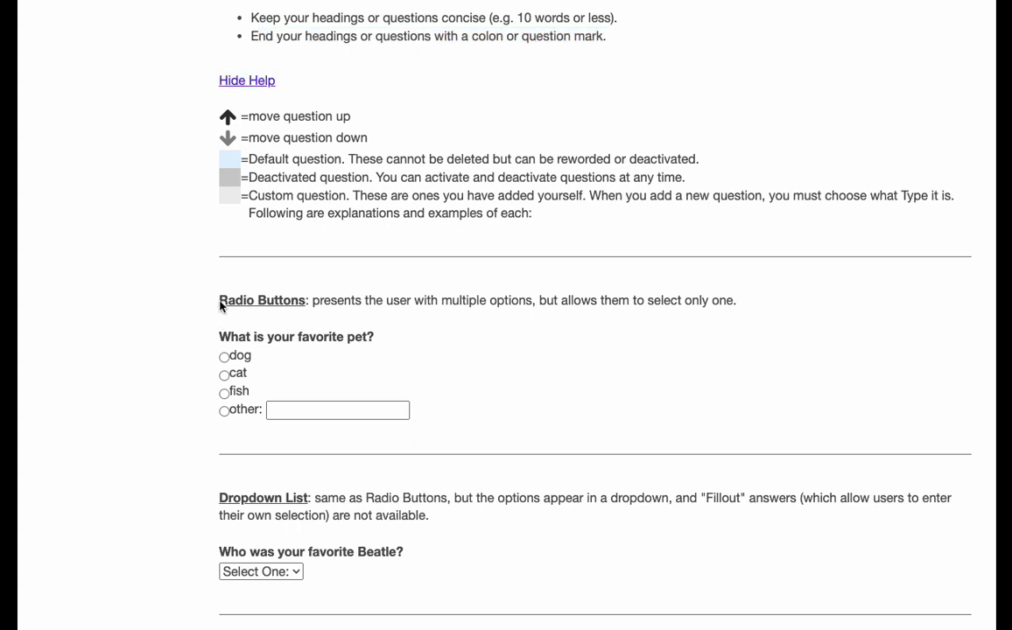
left_click_drag(220, 305, 709, 308)
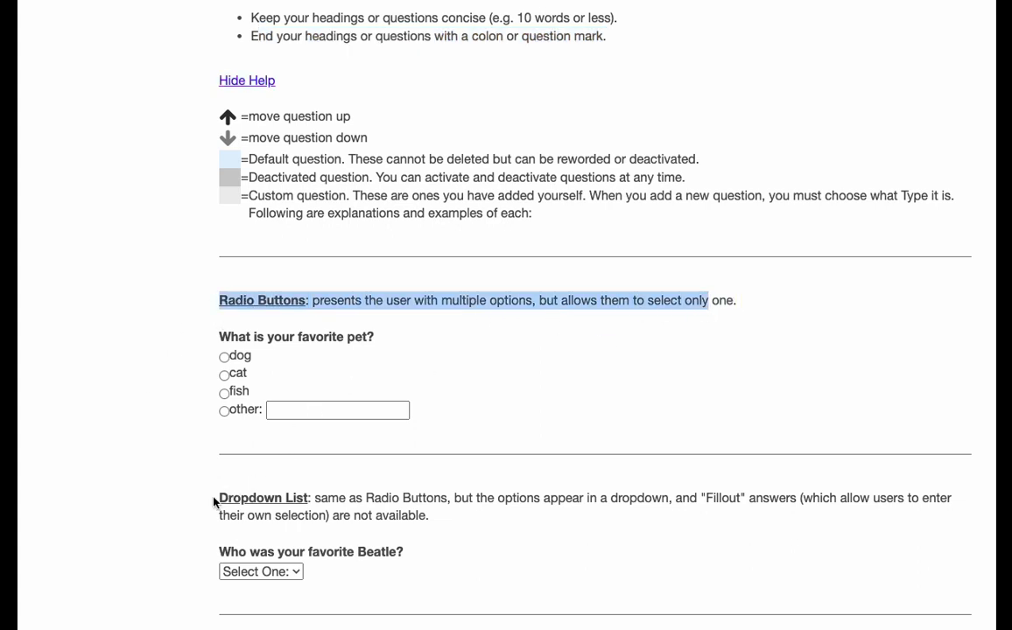
left_click_drag(214, 502, 450, 517)
scroll(451, 498, "down", 1)
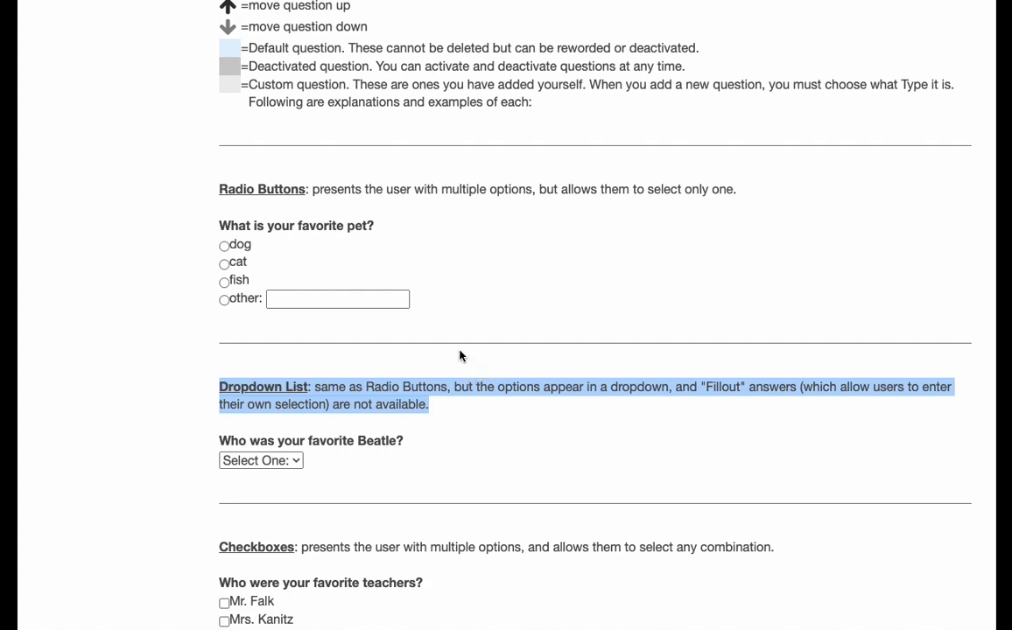
Step: Look over the explanations and examples of the remaining question types in the help section
left_click(198, 316)
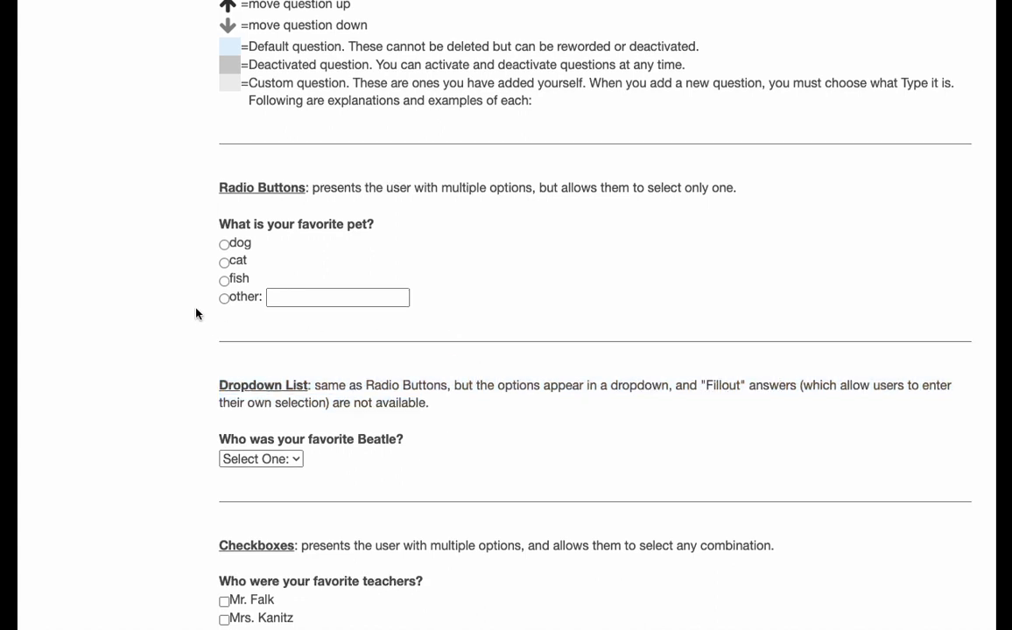
scroll(193, 312, "down", 3)
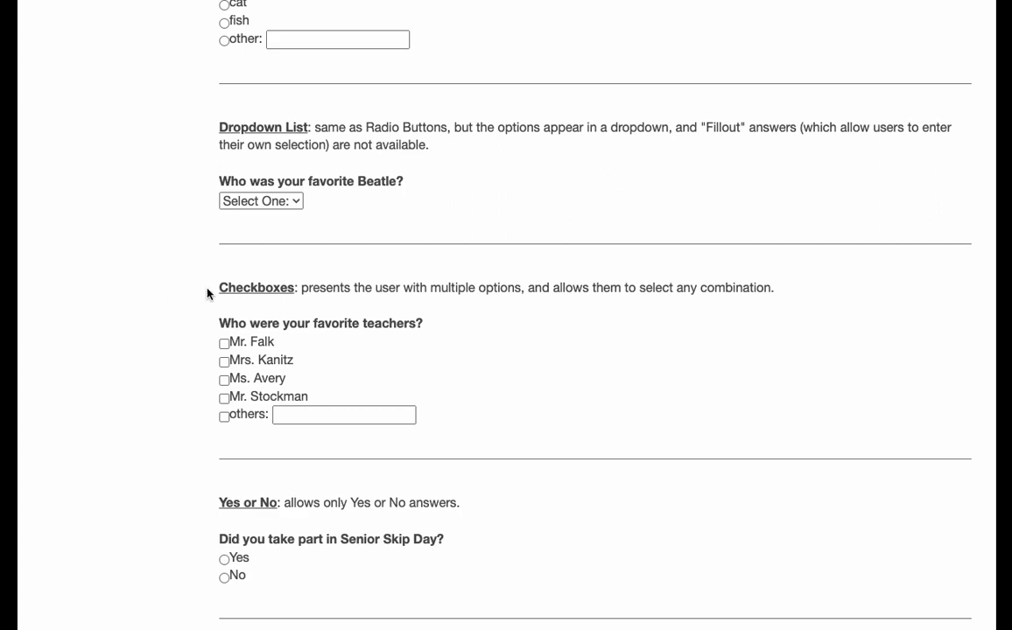
scroll(162, 367, "down", 3)
scroll(152, 385, "up", 5)
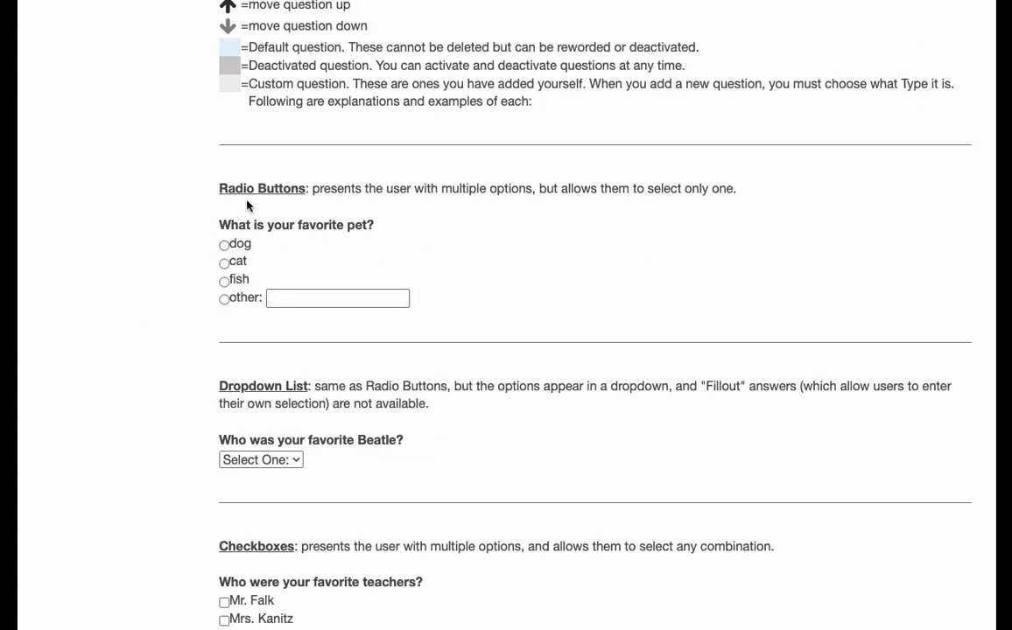
Step: Answer the sample radio-button question on favorite pet with "fish" and the sample dropdown question on favorite Beatle with "John"
left_click(225, 282)
scroll(116, 273, "down", 3)
left_click(291, 187)
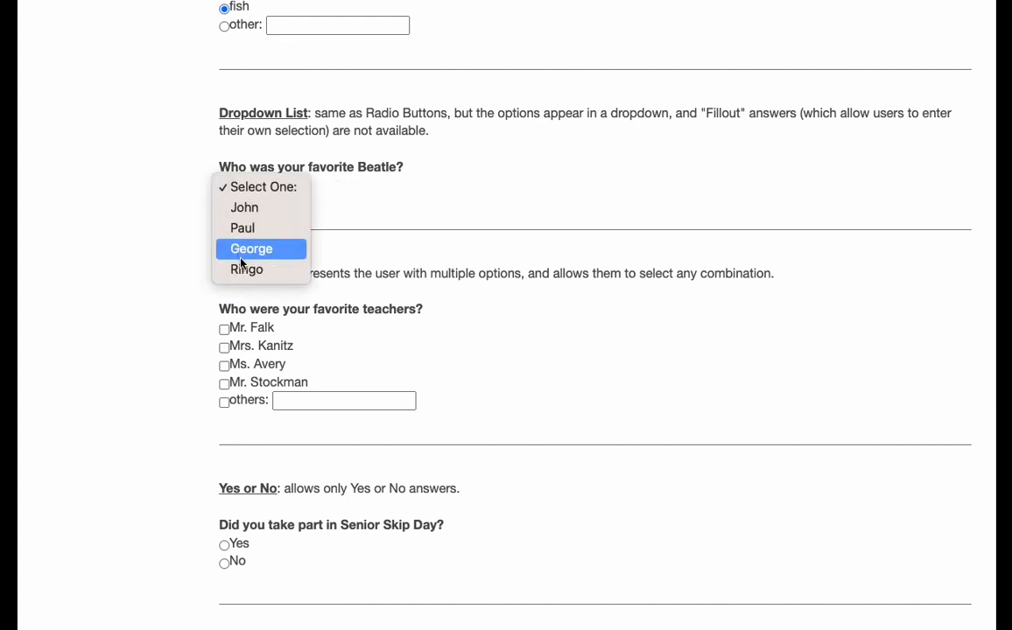
left_click(243, 215)
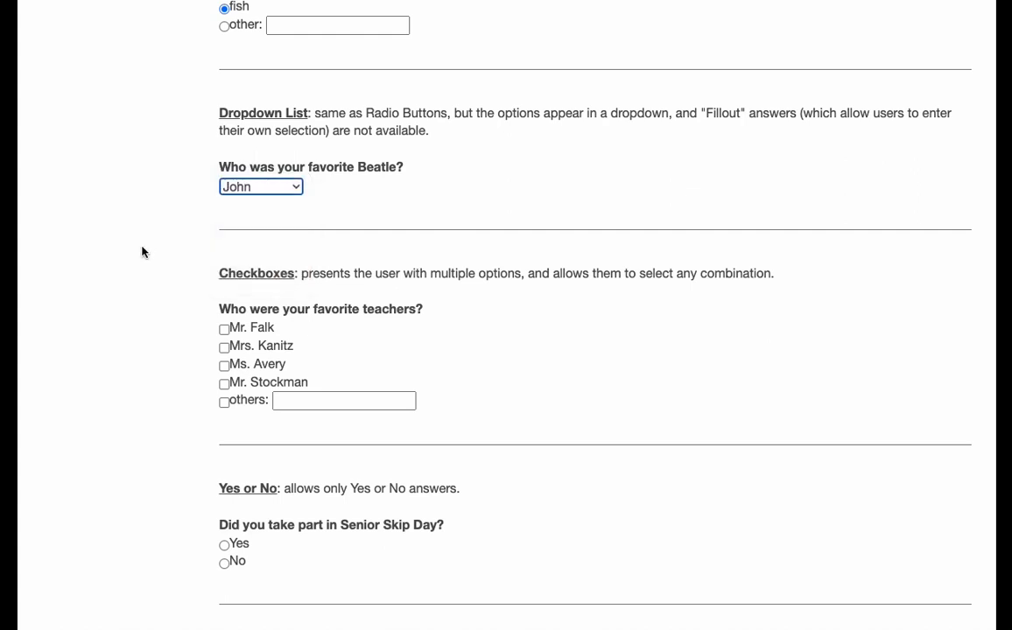
Step: Try out the sample Checkboxes question by ticking and clearing the first two teachers, and tick the third one
scroll(142, 251, "down", 2)
scroll(364, 239, "down", 3)
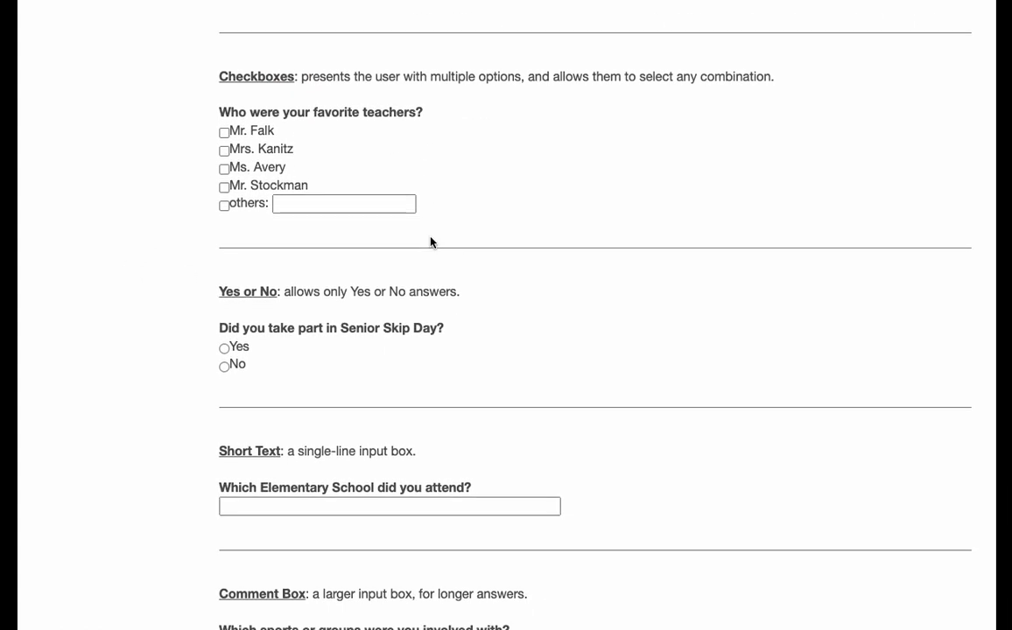
left_click(224, 132)
left_click(225, 151)
left_click(224, 152)
left_click(225, 132)
left_click(224, 170)
scroll(227, 149, "down", 1)
Step: Switch the sample "Did you take part in Senior Skip Day?" answer between Yes and No, leaving it on Yes
scroll(227, 149, "down", 5)
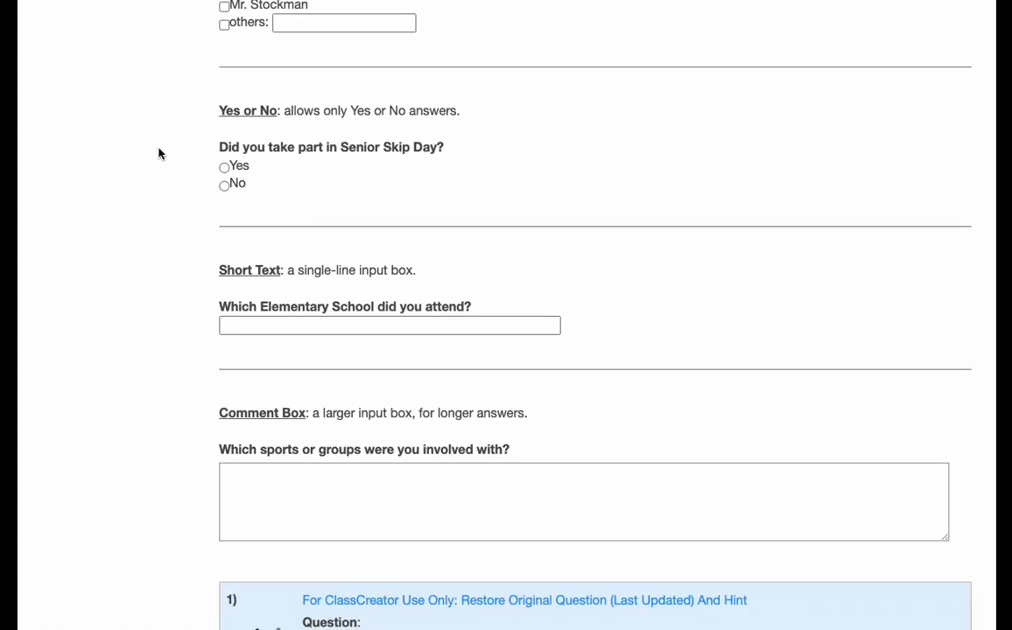
left_click(226, 168)
left_click(226, 190)
left_click(225, 168)
Step: Examine the Short Text and Comment Box examples, placing the cursor in each sample answer field
scroll(178, 206, "down", 3)
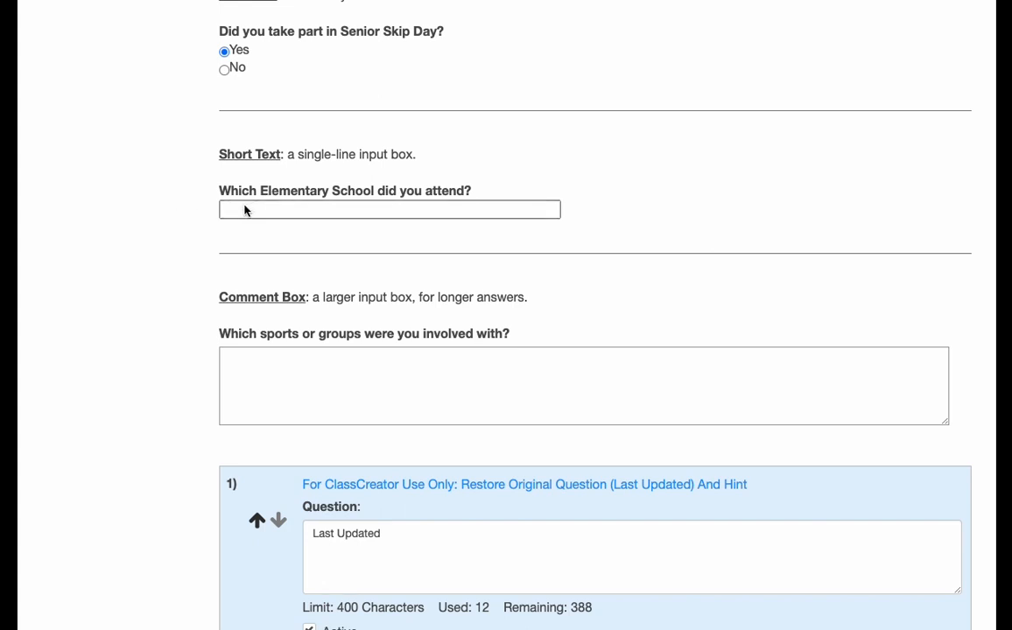
left_click(314, 212)
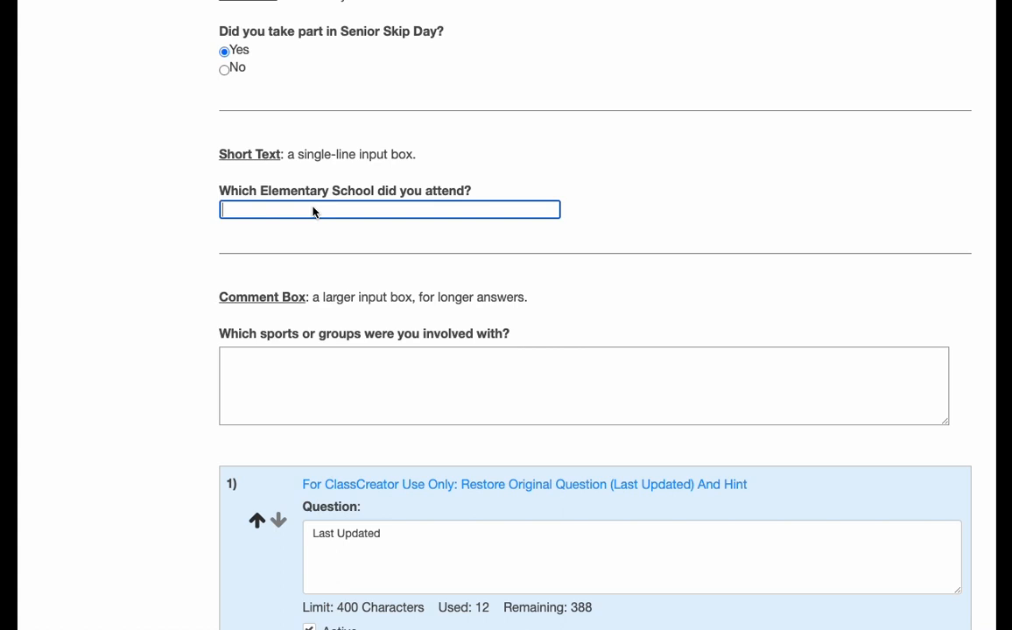
scroll(254, 282, "down", 2)
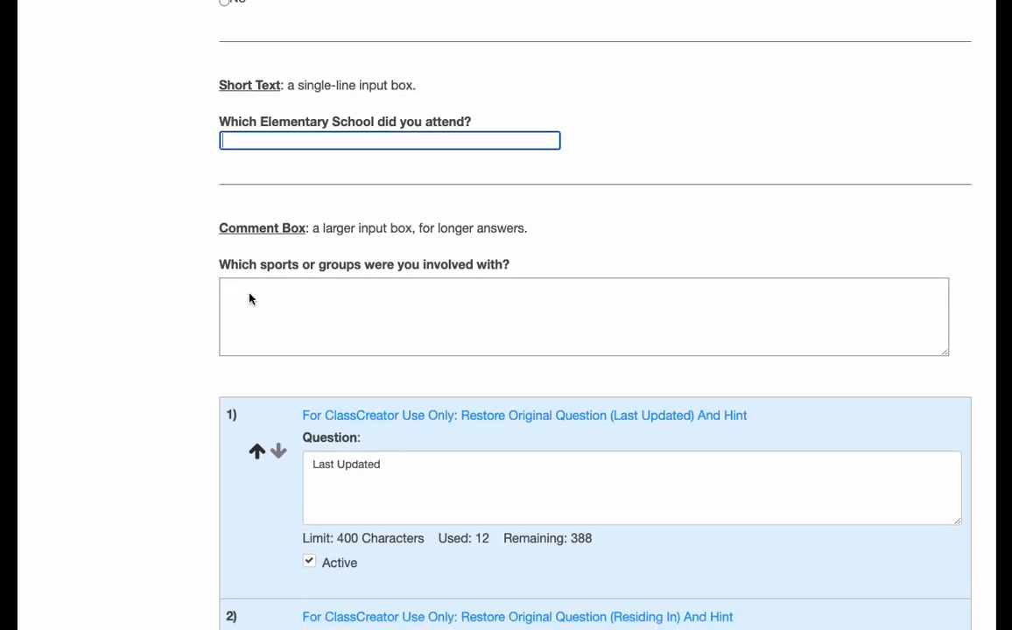
left_click(248, 315)
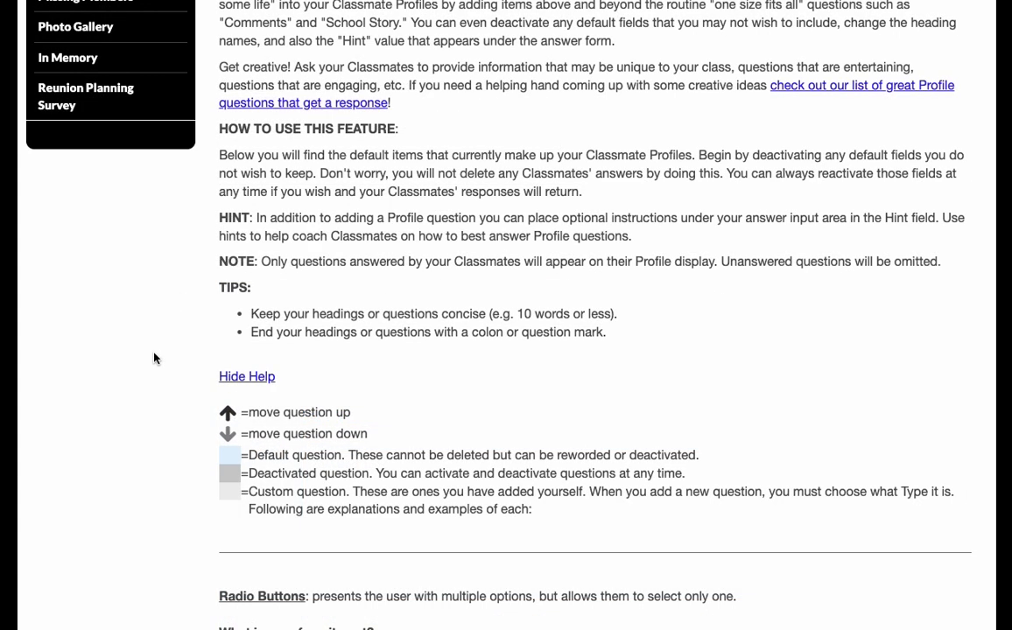
Step: Hide the help section and highlight the text of the default "Last Updated" question
left_click(241, 378)
scroll(186, 394, "down", 5)
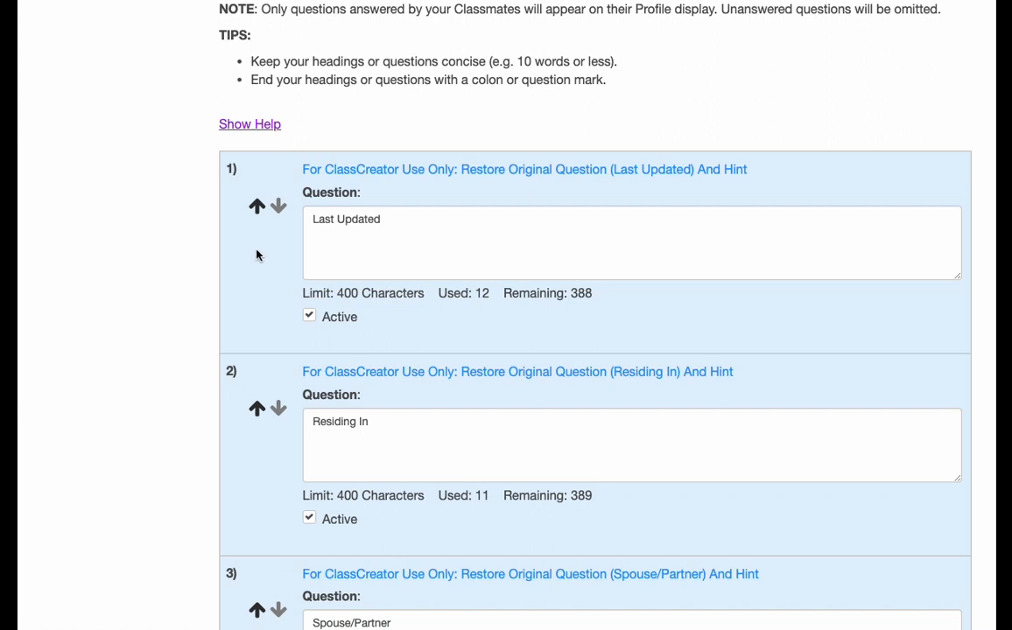
left_click_drag(388, 222, 337, 224)
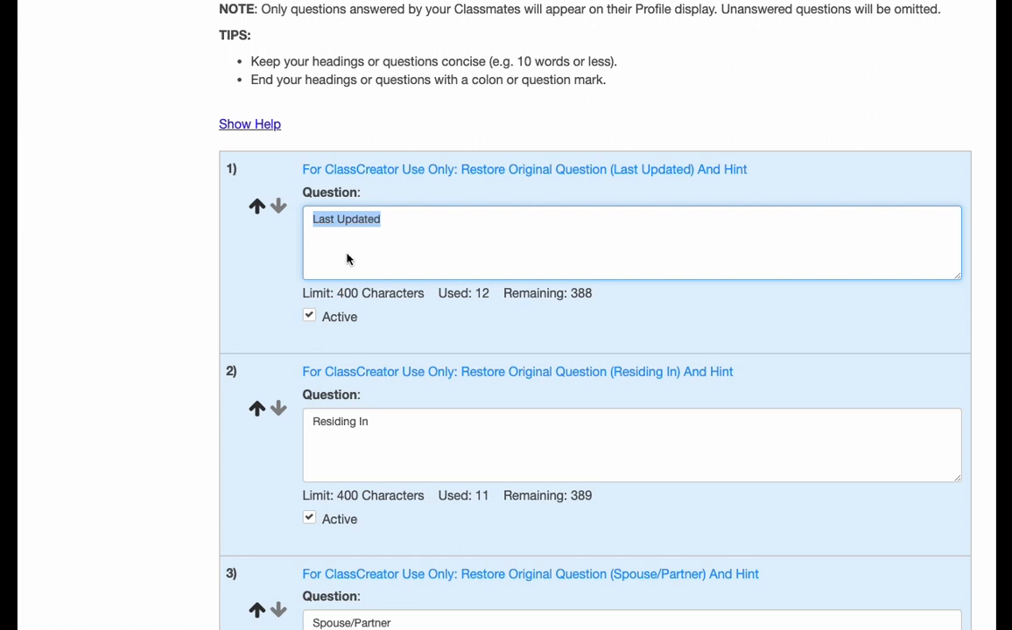
scroll(346, 256, "down", 3)
scroll(348, 256, "down", 1)
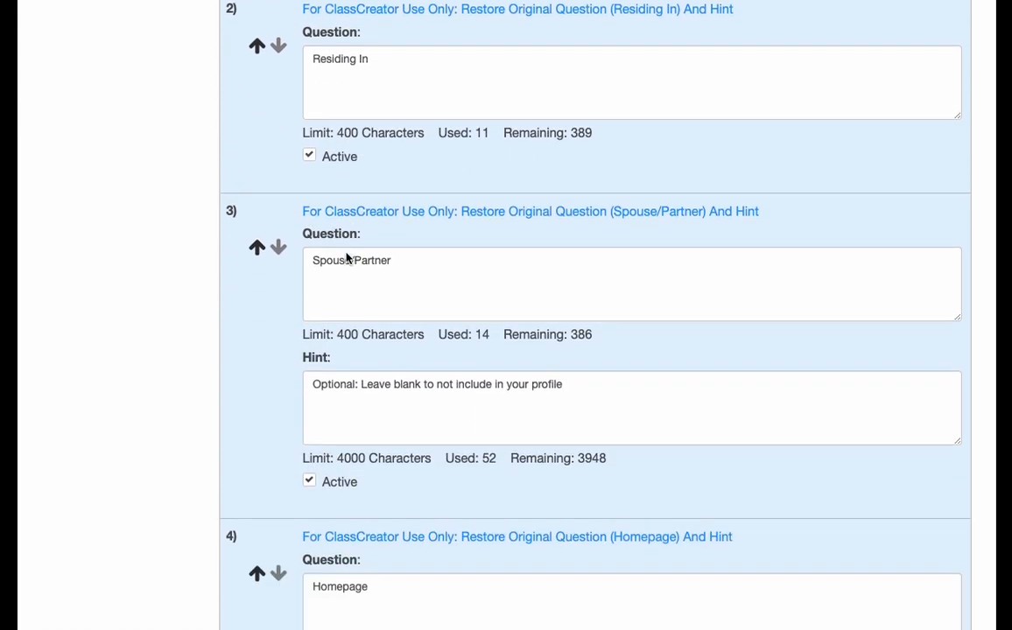
scroll(385, 70, "up", 1)
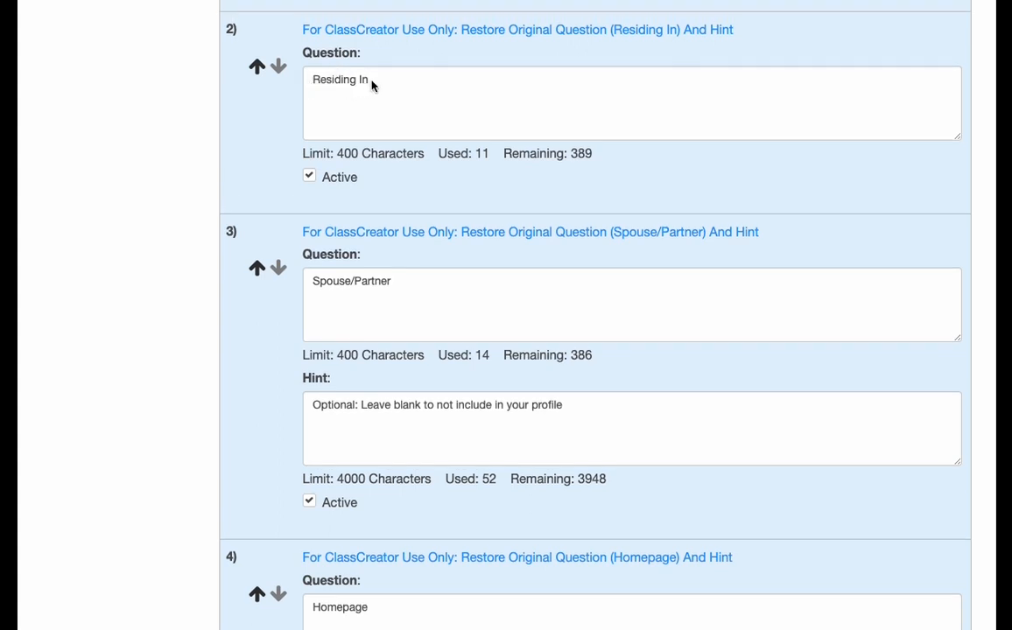
Step: Highlight the "Residing In" question text and toggle its Active setting, leaving the question deactivated
left_click_drag(371, 84, 334, 82)
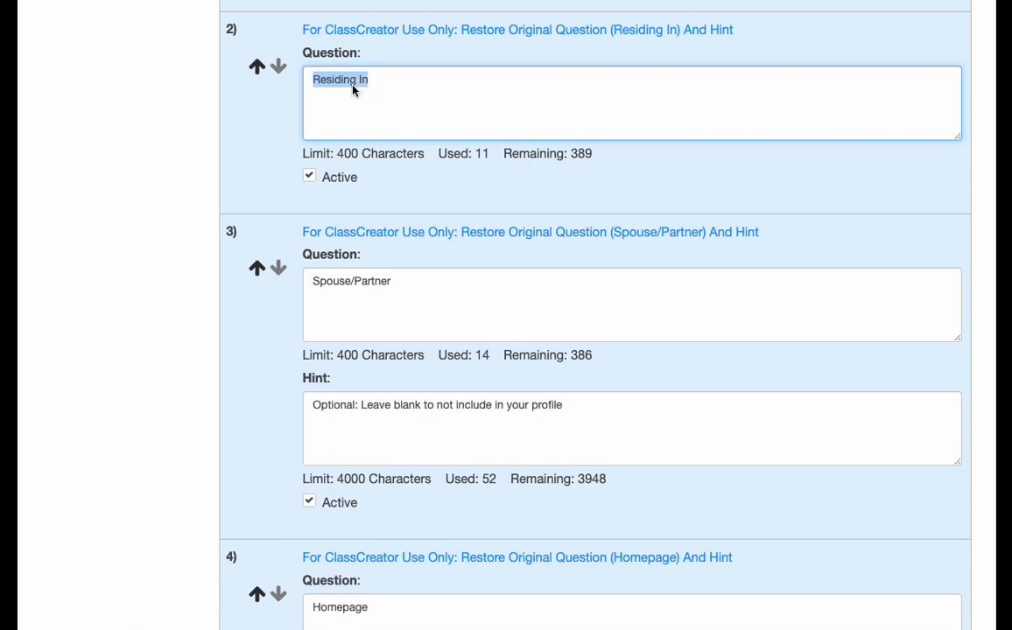
left_click(309, 176)
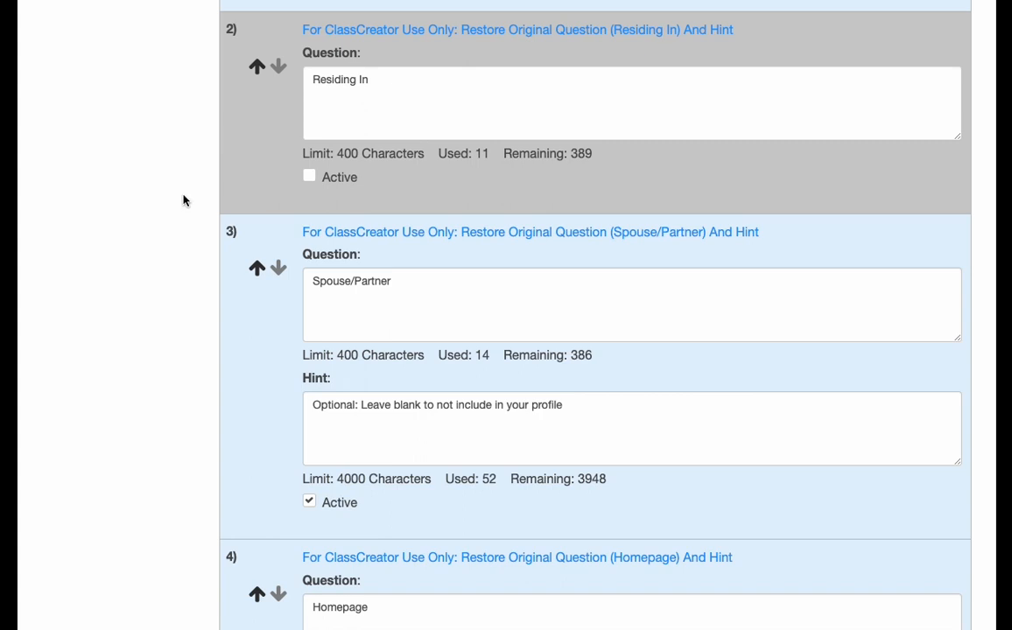
left_click(309, 177)
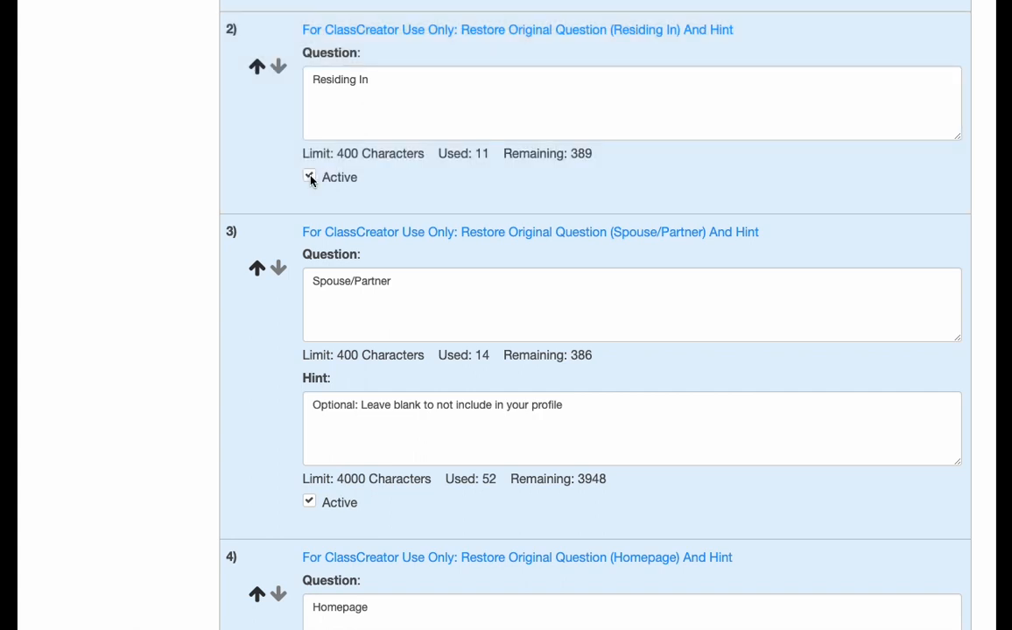
left_click(309, 178)
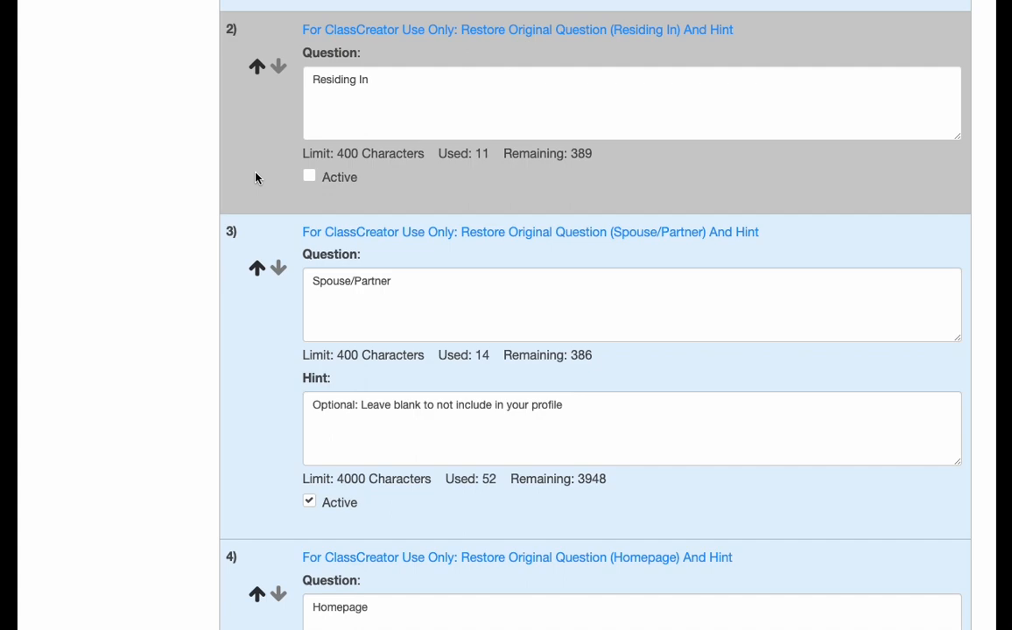
Step: Move the "Spouse/Partner" question down below "Homepage", and move it back up above it
scroll(255, 178, "down", 6)
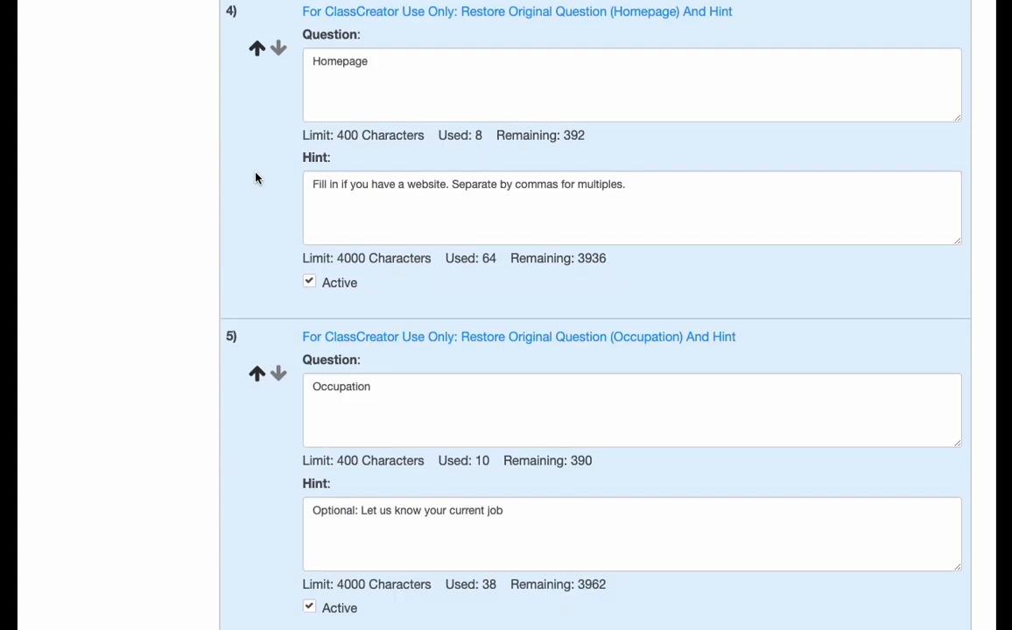
scroll(255, 178, "up", 5)
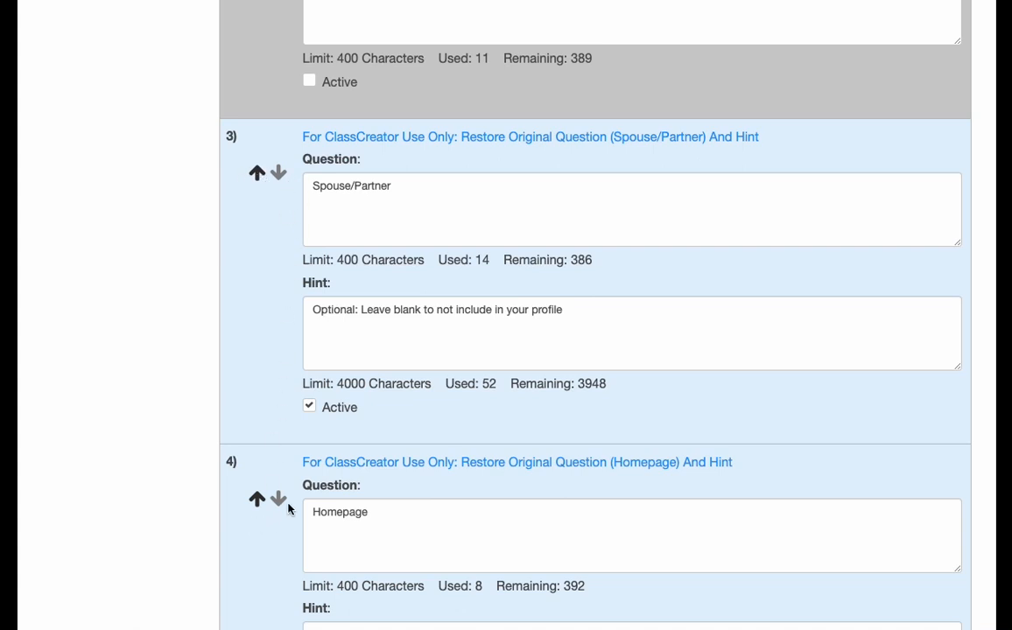
left_click(279, 174)
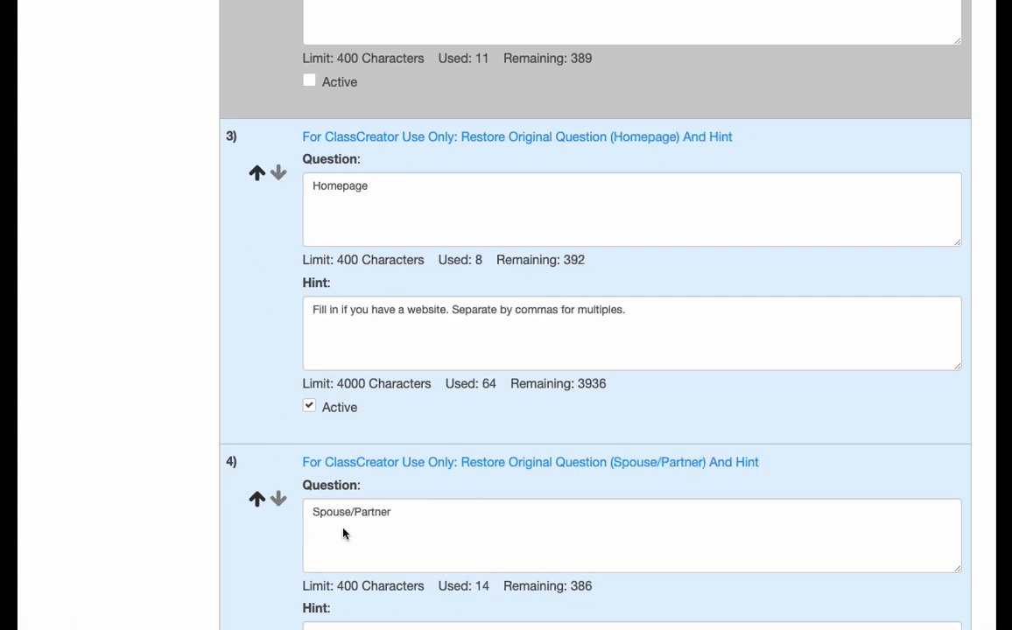
scroll(385, 477, "down", 1)
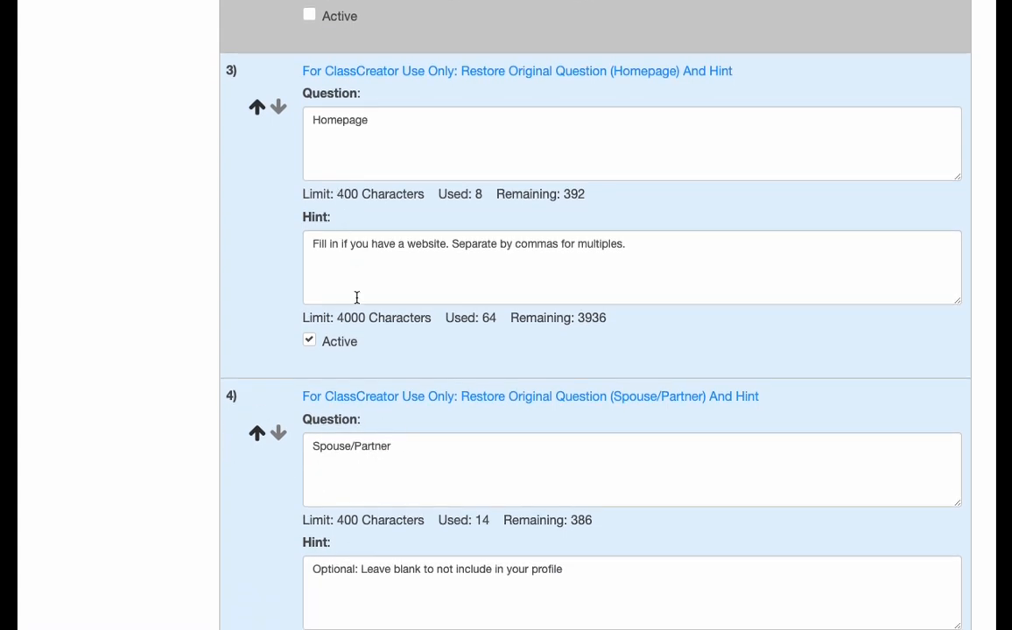
left_click(256, 438)
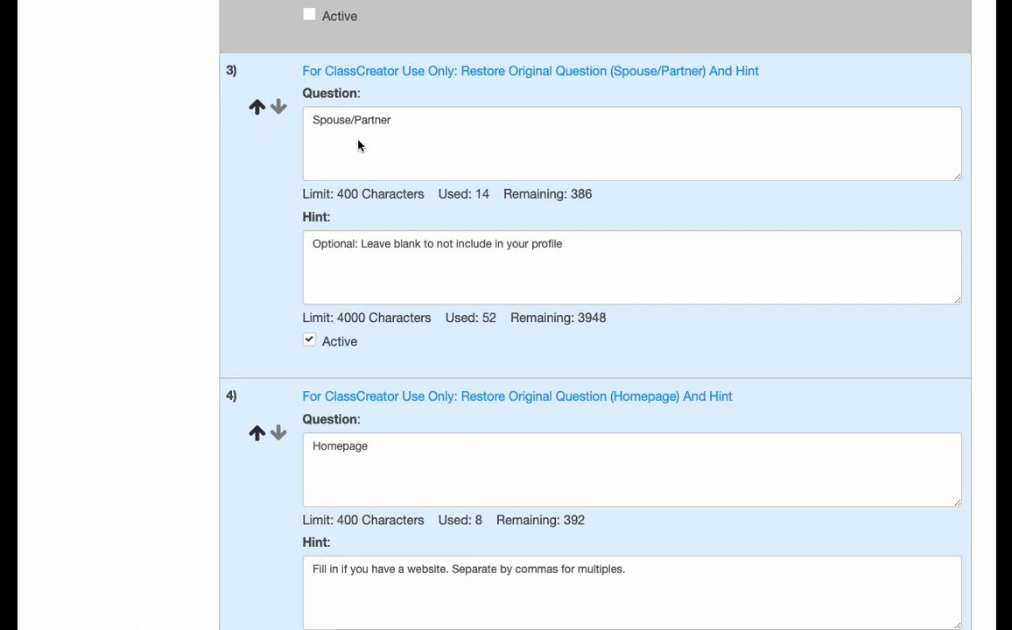
Step: Look through the remaining default profile questions down to the custom "Music Member" question
scroll(370, 166, "down", 2)
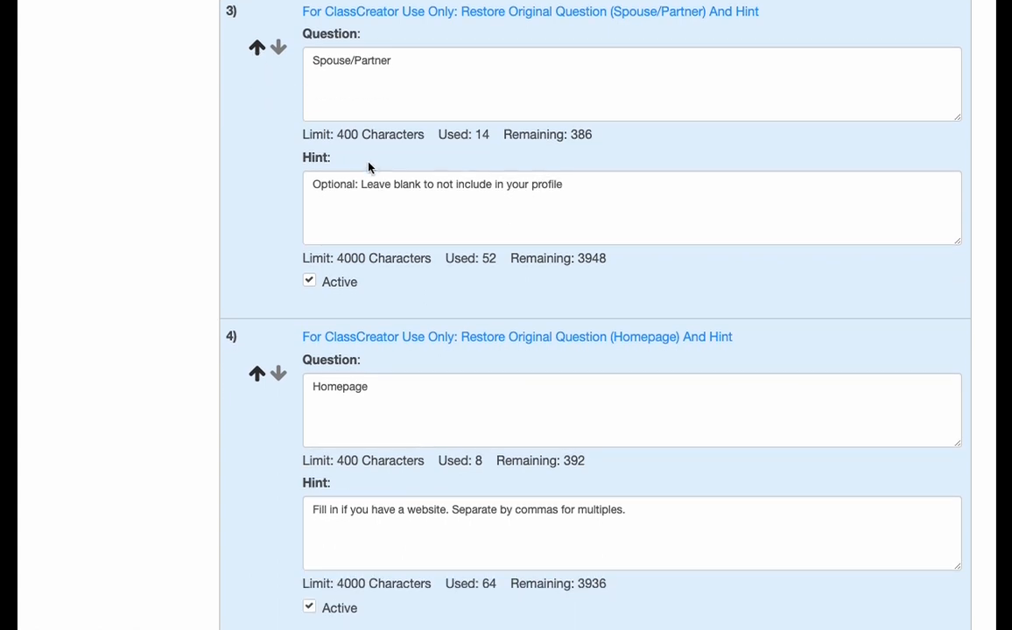
scroll(367, 166, "up", 2)
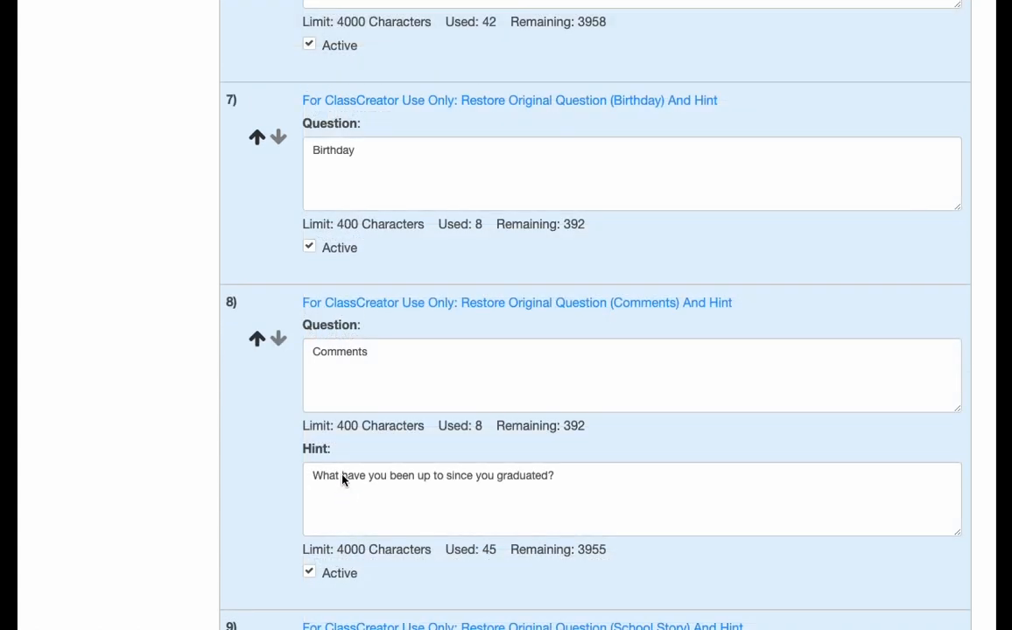
scroll(345, 480, "down", 10)
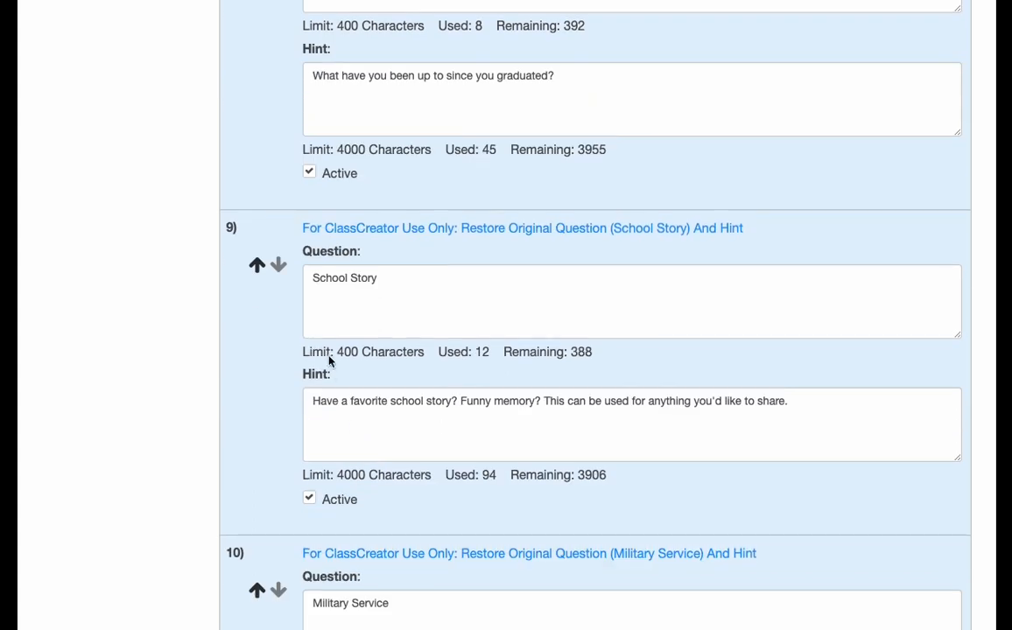
scroll(329, 359, "down", 17)
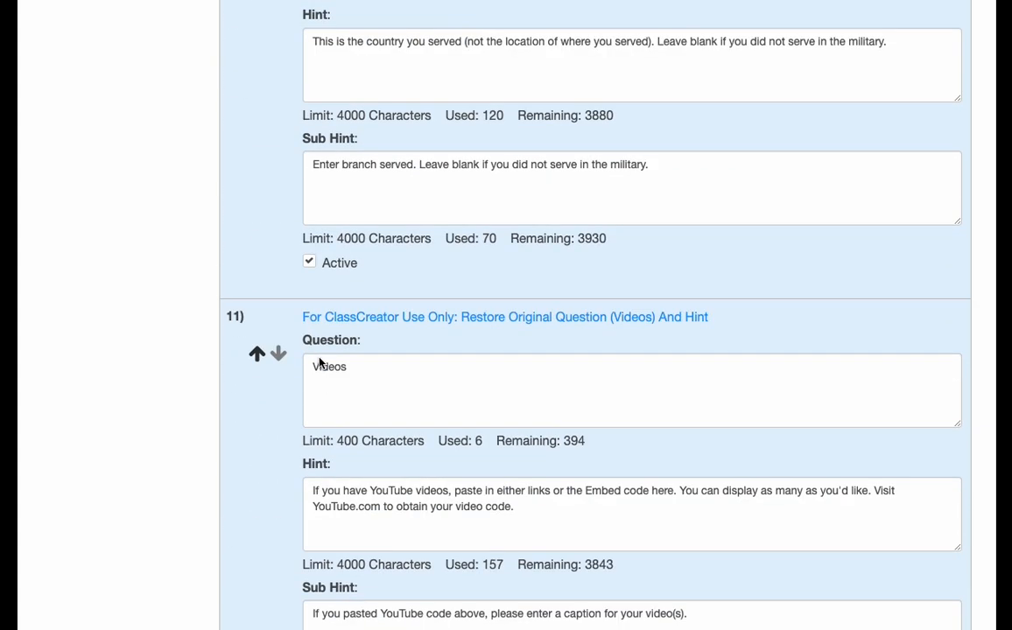
scroll(319, 362, "down", 13)
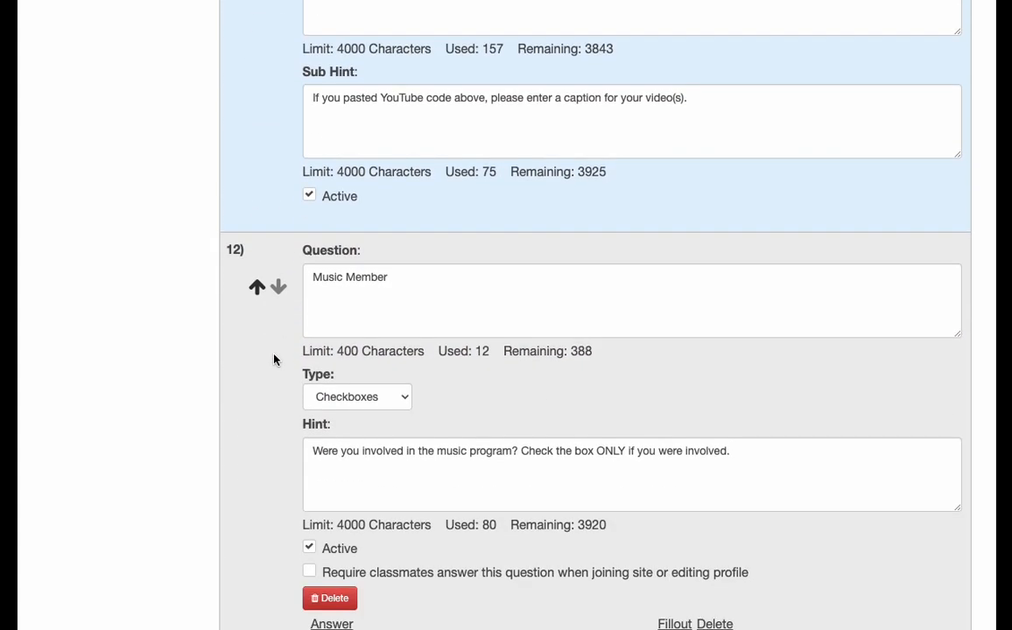
scroll(274, 360, "down", 3)
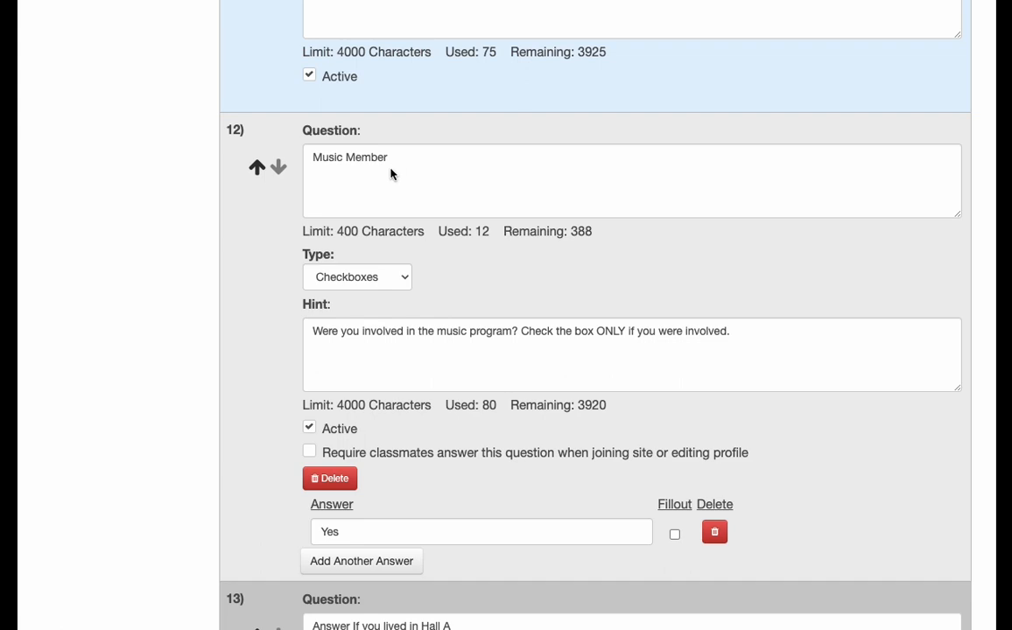
scroll(392, 174, "down", 12)
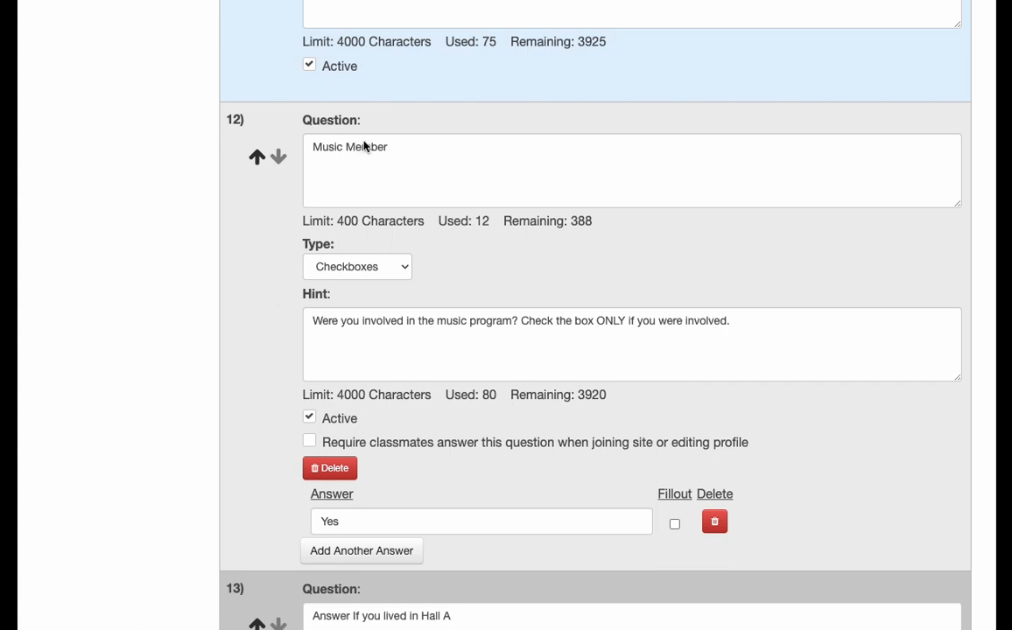
Step: Review the available question types for "Music Member" and keep Checkboxes selected
left_click(357, 267)
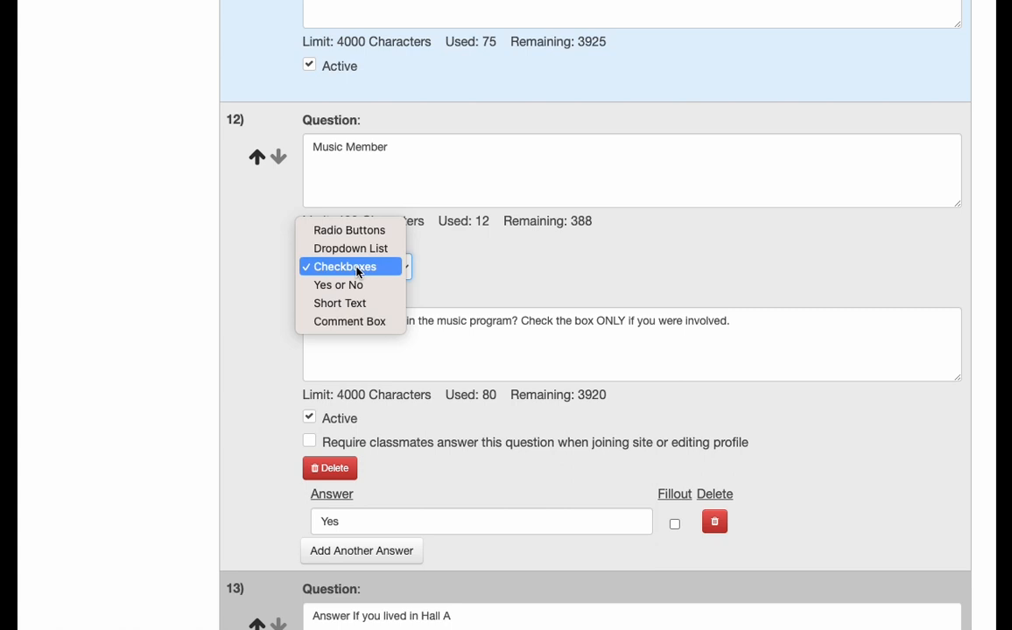
left_click(356, 268)
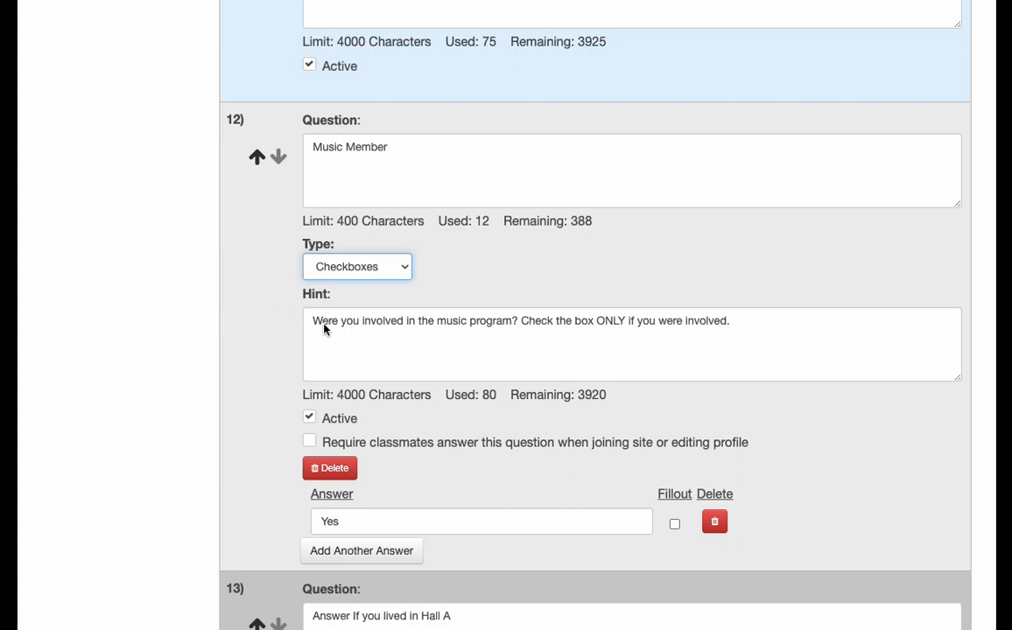
left_click(366, 274)
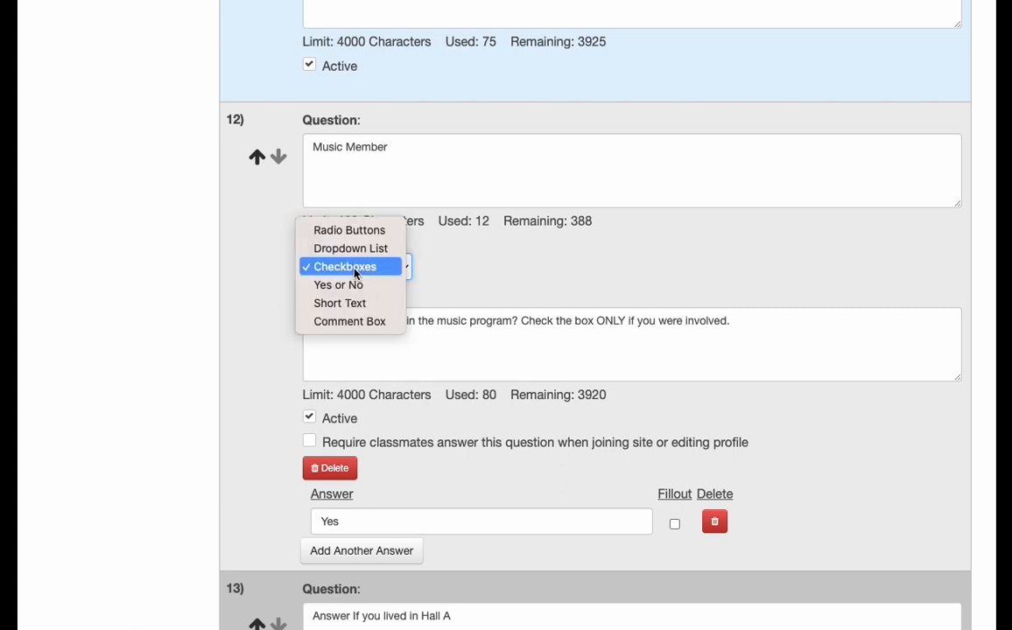
left_click(355, 267)
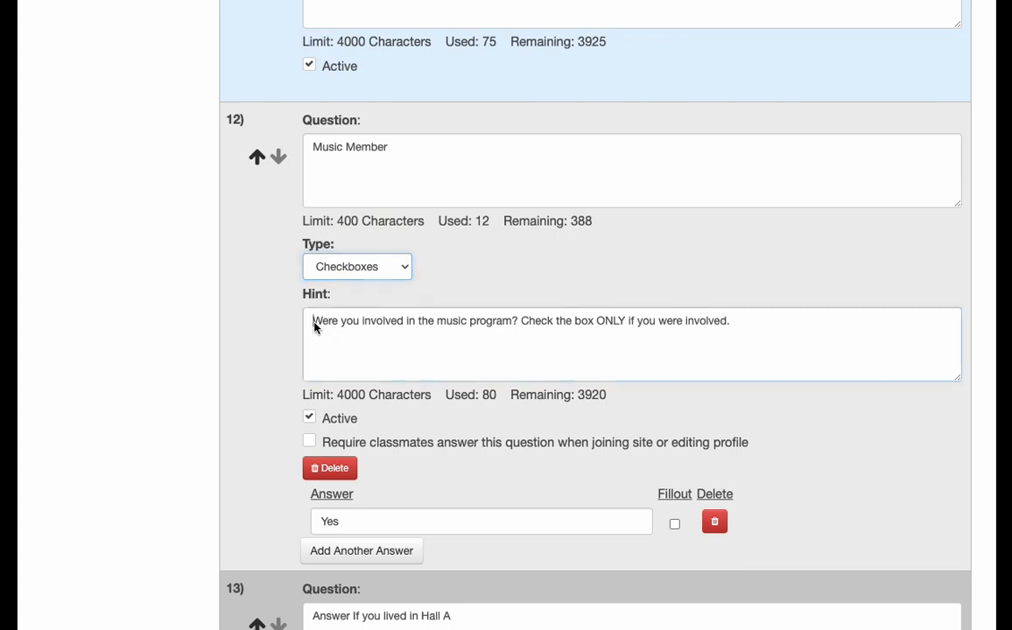
Step: Highlight the hint text of the "Music Member" question, then its required-answer option and its "Yes" answer
left_click_drag(315, 326, 740, 329)
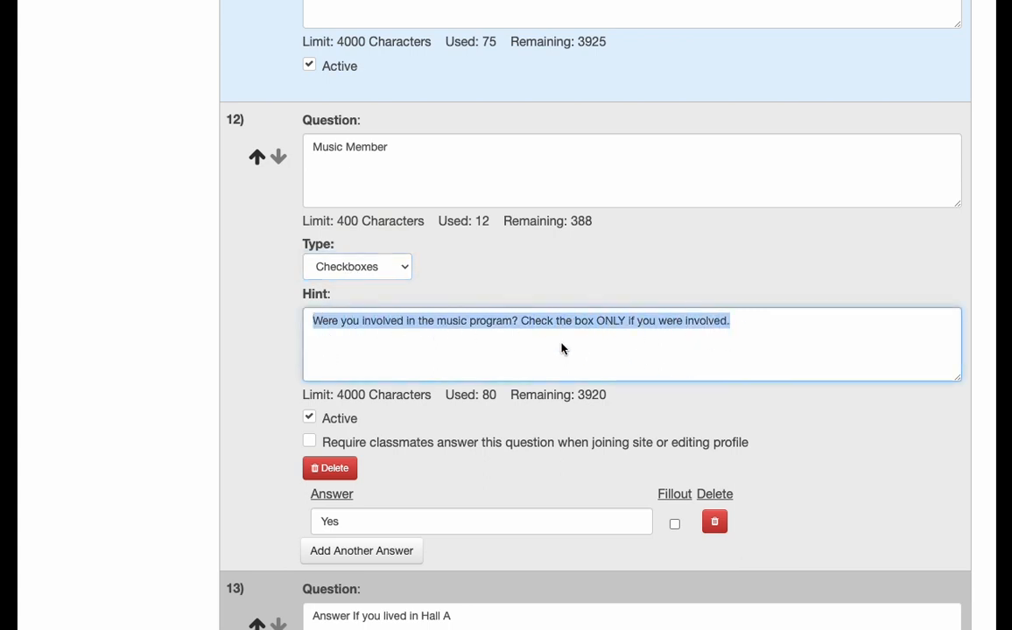
left_click(473, 360)
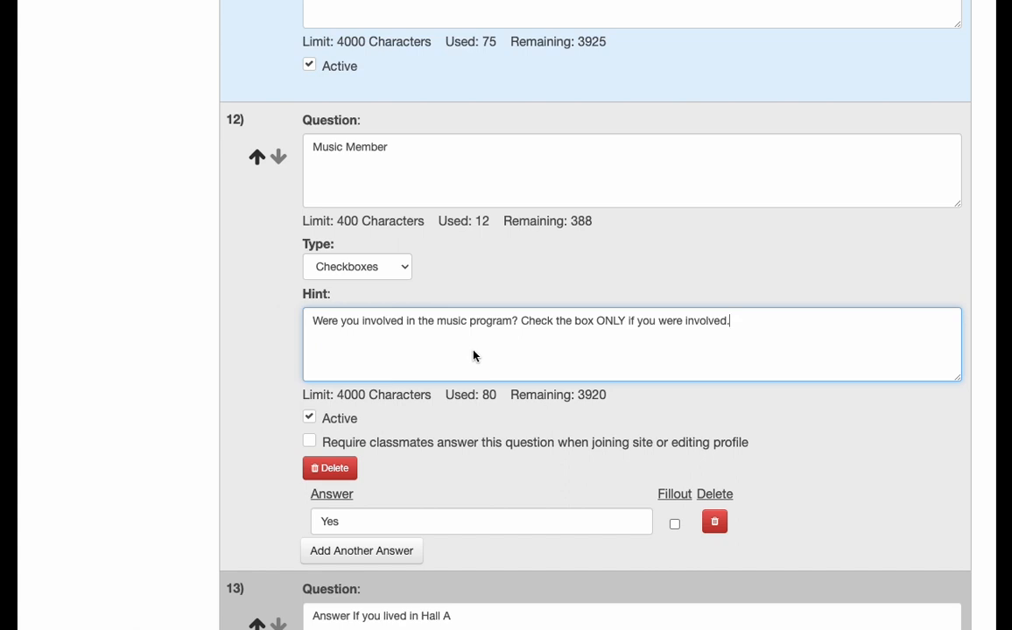
scroll(266, 385, "down", 1)
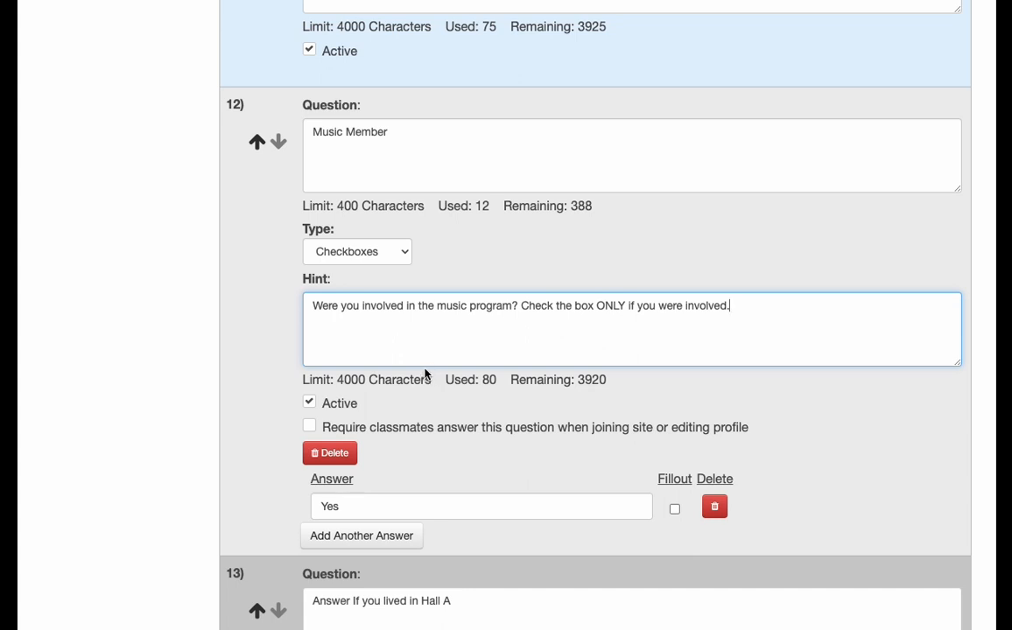
left_click_drag(331, 428, 454, 465)
left_click(453, 464)
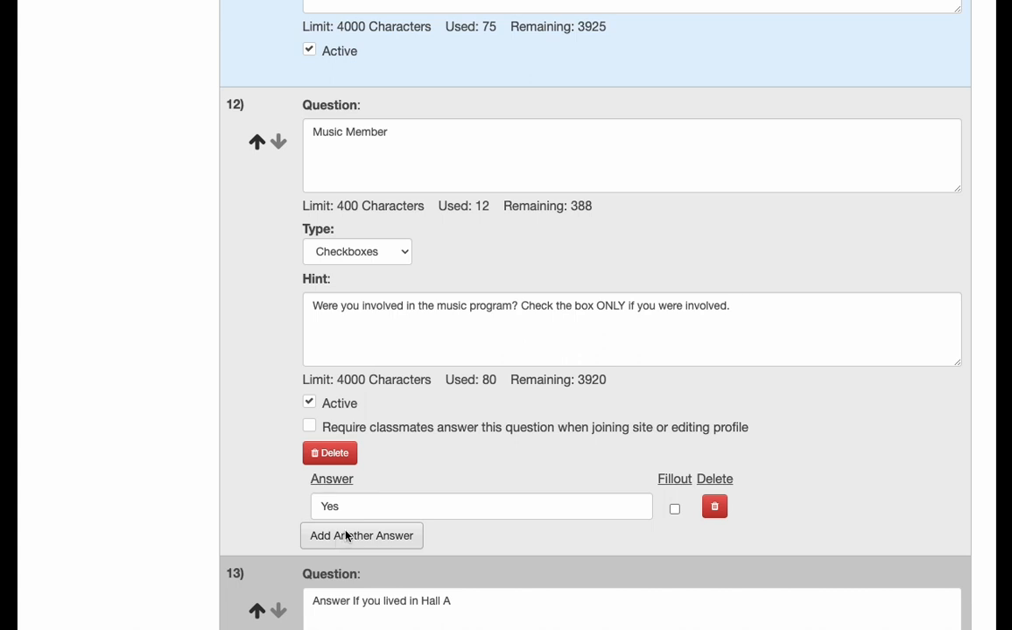
left_click_drag(345, 513, 324, 512)
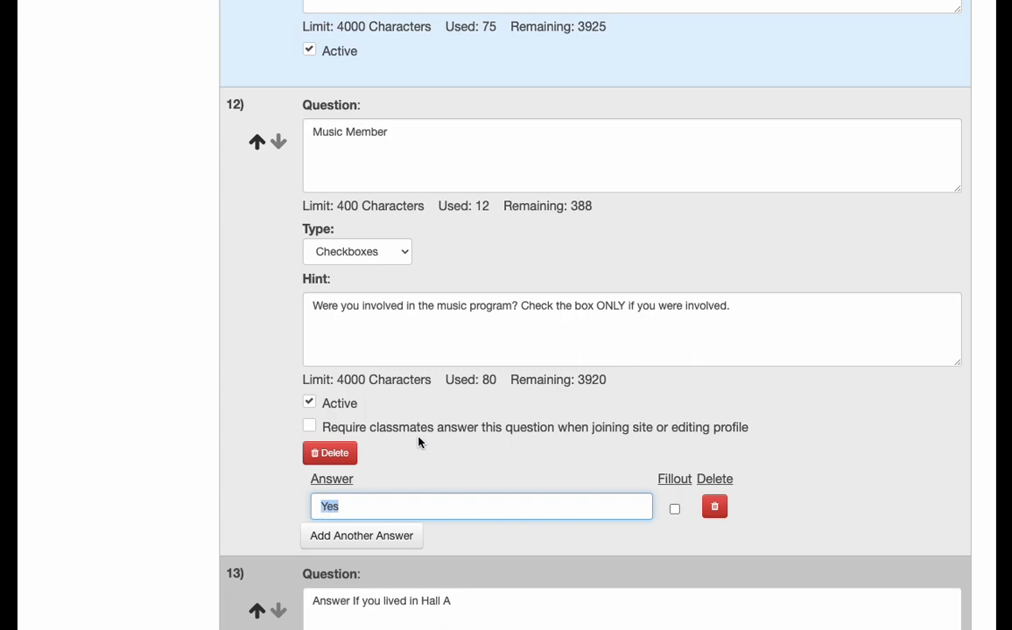
Step: Open your own profile for editing and highlight the "Music Member" question label there
scroll(427, 405, "up", 20)
scroll(429, 402, "down", 4)
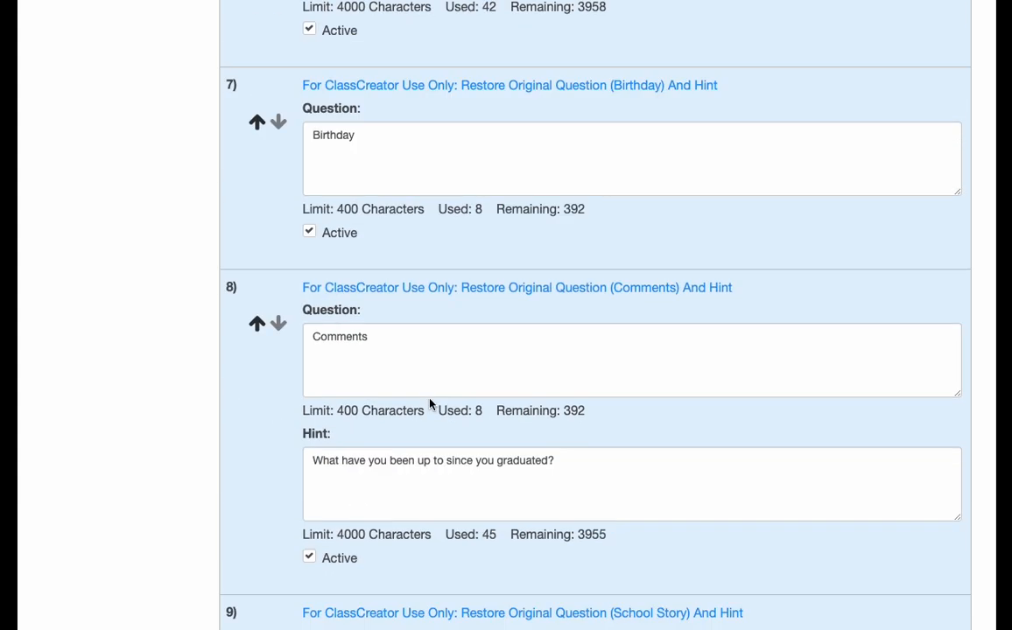
scroll(428, 404, "up", 20)
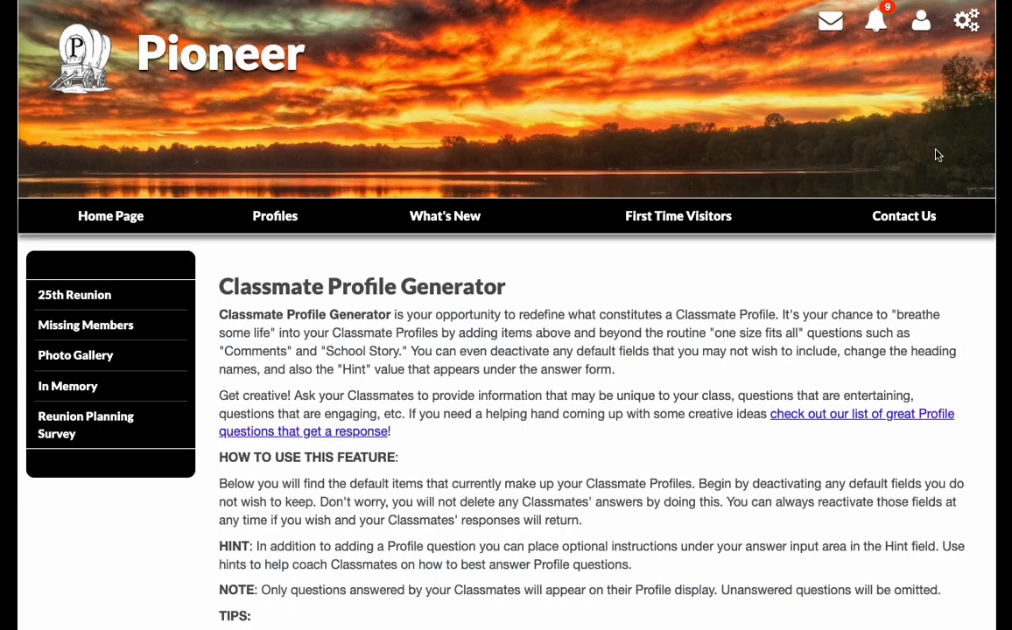
left_click(921, 20)
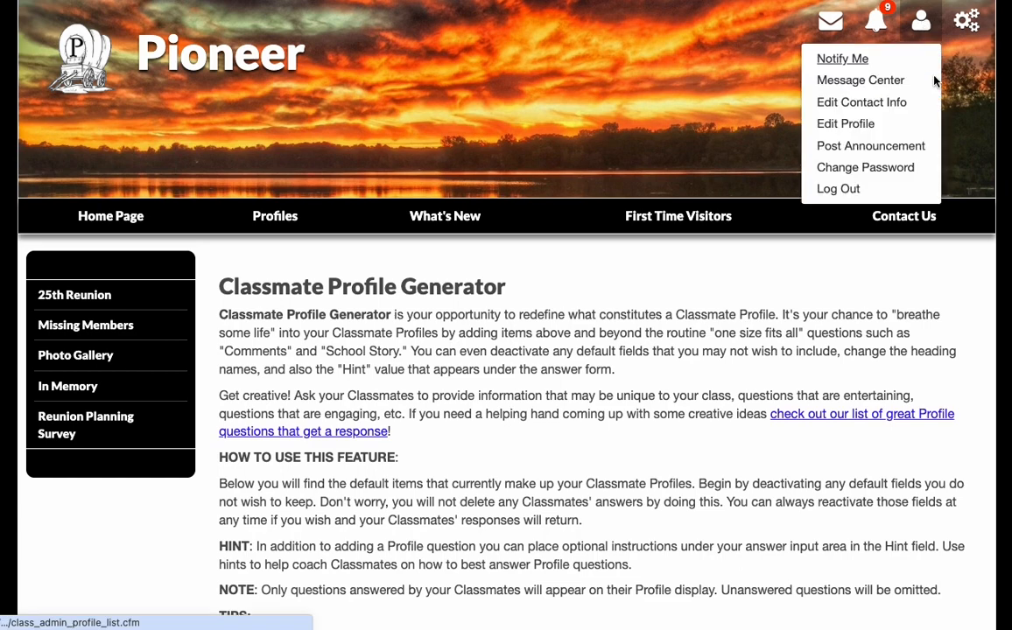
left_click(828, 124)
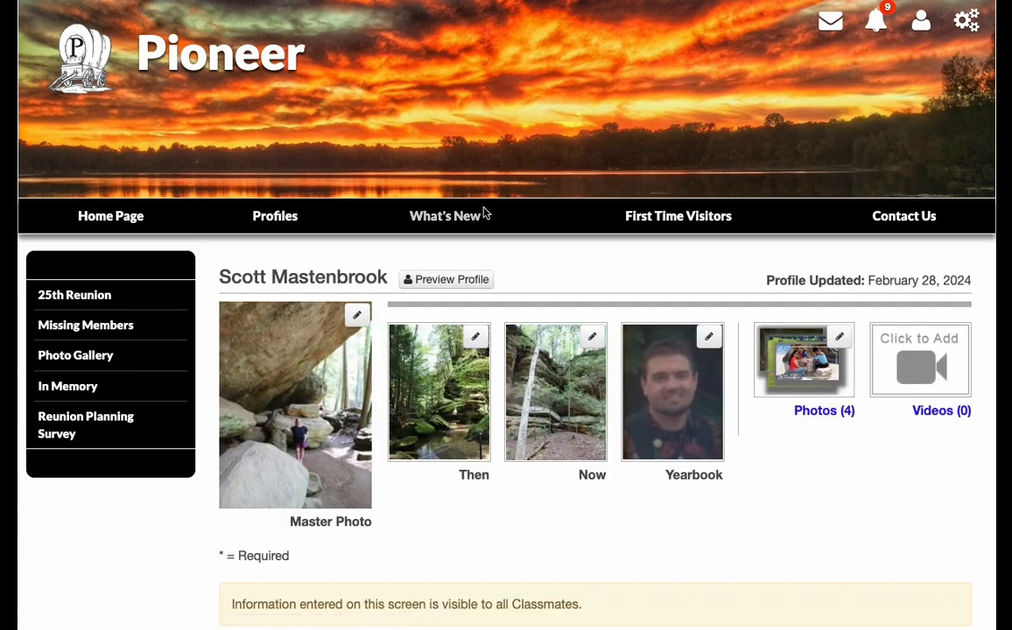
scroll(485, 214, "down", 10)
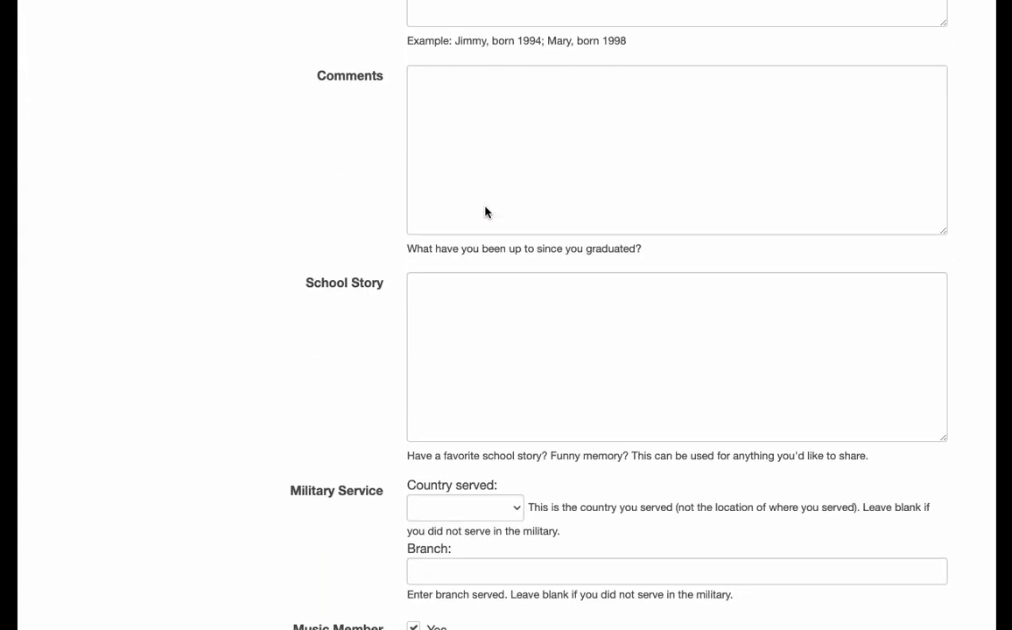
scroll(486, 213, "down", 3)
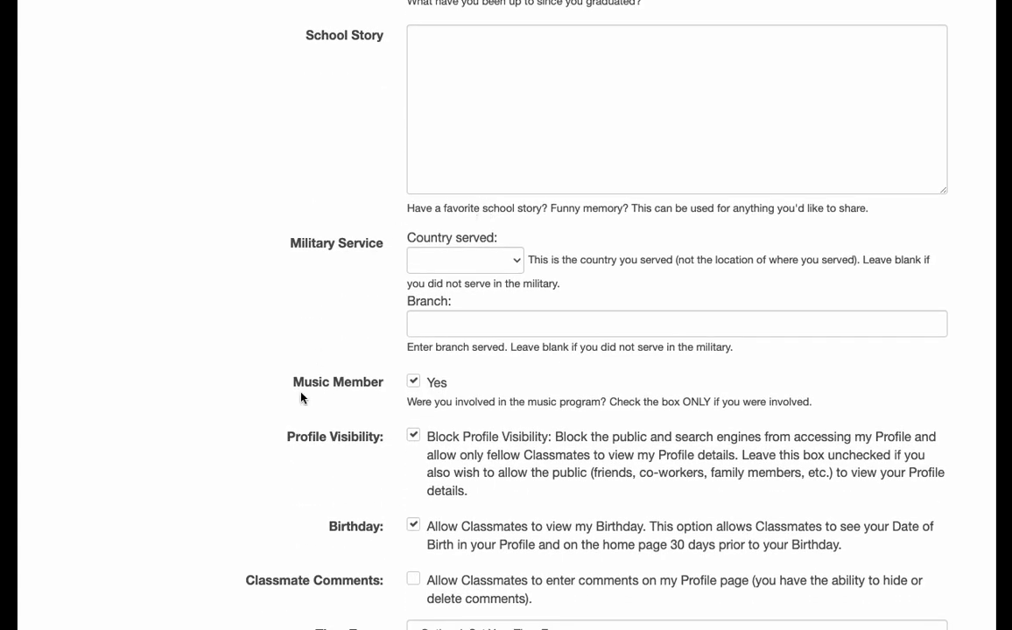
left_click_drag(294, 391, 380, 391)
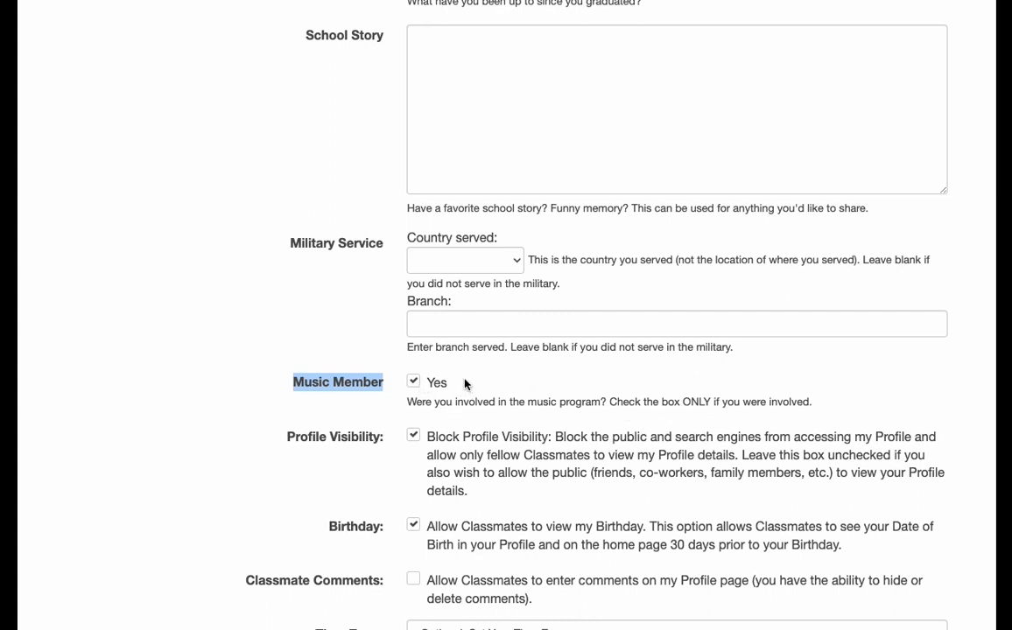
Step: Open the classmate Profiles page and highlight the "Music Member" entry in the icon legend
scroll(472, 381, "up", 15)
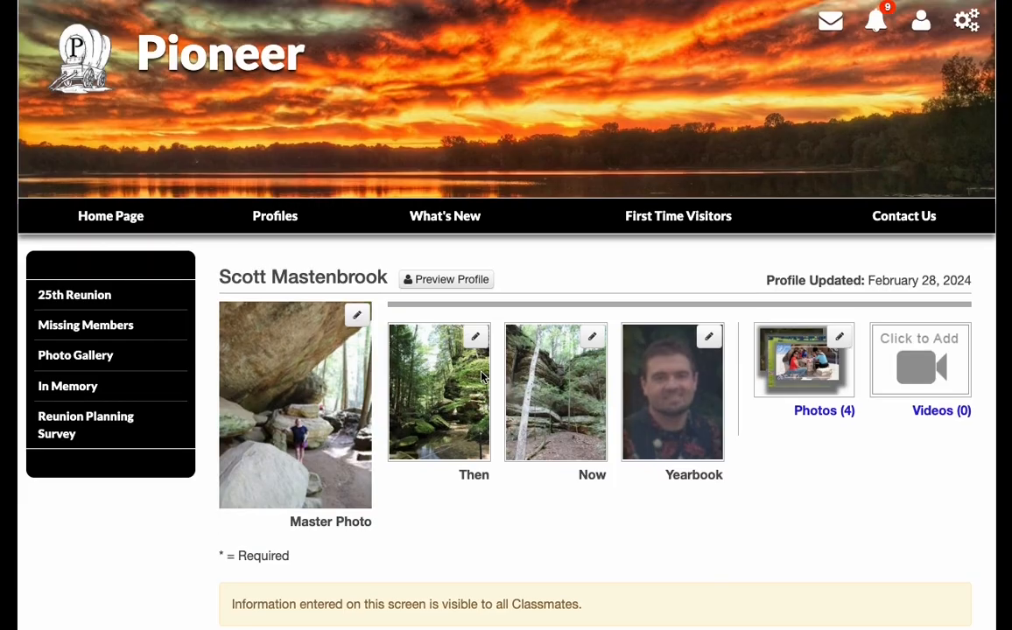
left_click(277, 221)
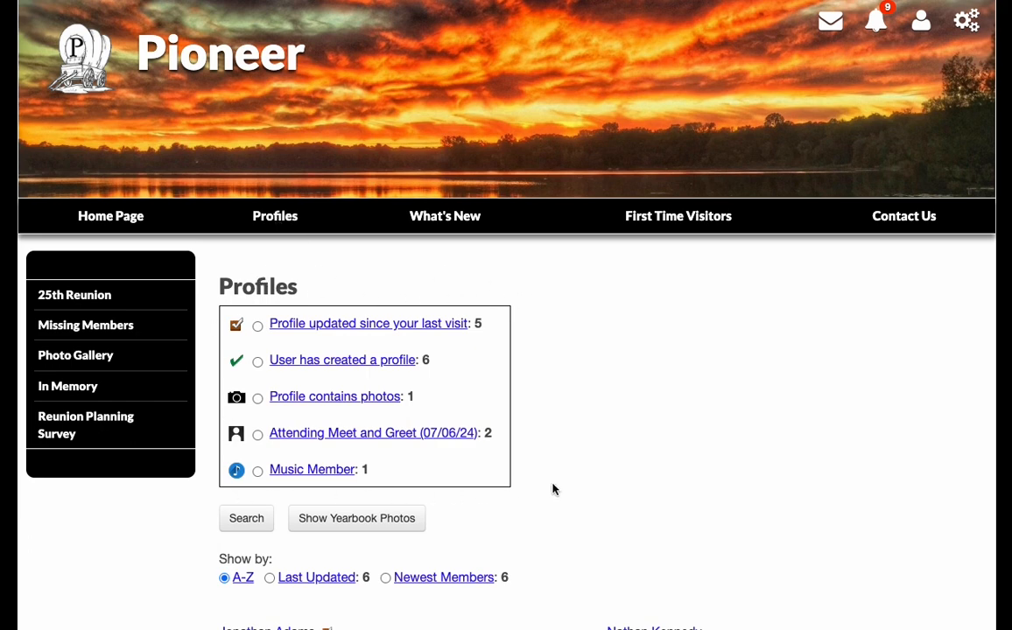
scroll(543, 298, "down", 1)
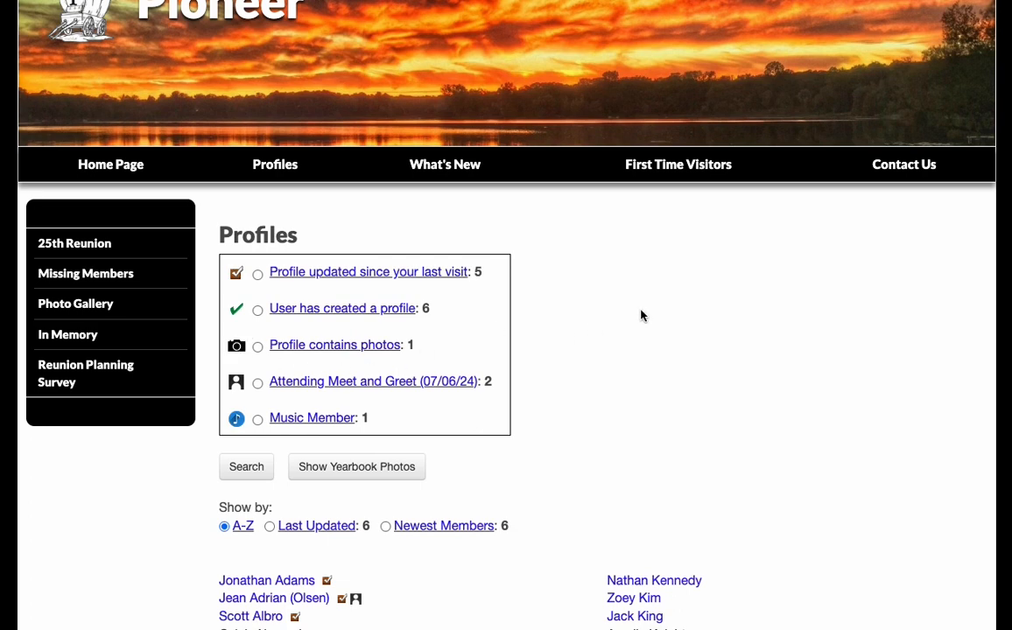
left_click(354, 421)
left_click_drag(373, 420, 268, 418)
left_click(391, 422)
Step: Find the classmate marked with the music icon in the profile list and highlight that entry
scroll(525, 473, "down", 5)
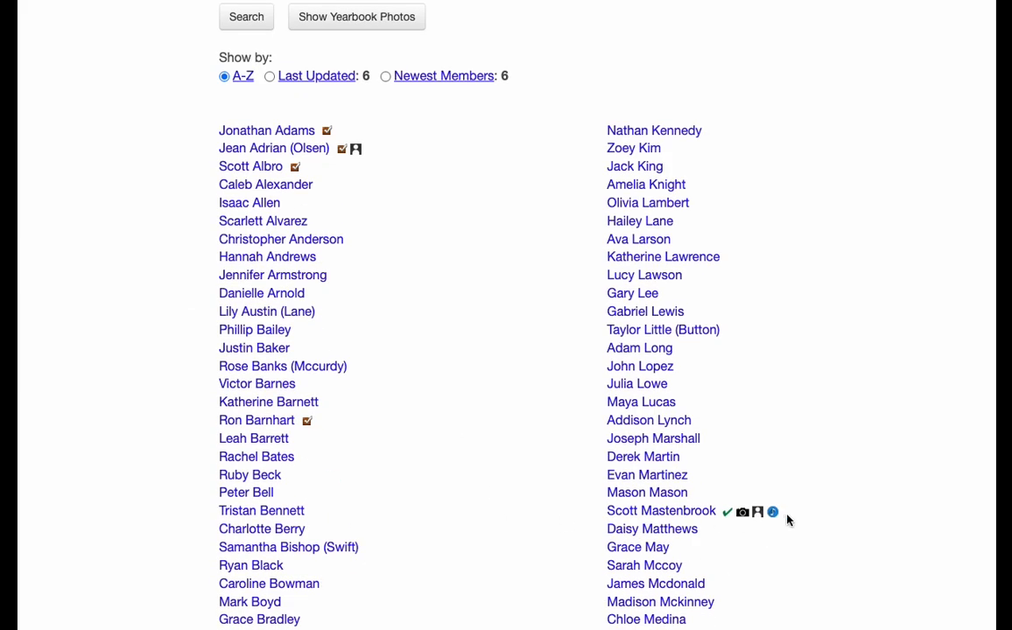
left_click_drag(771, 514, 831, 523)
left_click(618, 522)
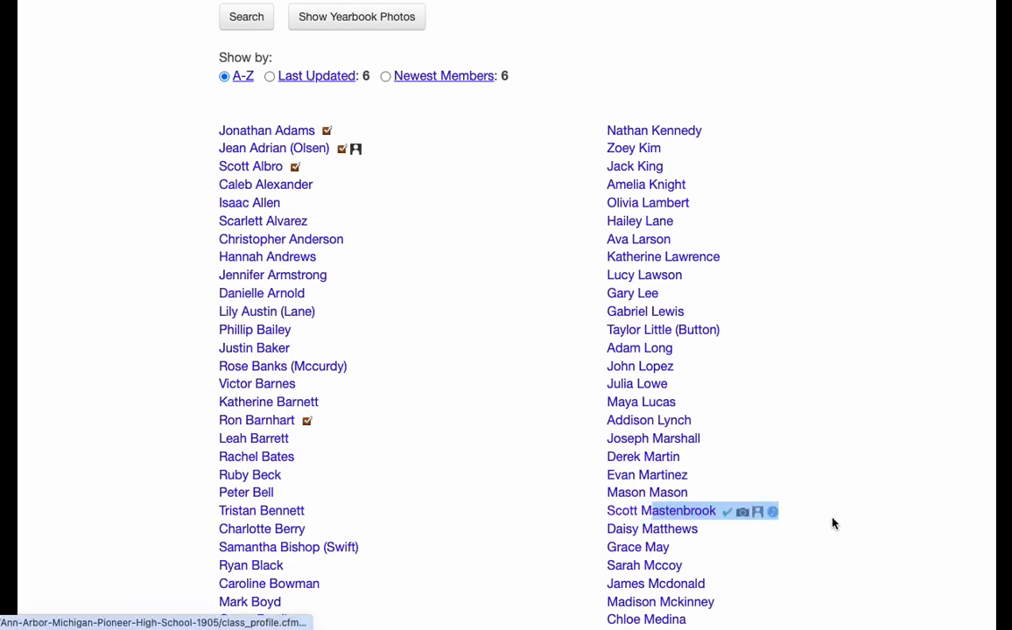
left_click(828, 523)
Step: Filter the classmate profiles by "Music Member" and examine the filtered list
scroll(828, 528, "up", 5)
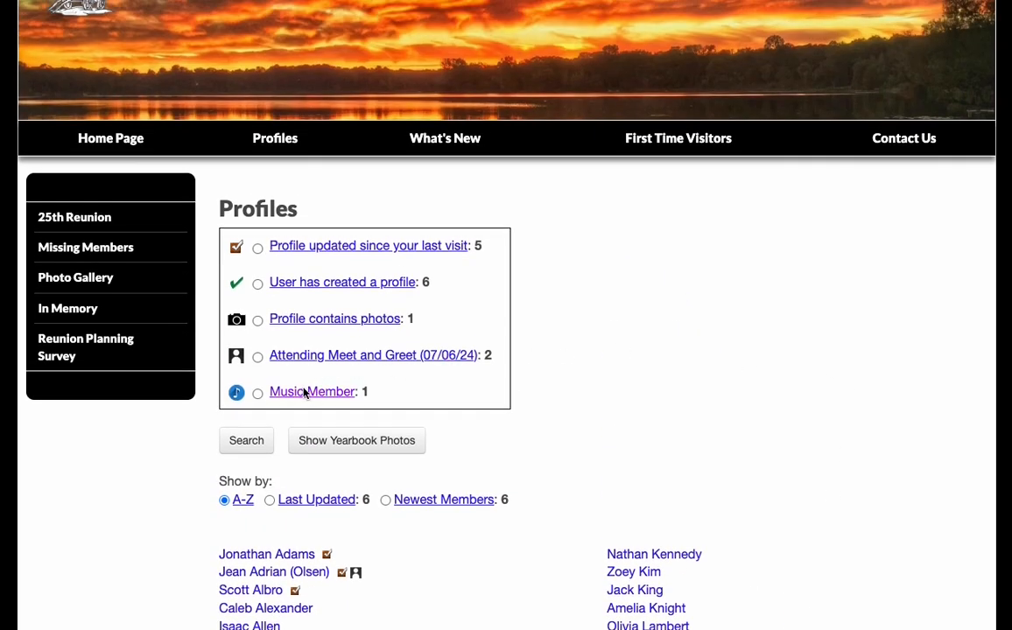
left_click(287, 395)
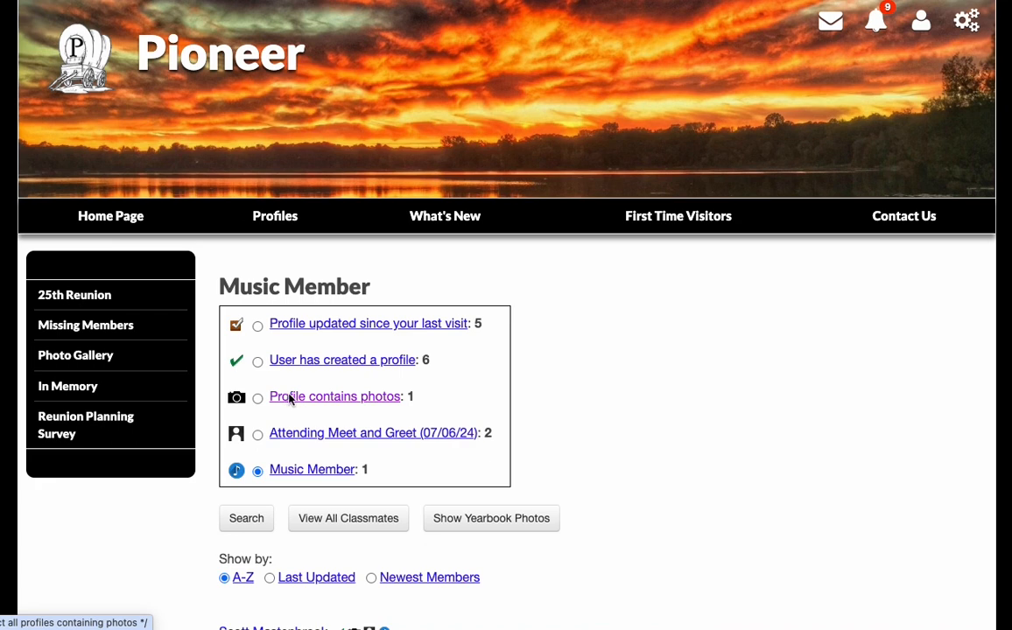
scroll(539, 403, "down", 1)
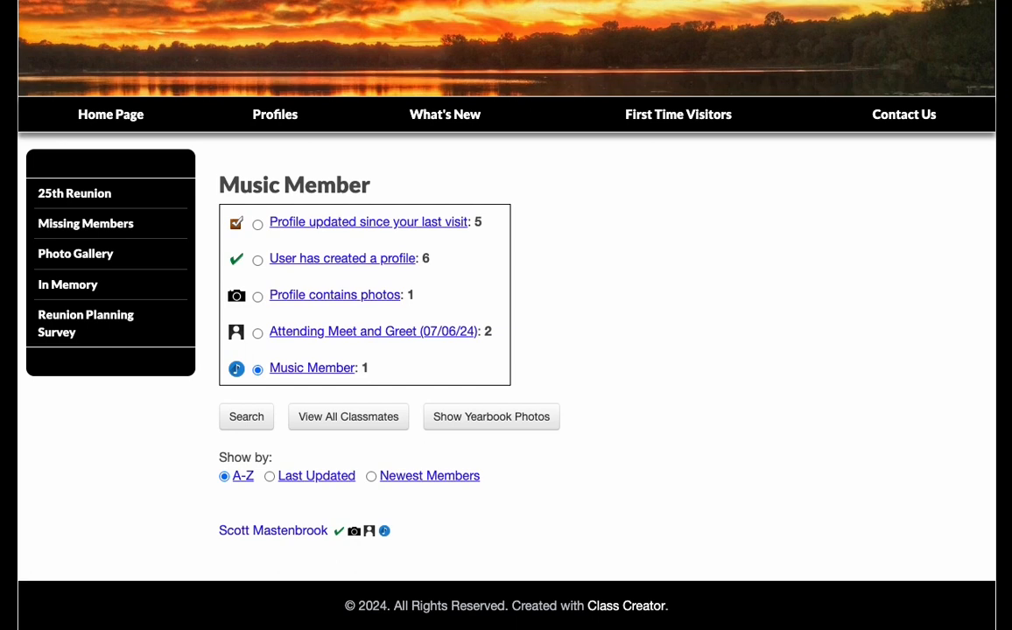
scroll(544, 341, "up", 3)
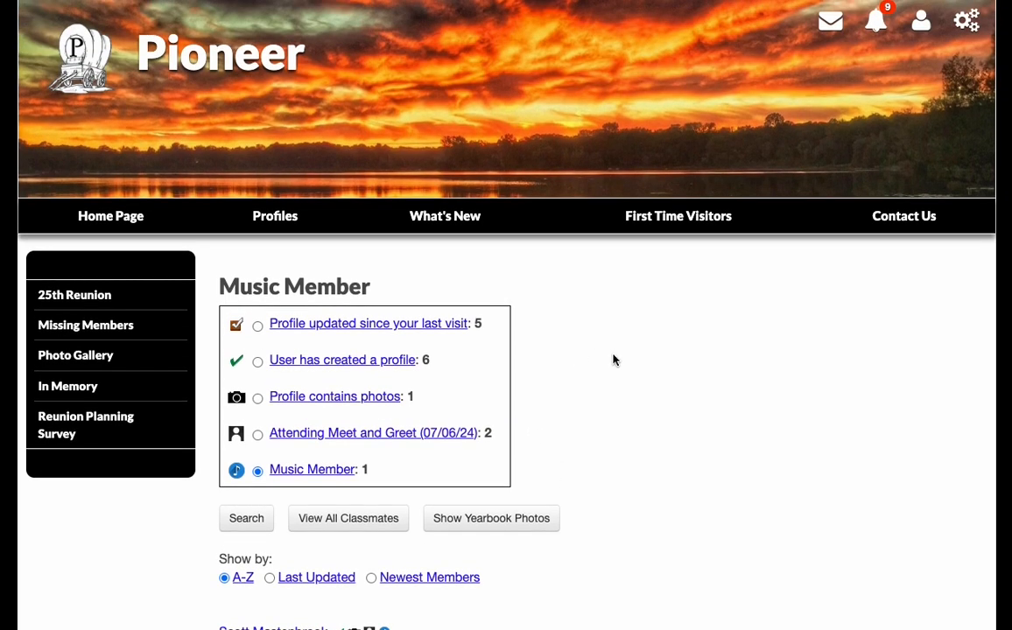
scroll(614, 359, "down", 3)
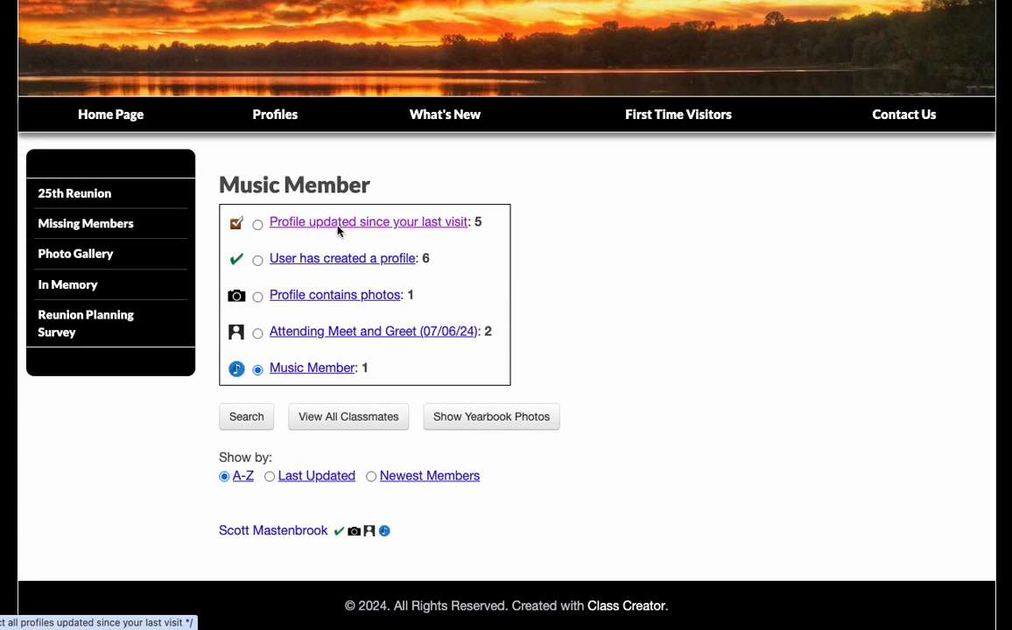
Step: Filter the classmate profiles by "Profile updated since your last visit" and view the listed classmates
left_click(311, 224)
scroll(604, 365, "down", 1)
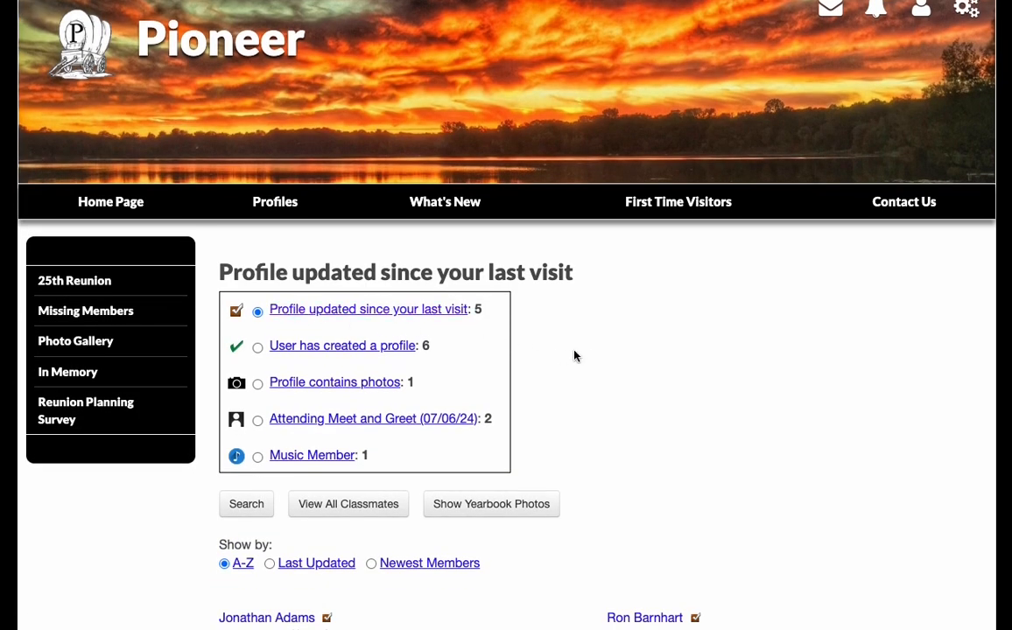
scroll(576, 354, "down", 3)
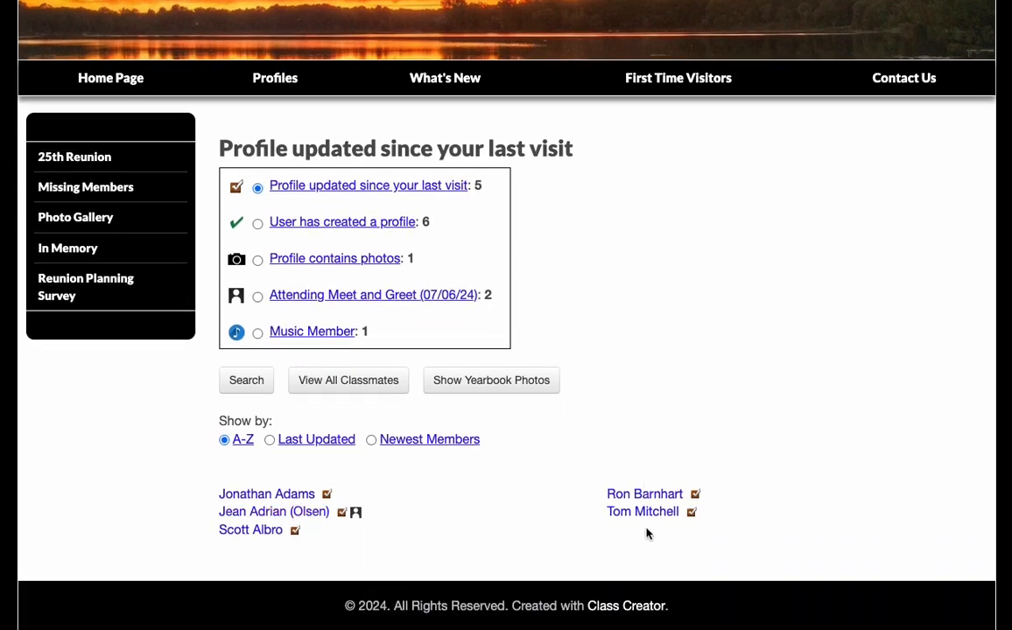
Step: Filter the classmate profiles by "Attending Meet and Greet (07/06/24)", view the listed classmates, and return to the full classmate list
scroll(678, 409, "up", 3)
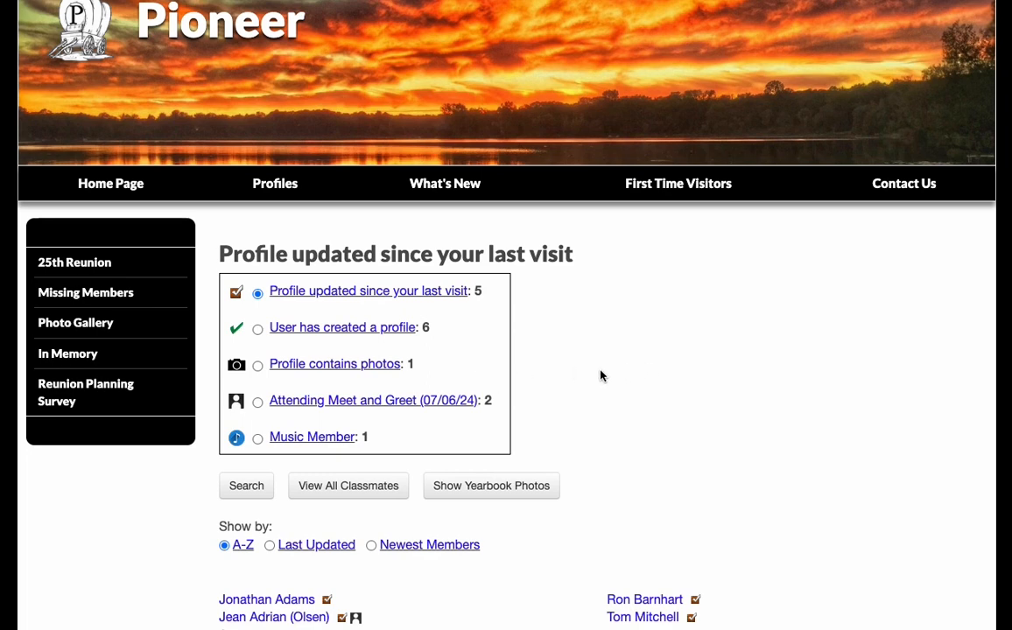
left_click(375, 401)
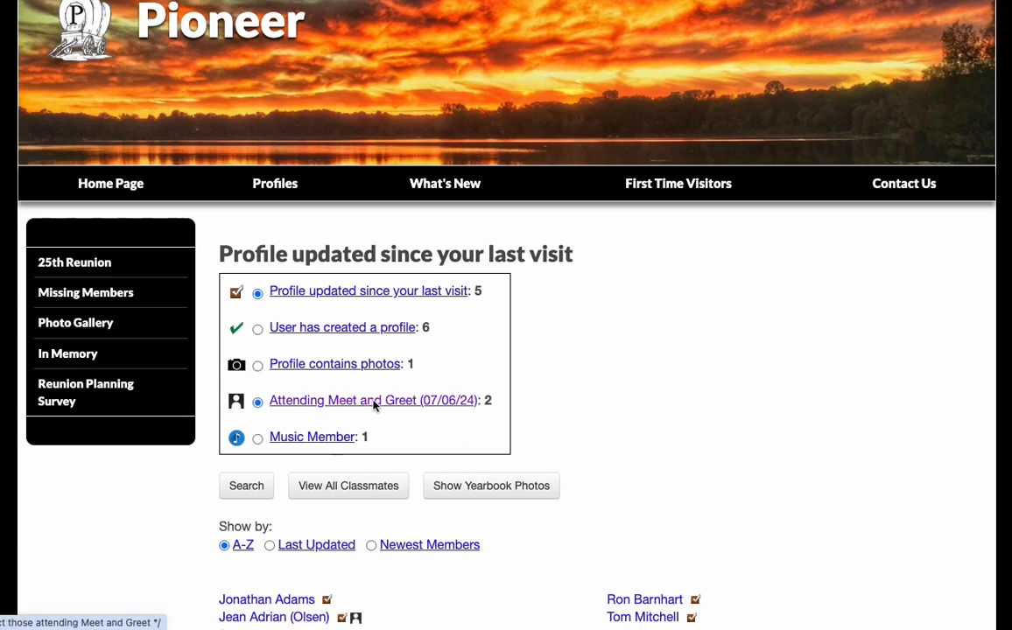
scroll(587, 423, "down", 3)
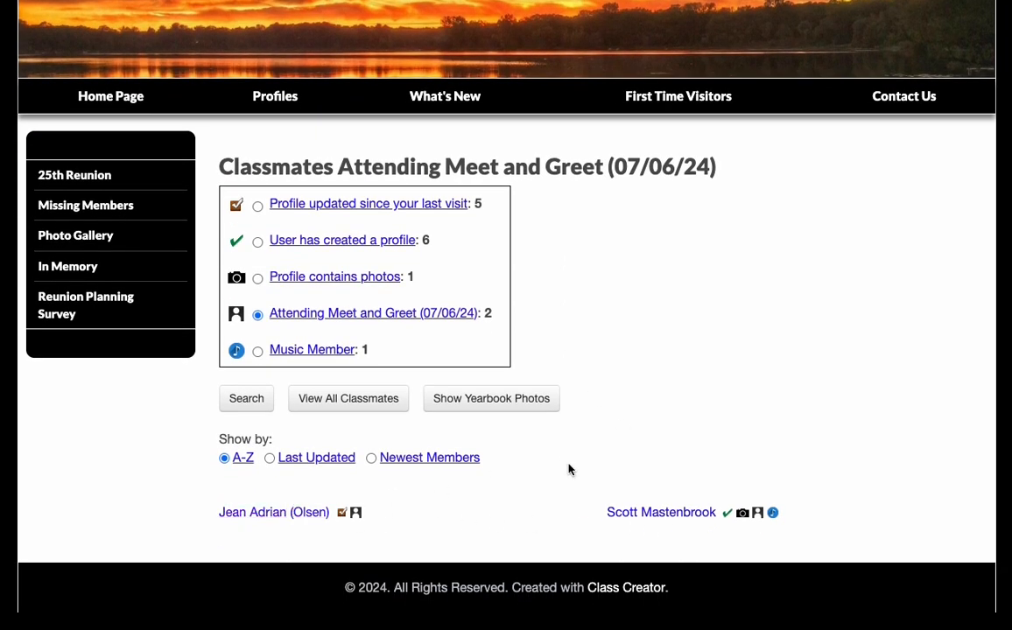
scroll(582, 468, "up", 3)
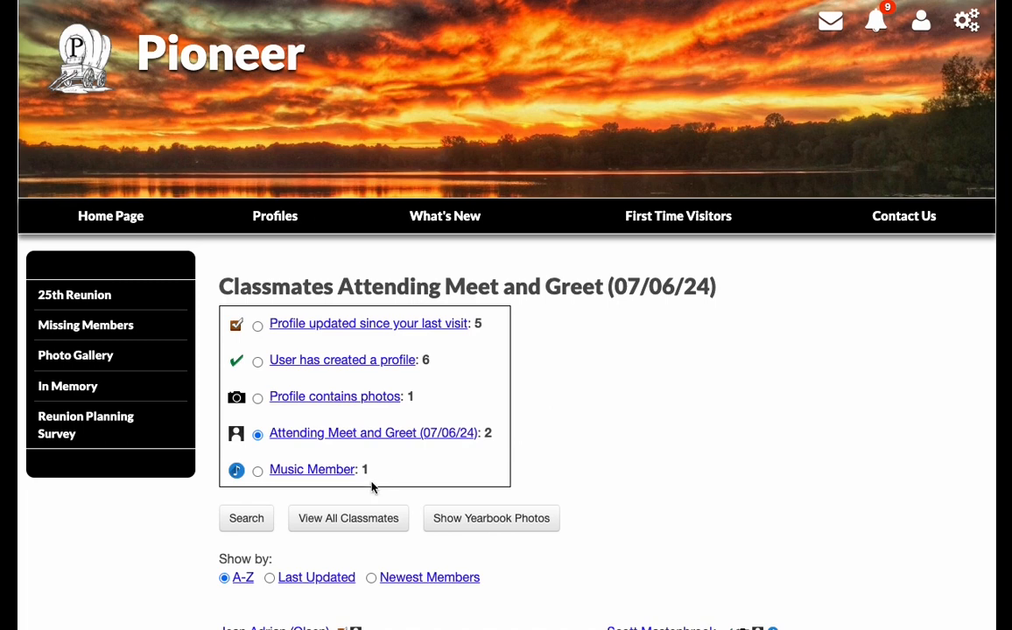
left_click(352, 523)
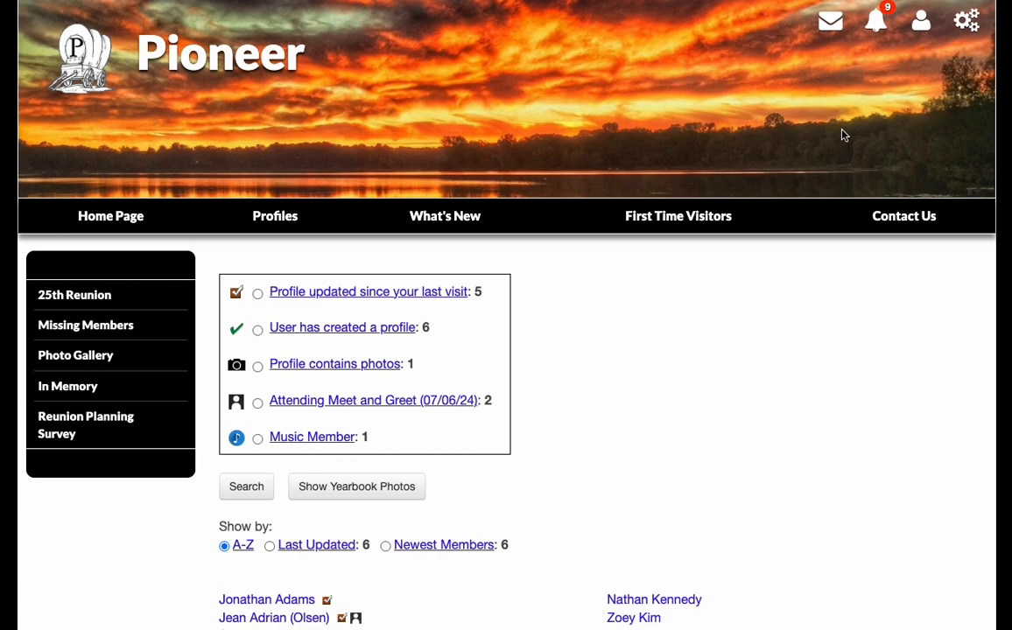
Step: Open the Profile Generator and review the custom "Music Member" checkbox question and the custom questions below it
left_click(967, 19)
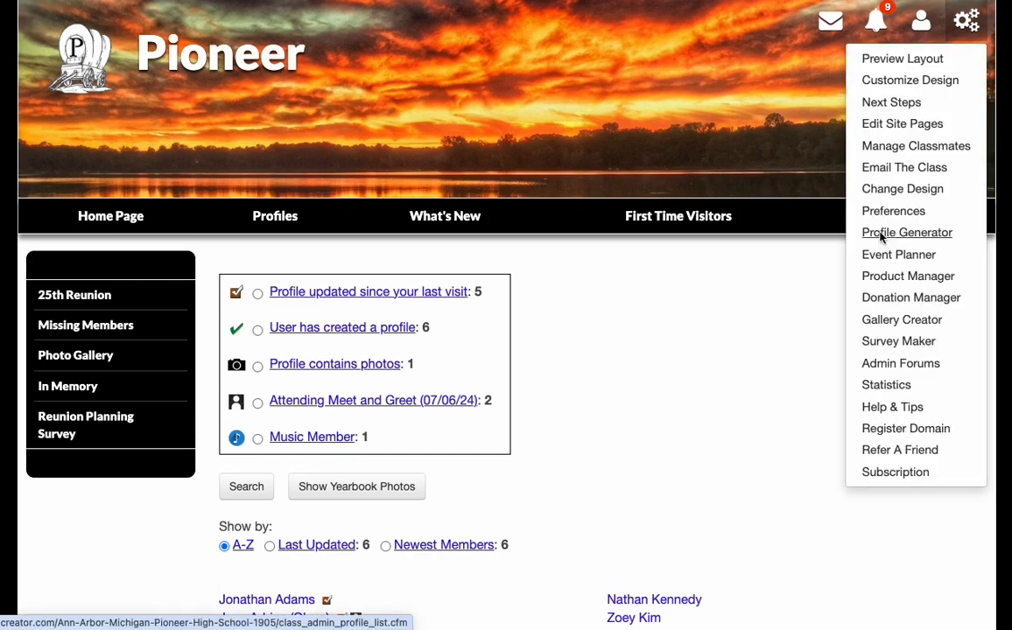
left_click(882, 234)
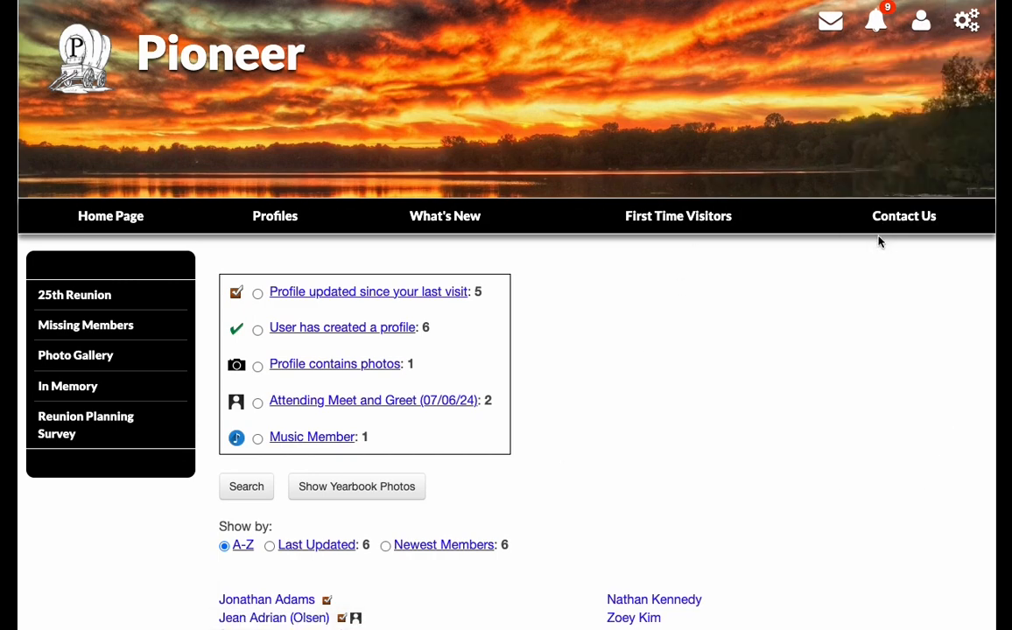
scroll(713, 289, "down", 15)
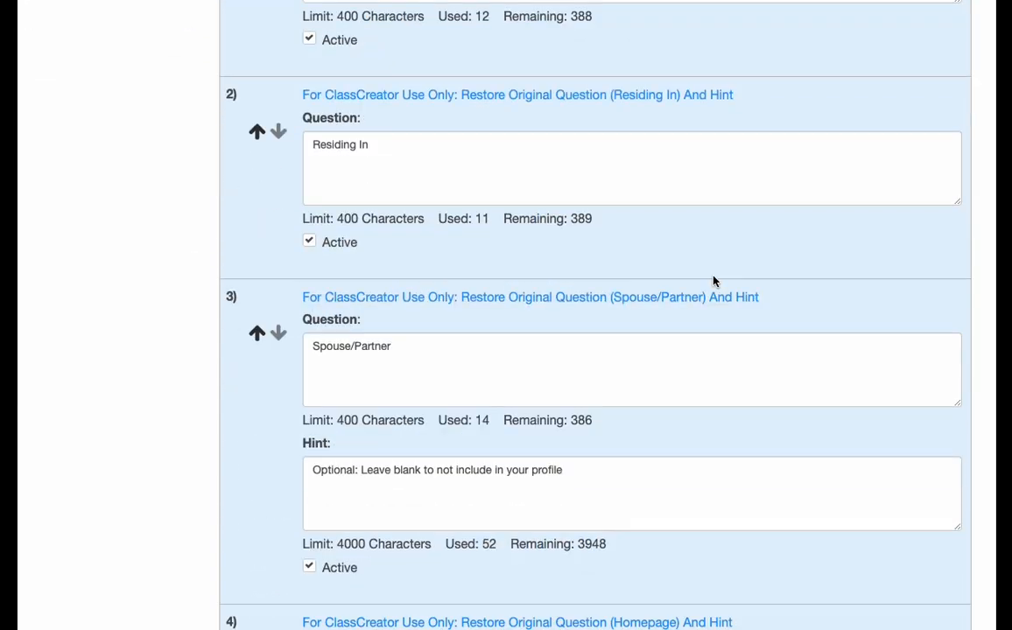
scroll(713, 281, "down", 20)
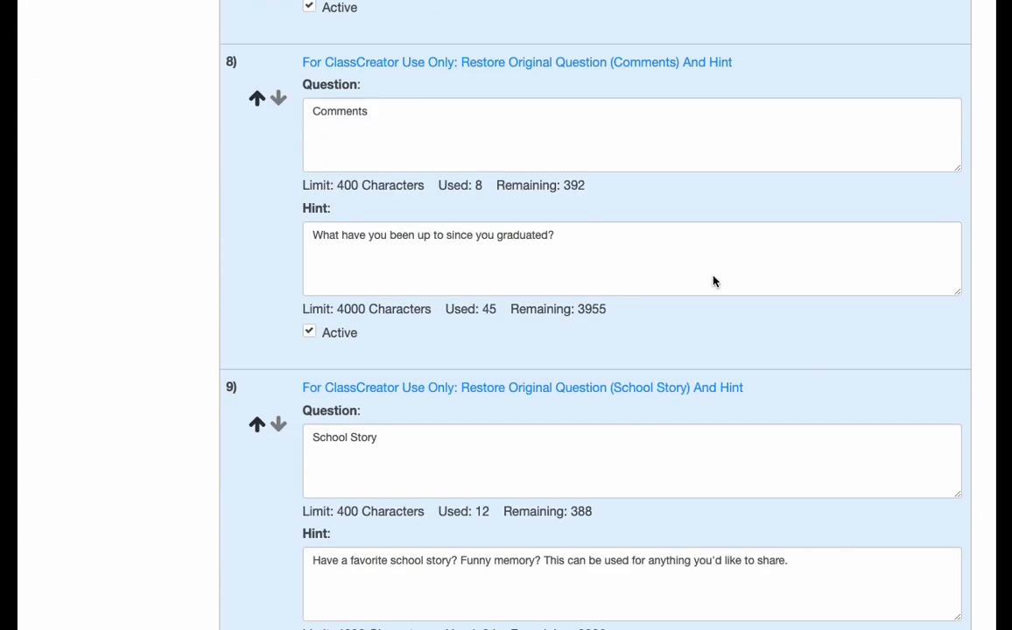
scroll(713, 281, "down", 4)
scroll(713, 278, "down", 5)
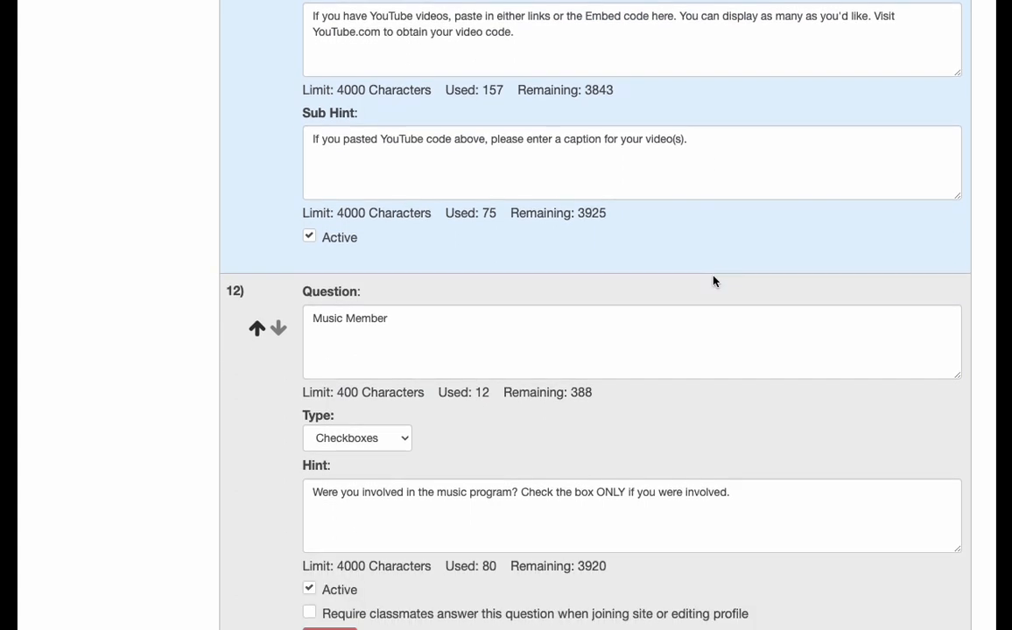
scroll(714, 280, "up", 2)
scroll(714, 281, "down", 1)
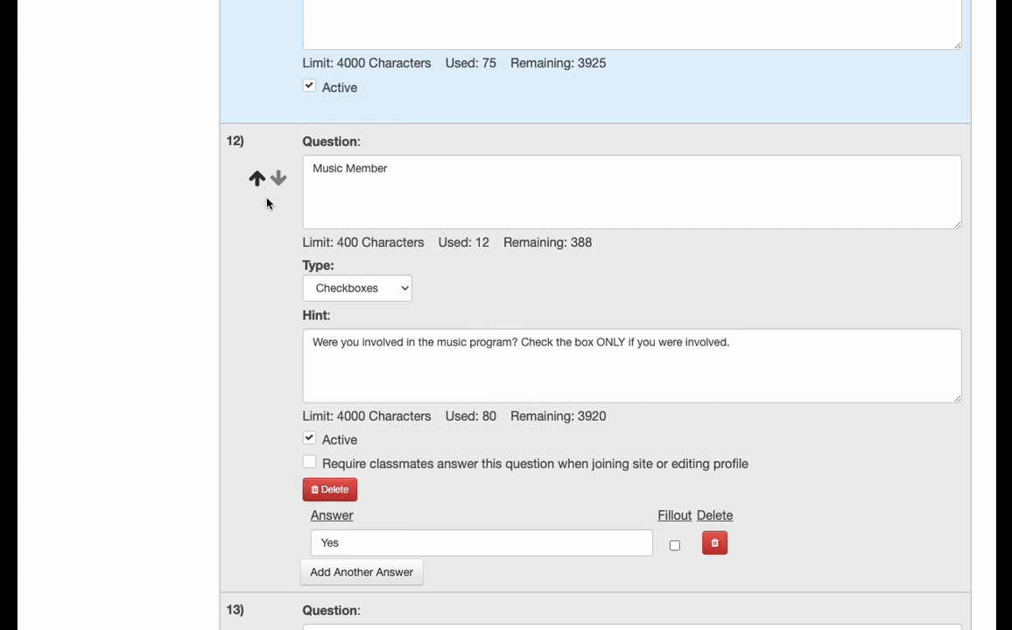
scroll(267, 203, "down", 10)
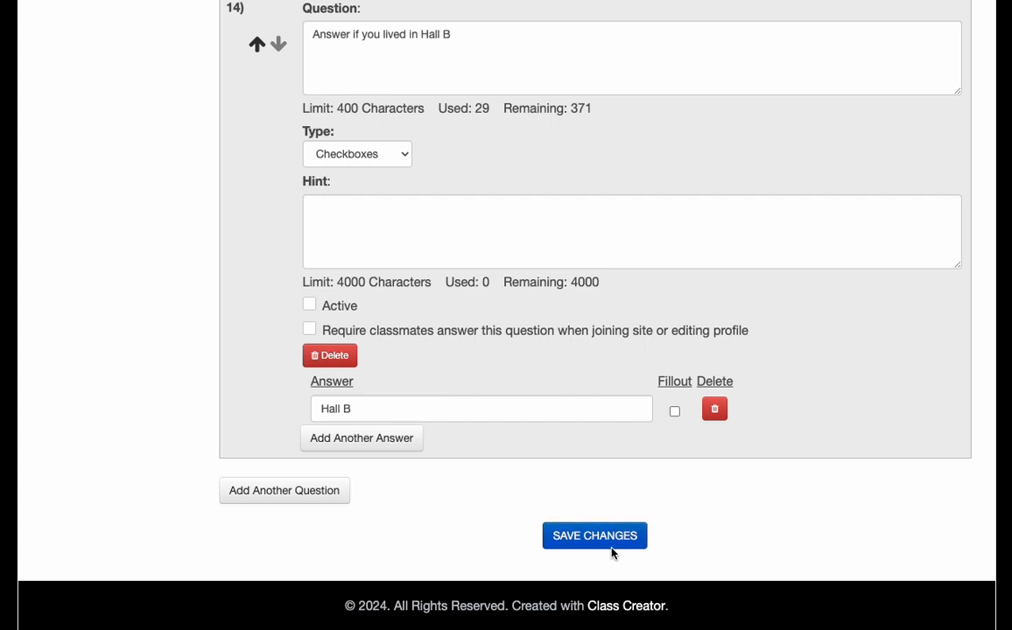
Step: Go to Edit Site Pages, open the Profiles page's custom icon settings, and review the list of classmate profile icons
scroll(612, 549, "up", 20)
scroll(612, 549, "up", 20)
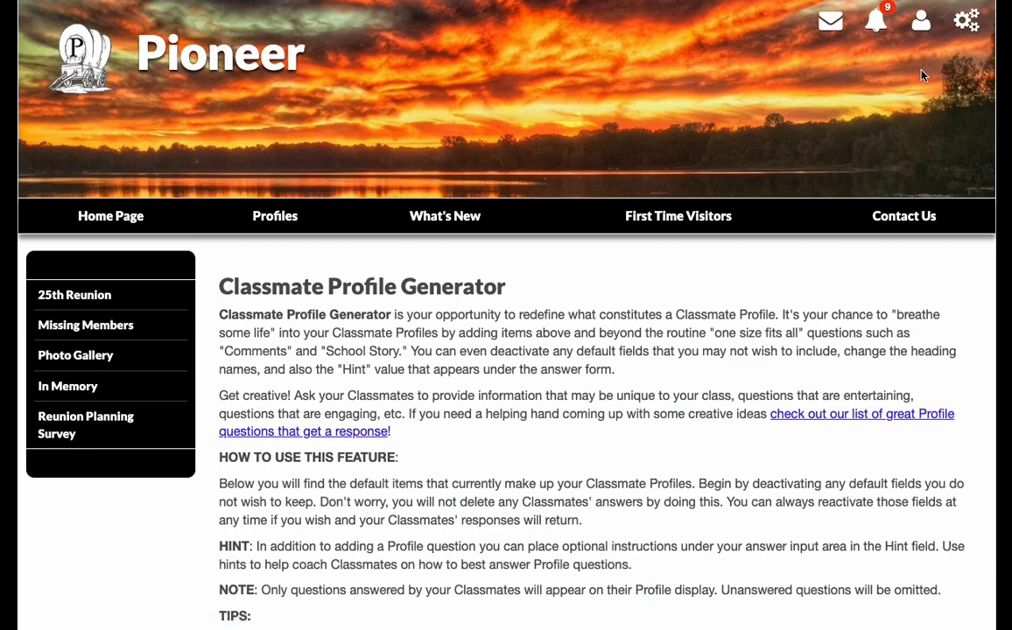
left_click(968, 23)
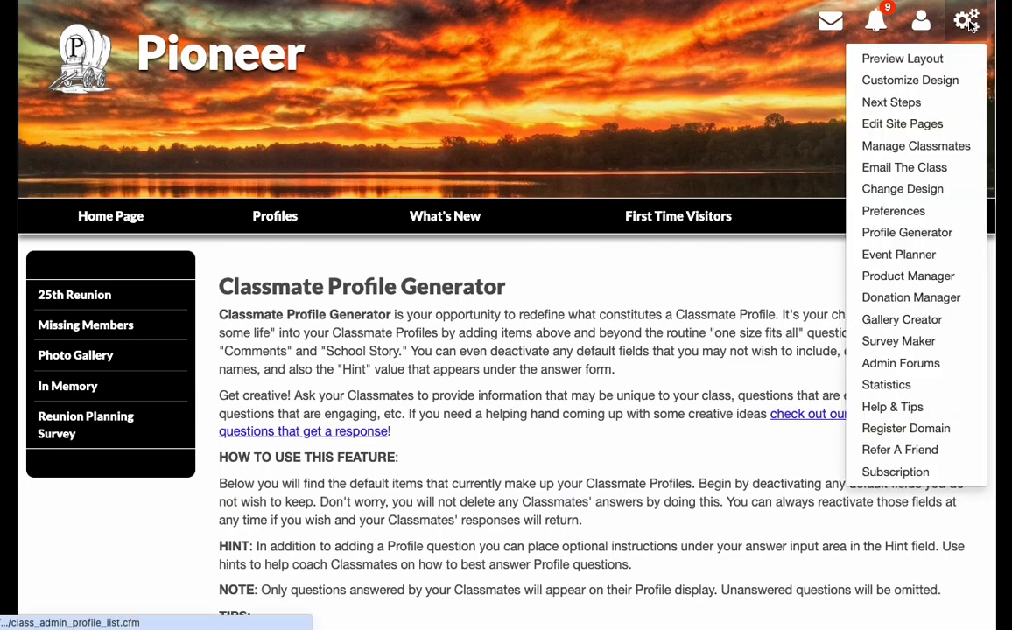
left_click(889, 123)
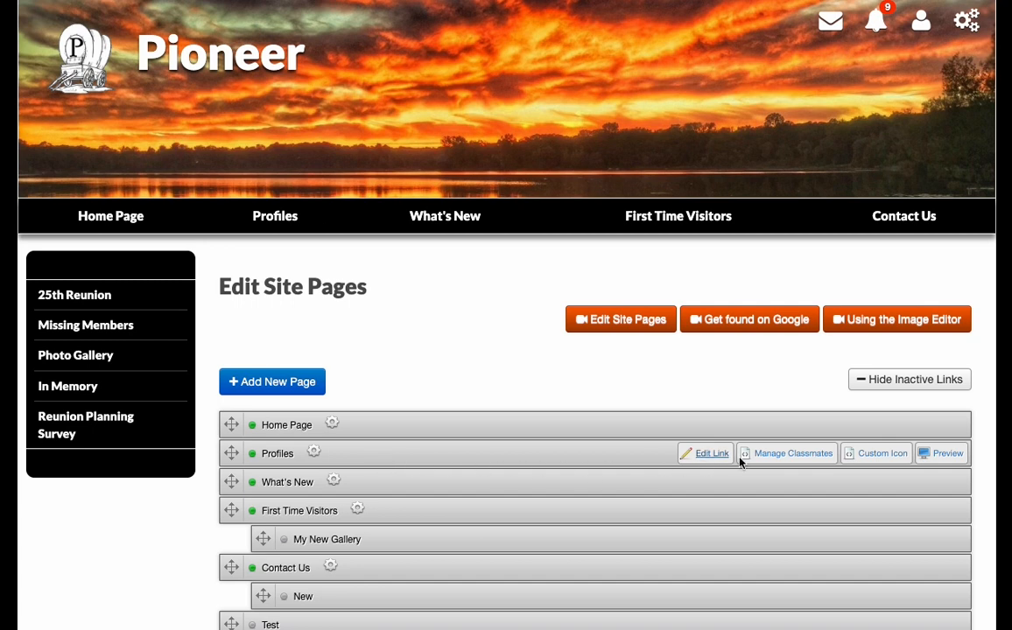
left_click(877, 453)
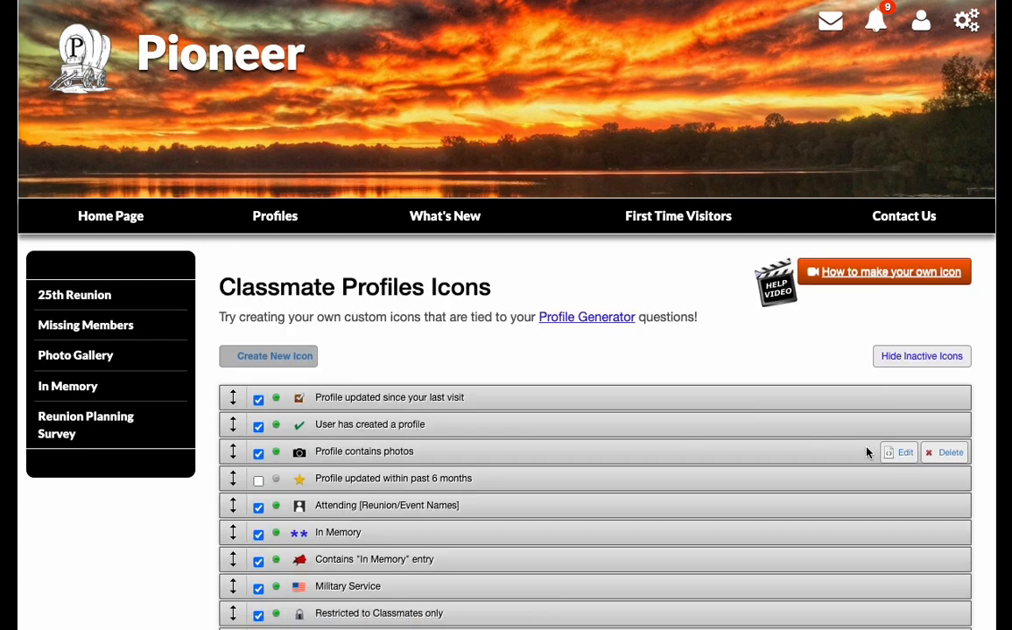
scroll(584, 358, "down", 3)
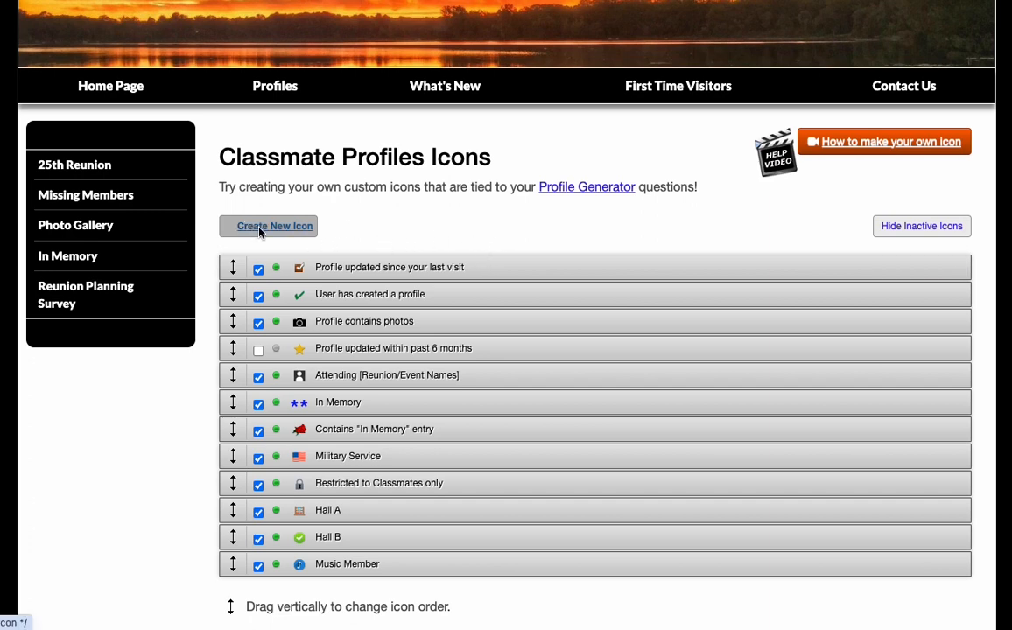
Step: Start creating a new profile icon and tie it to the "Music Member" question
left_click(281, 228)
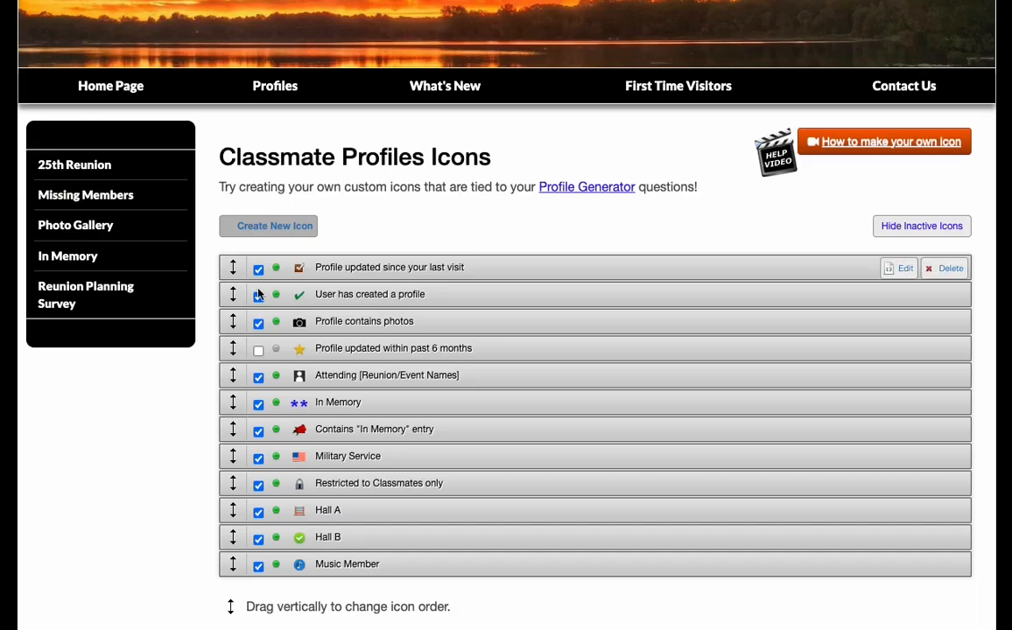
left_click(275, 226)
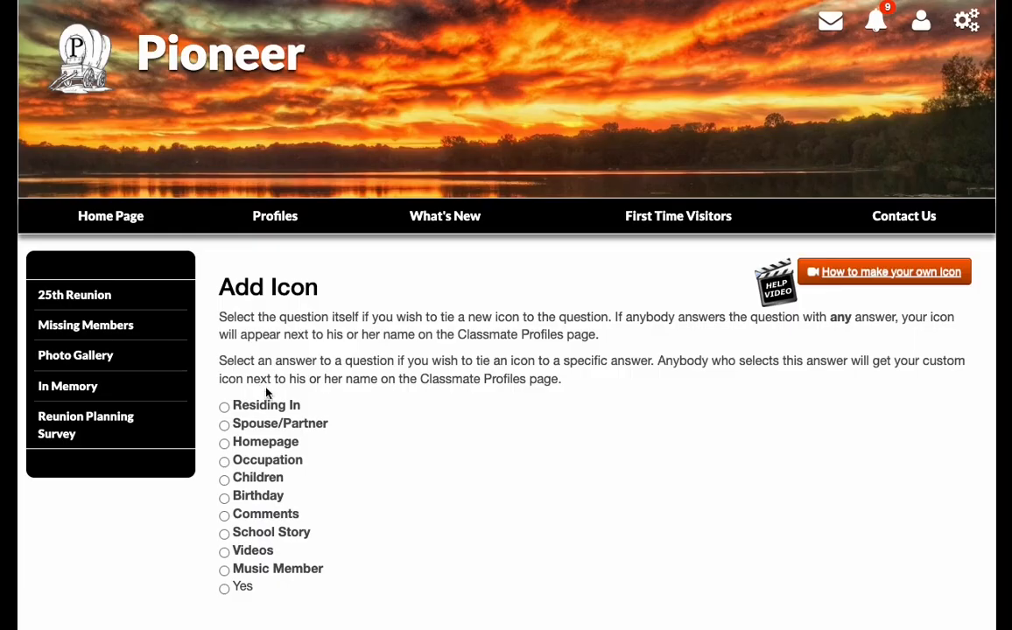
left_click(224, 570)
scroll(258, 611, "down", 3)
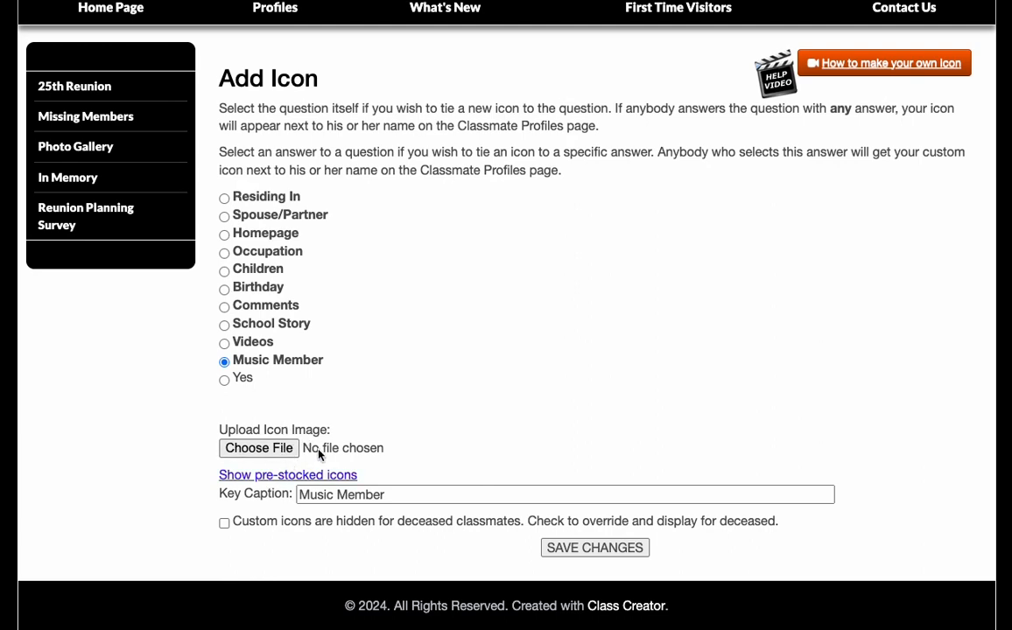
Step: Show the pre-stocked icons for the new icon, browse through them, and hide the list again
left_click(279, 476)
scroll(297, 534, "down", 3)
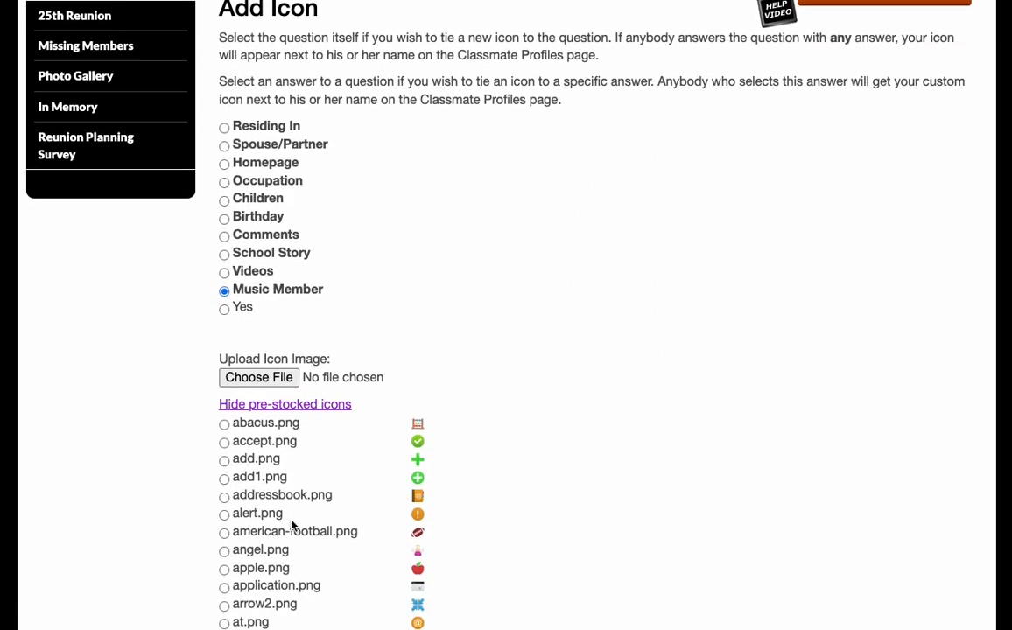
scroll(292, 523, "down", 5)
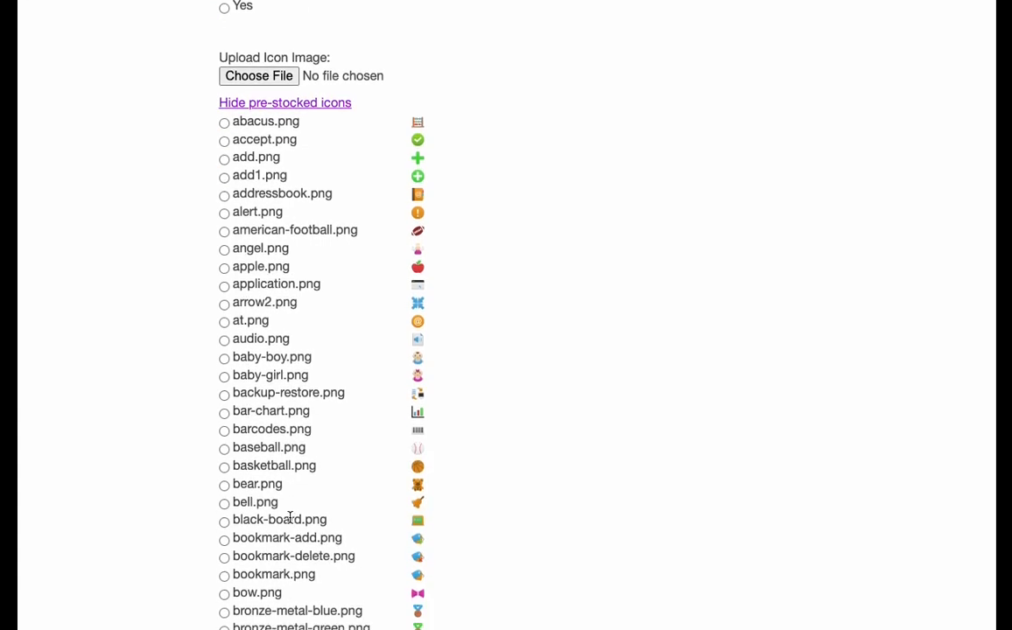
scroll(292, 521, "down", 4)
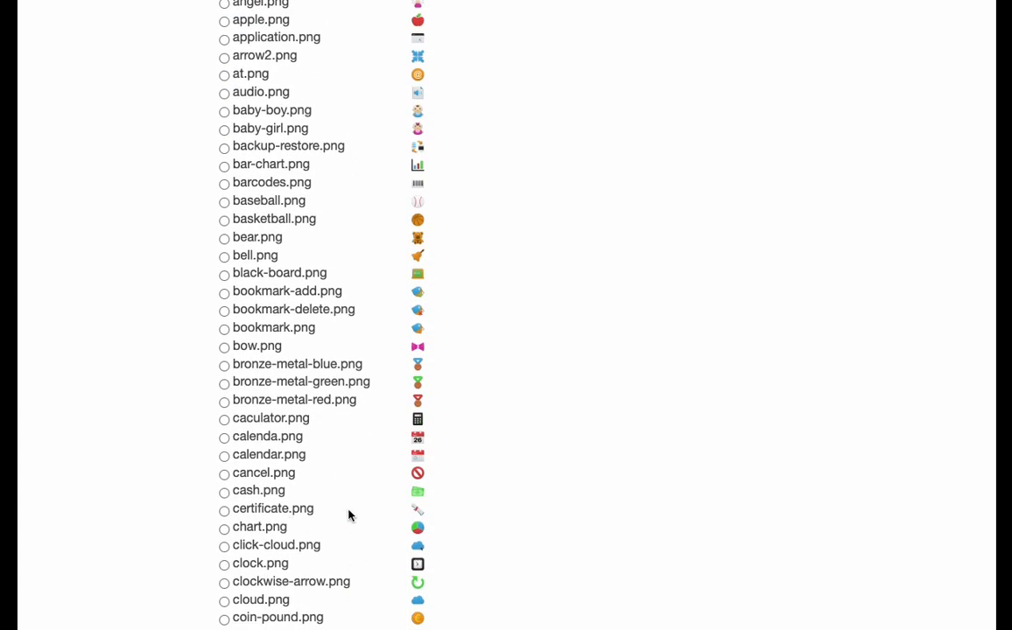
scroll(350, 515, "up", 3)
scroll(350, 516, "up", 5)
left_click(289, 362)
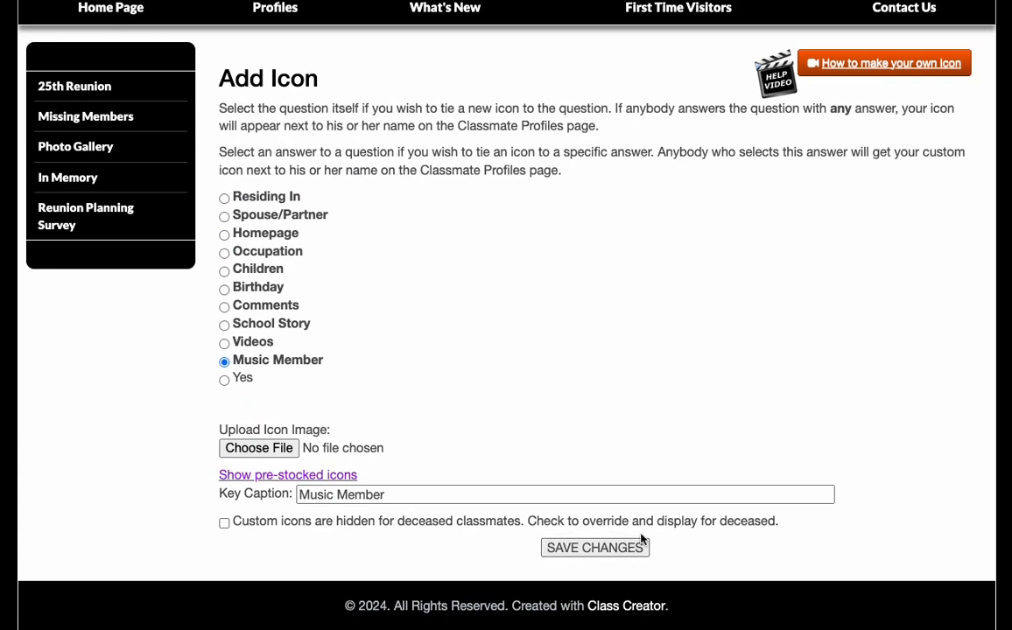
scroll(581, 433, "up", 3)
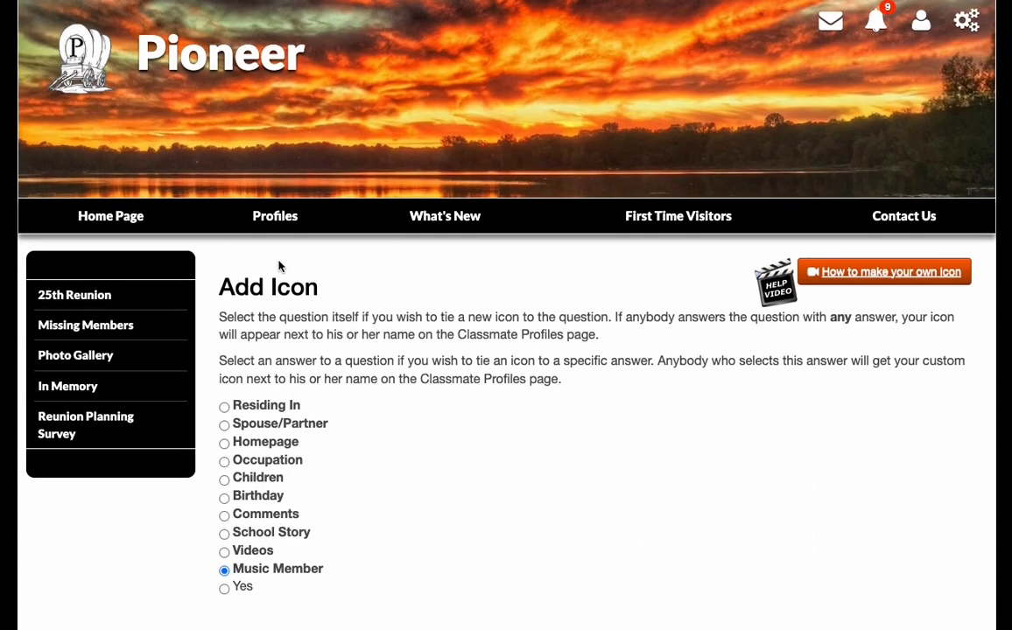
Step: Revisit the classmate Profiles page, reopen the Profile Generator, and examine the settings of question 12, "Music Member"
left_click(266, 216)
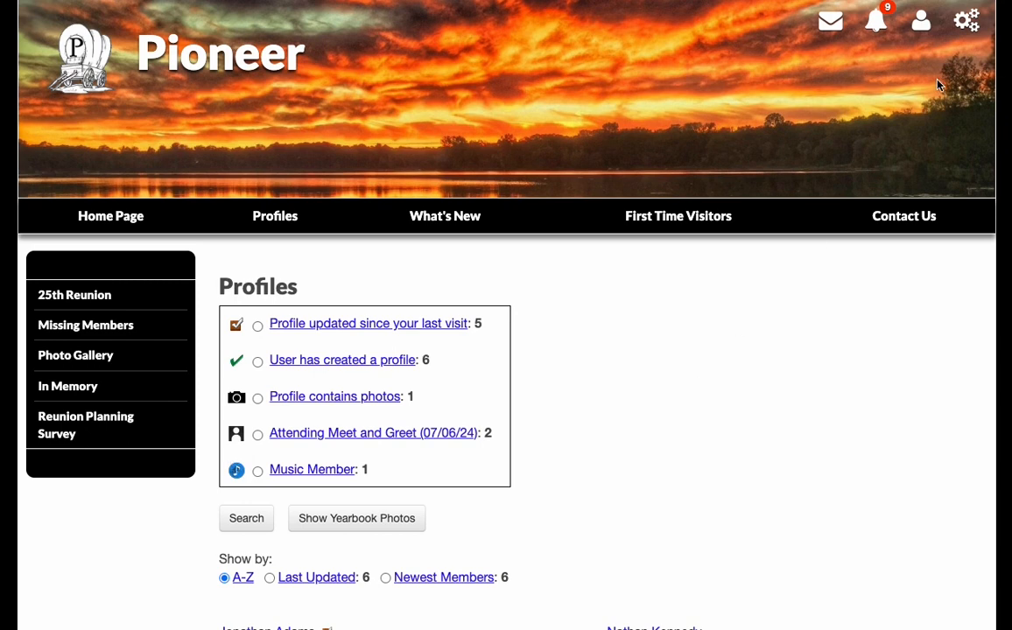
left_click(967, 21)
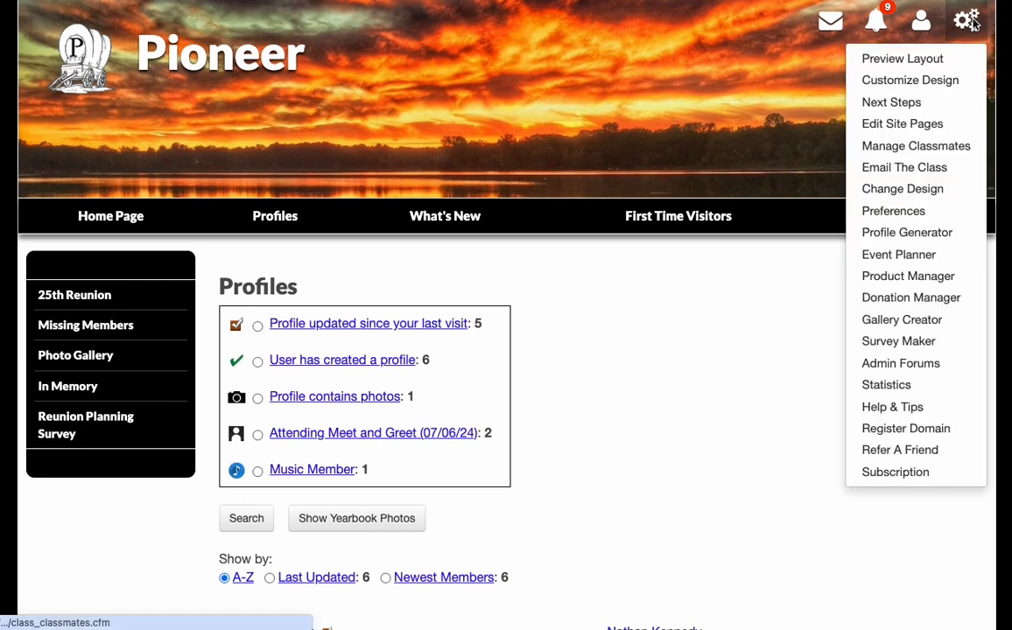
left_click(919, 235)
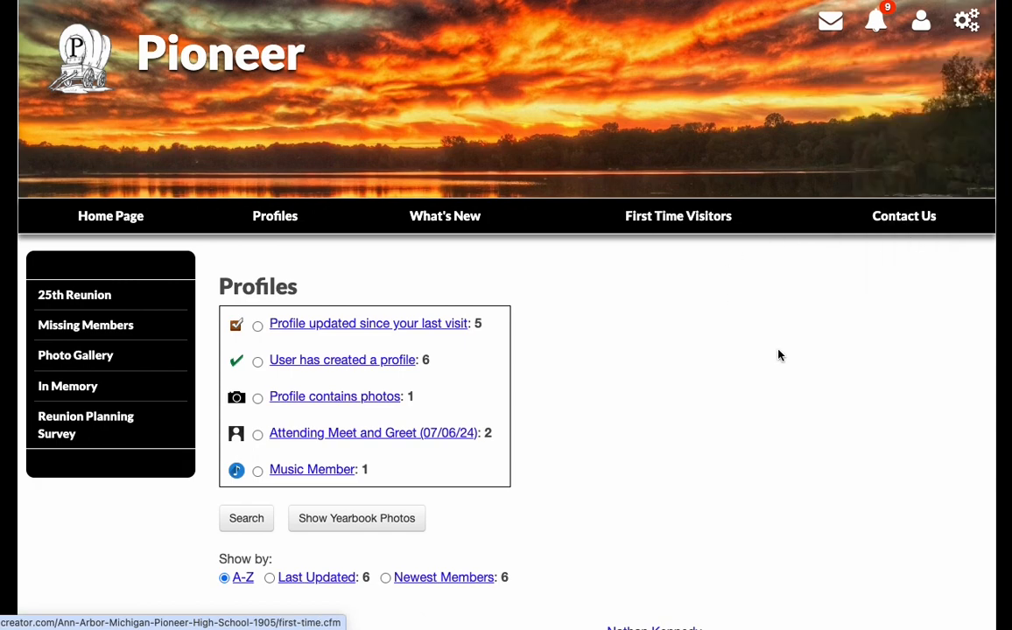
scroll(743, 317, "down", 8)
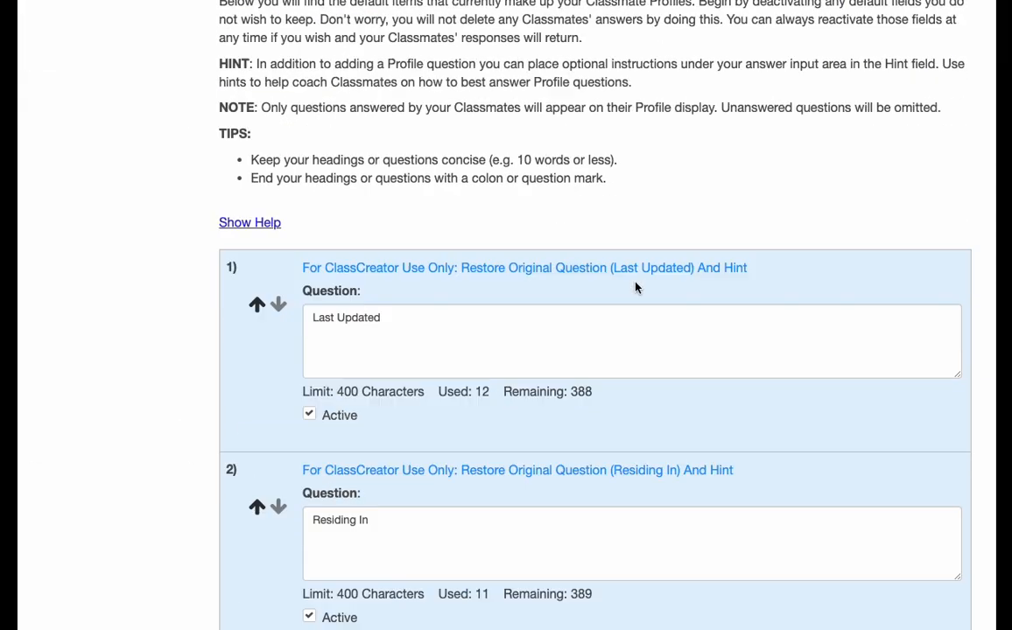
scroll(635, 286, "down", 5)
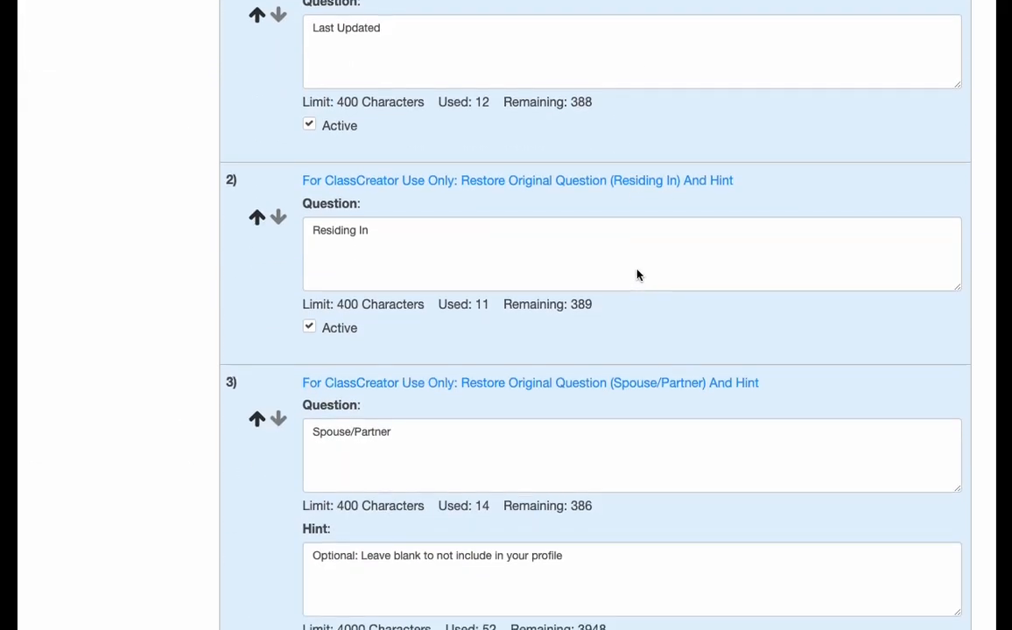
scroll(630, 277, "down", 20)
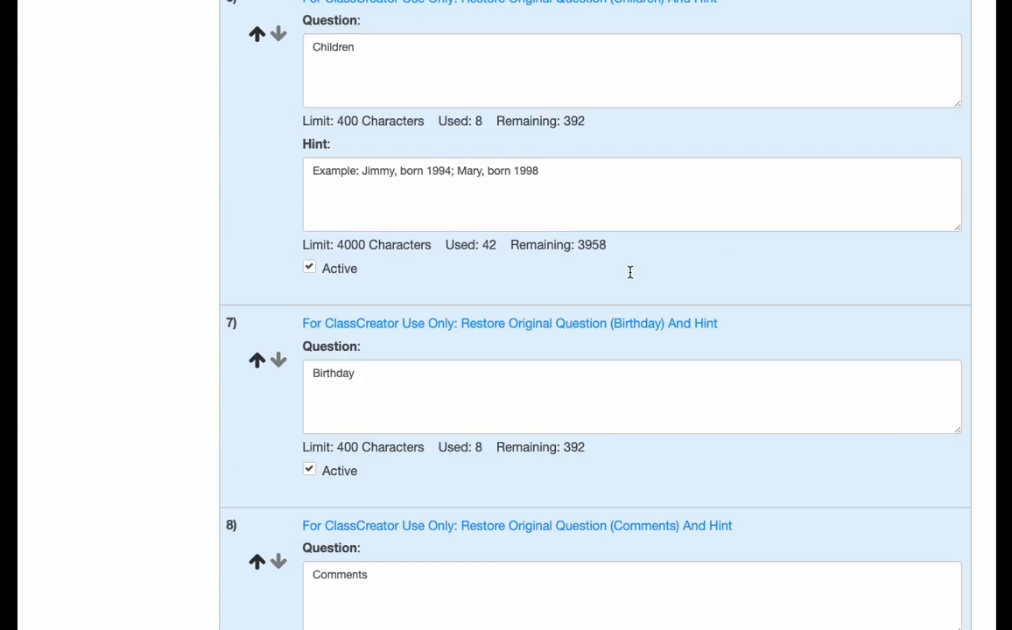
scroll(629, 277, "down", 5)
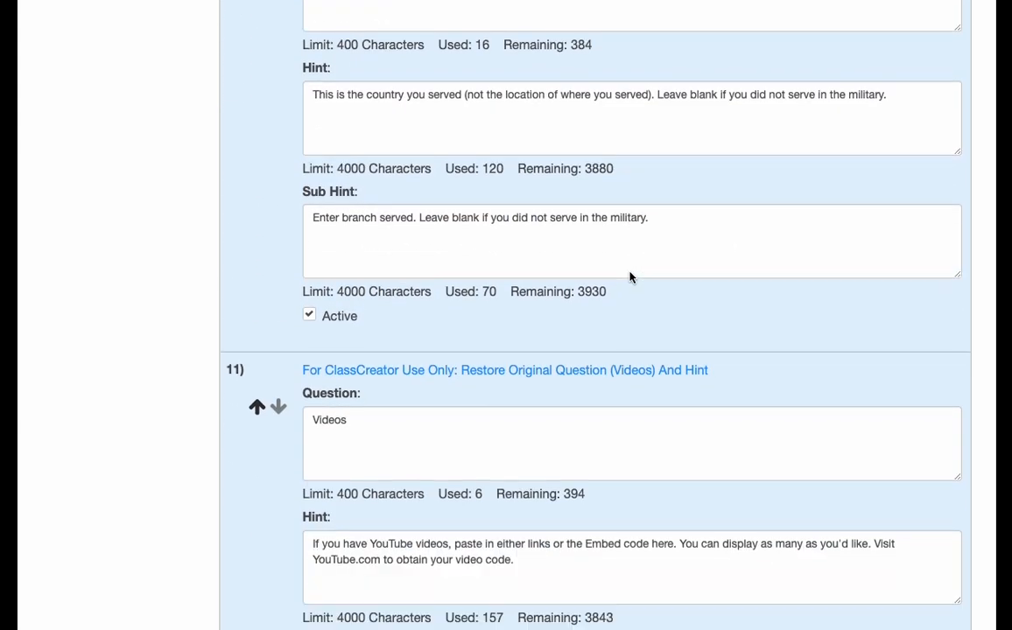
scroll(366, 260, "down", 4)
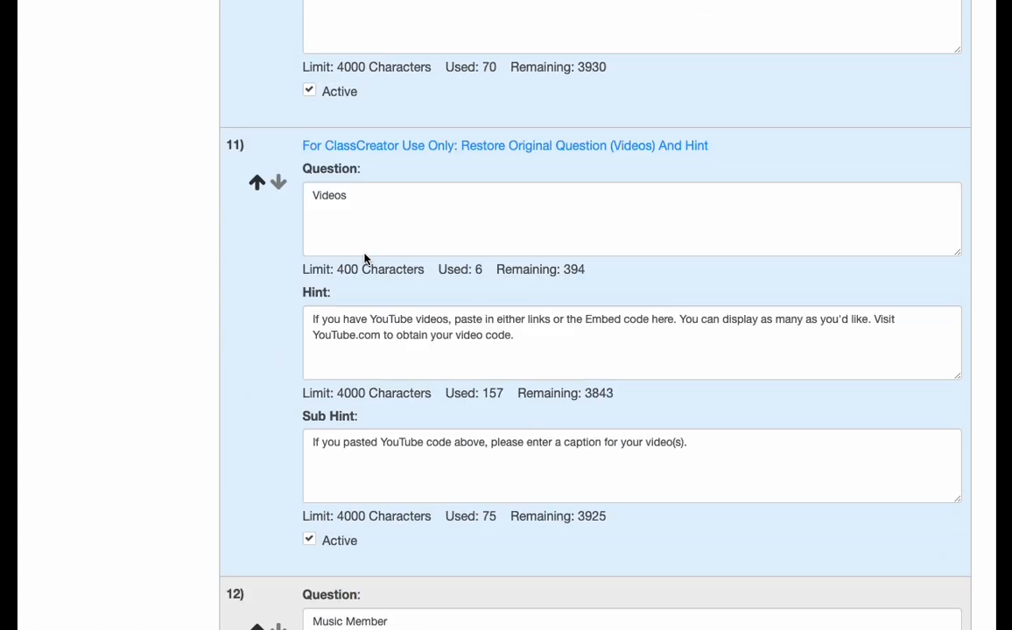
scroll(233, 254, "down", 7)
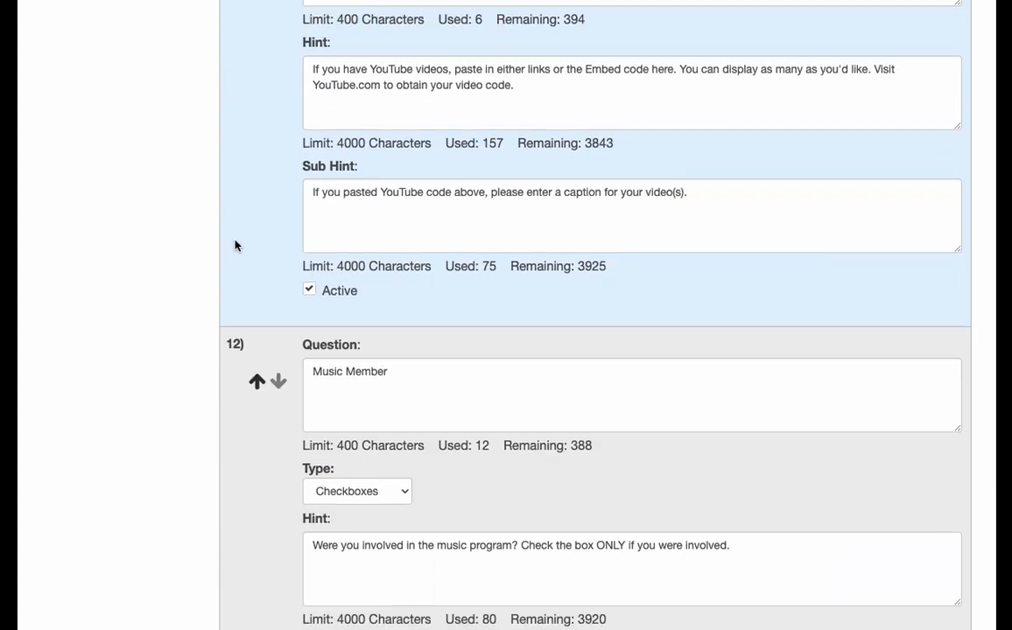
scroll(235, 250, "down", 1)
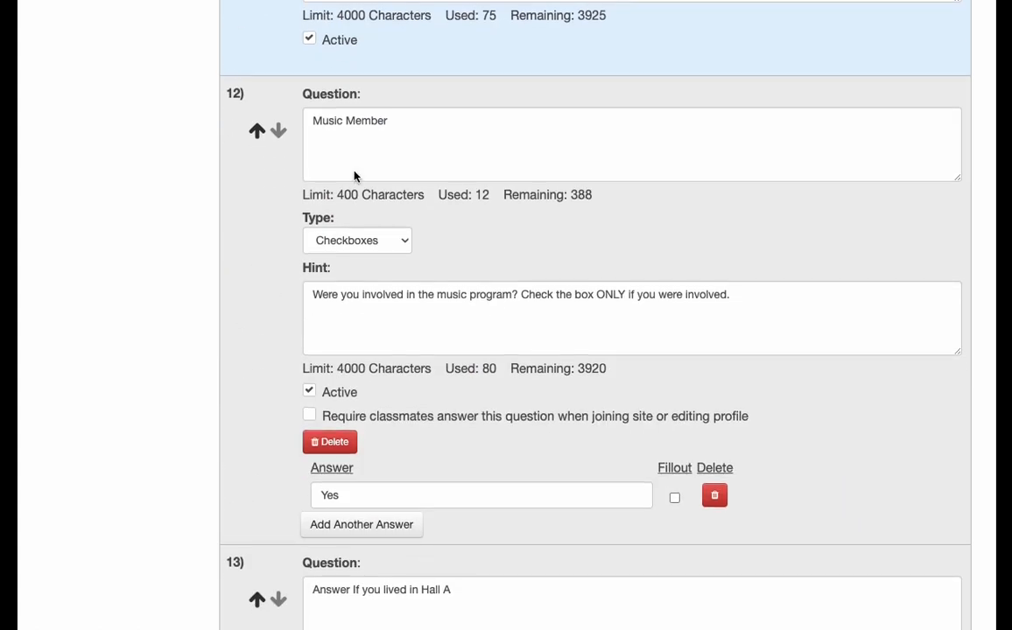
Step: Try activating question 13, "Answer If you lived in Hall A", and deactivate it again
scroll(244, 284, "down", 1)
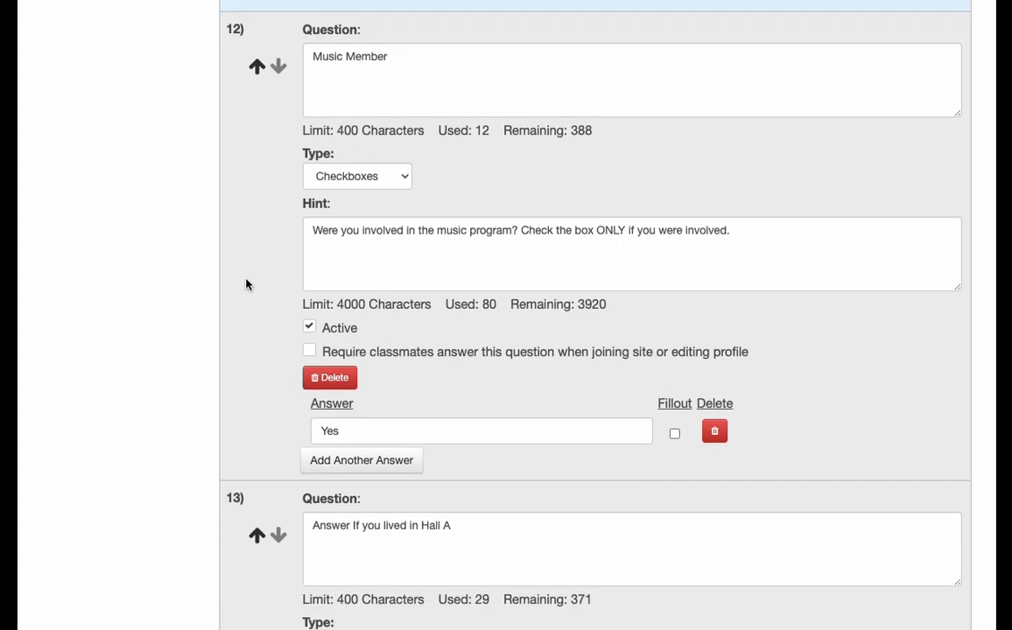
scroll(246, 285, "down", 5)
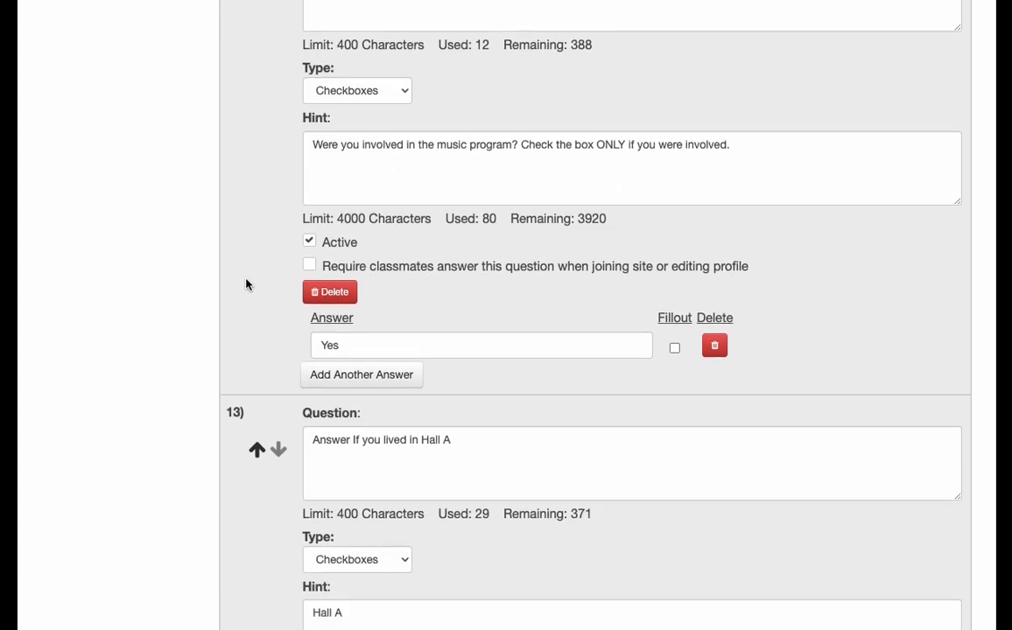
scroll(208, 276, "down", 3)
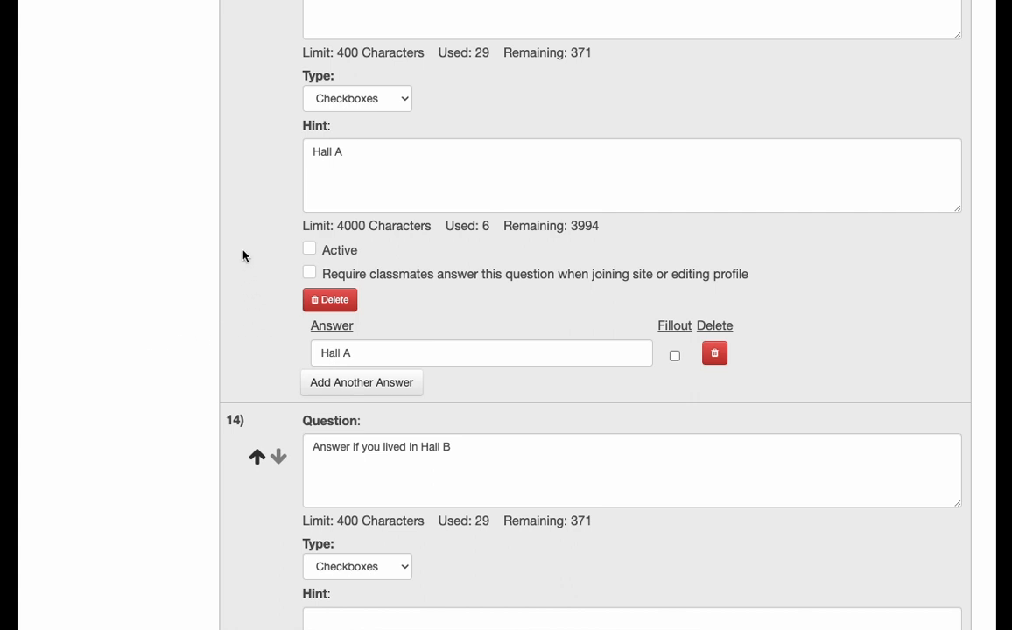
left_click(309, 250)
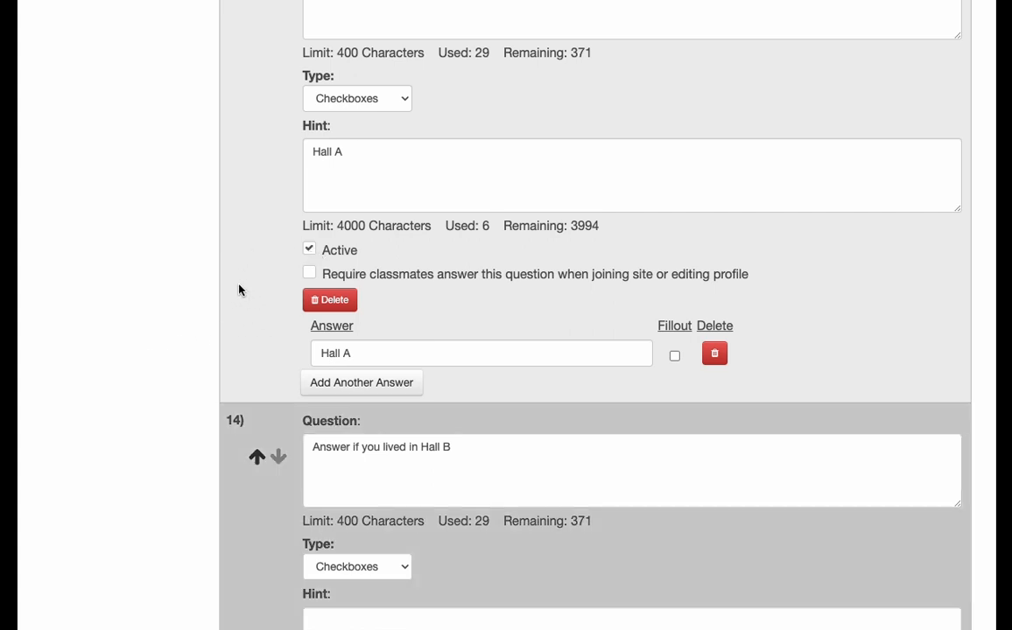
scroll(239, 290, "down", 1)
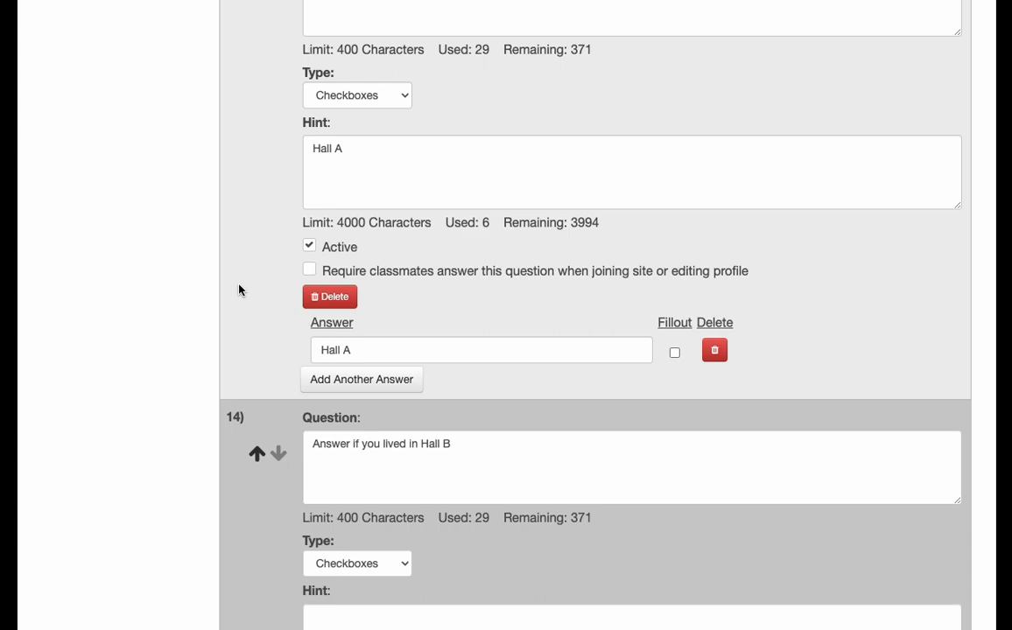
scroll(239, 290, "down", 5)
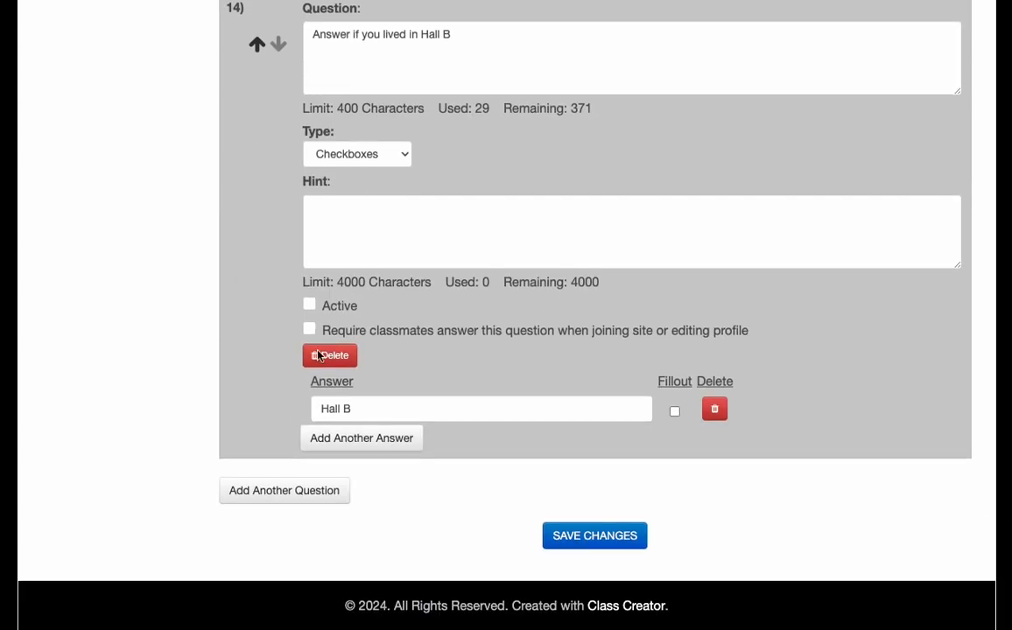
scroll(309, 302, "up", 5)
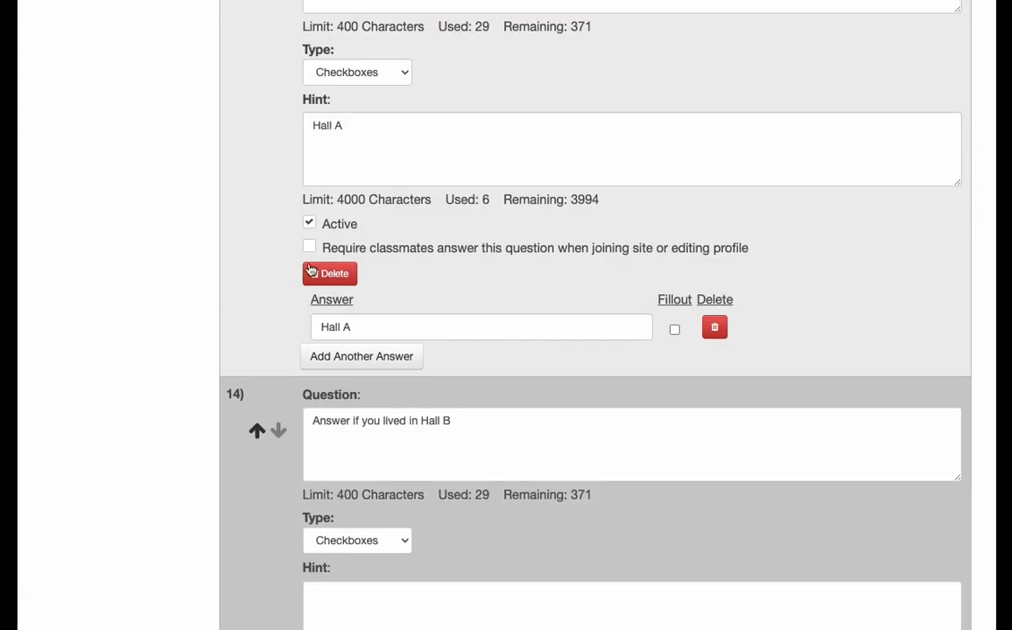
left_click(307, 224)
scroll(241, 304, "up", 3)
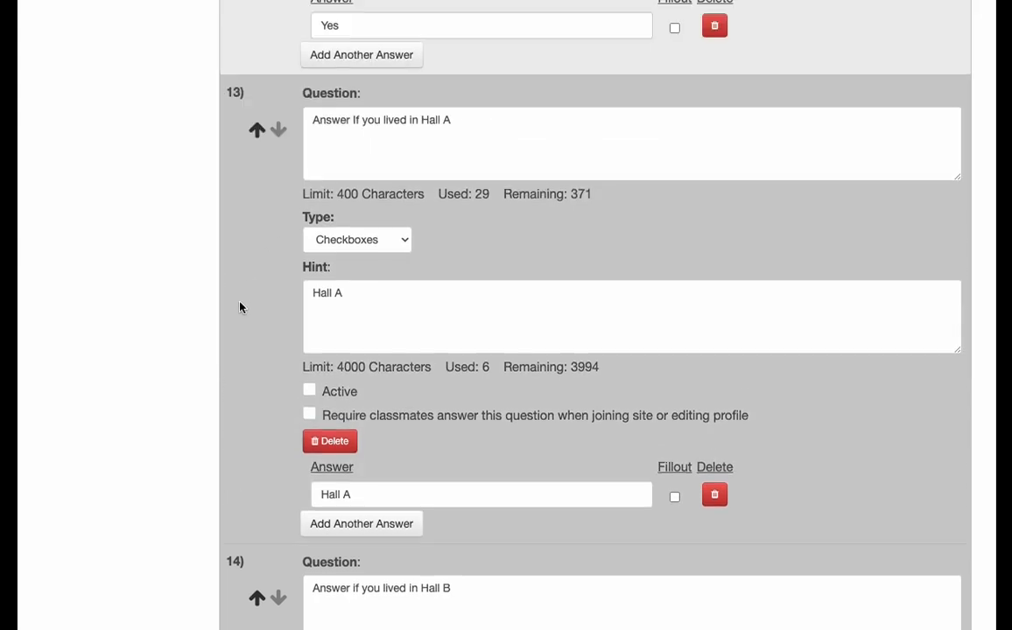
Step: Review the "Music Member", Hall A and Hall B questions and save the Profile Generator changes
scroll(296, 312, "down", 5)
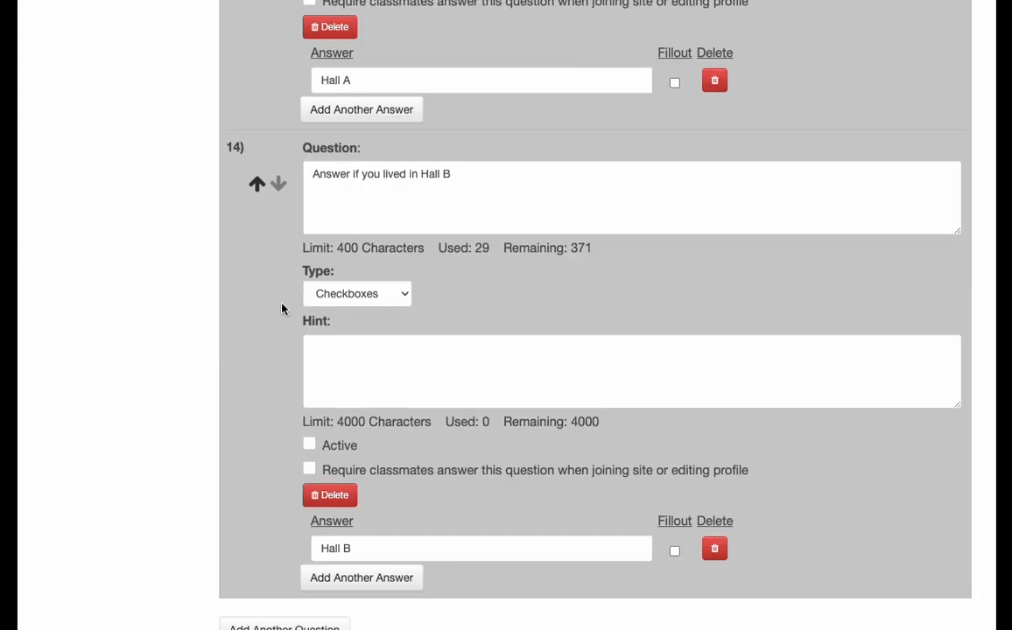
scroll(286, 308, "up", 1)
scroll(289, 307, "up", 3)
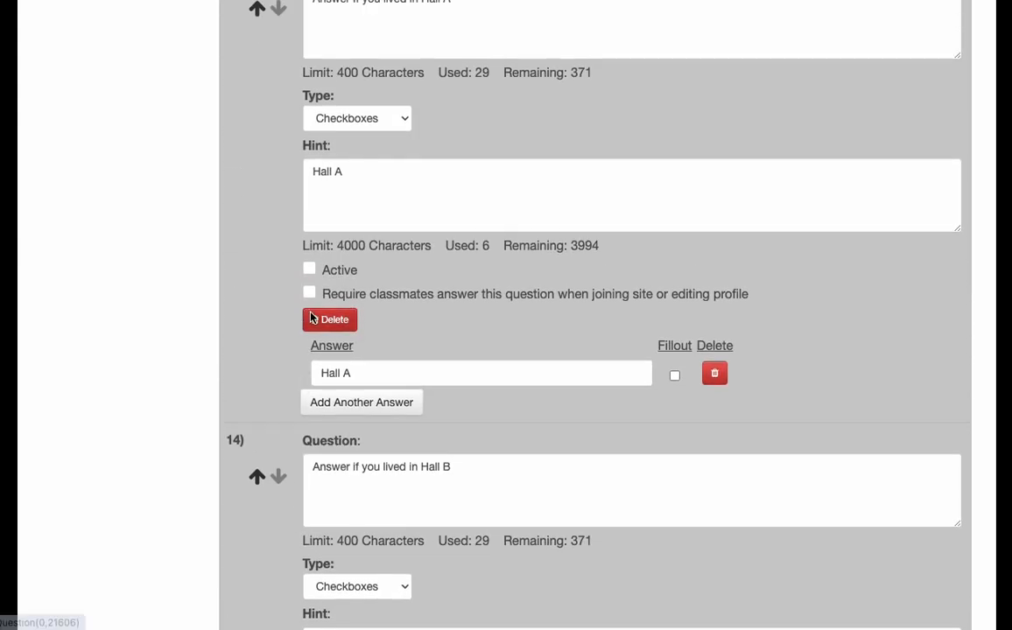
scroll(298, 296, "up", 2)
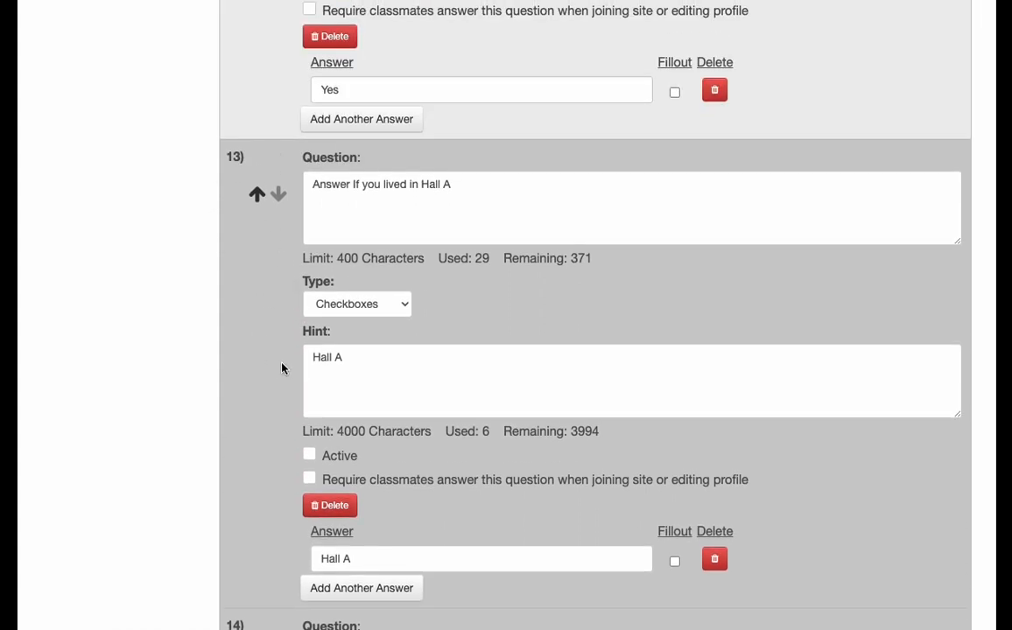
scroll(281, 368, "up", 5)
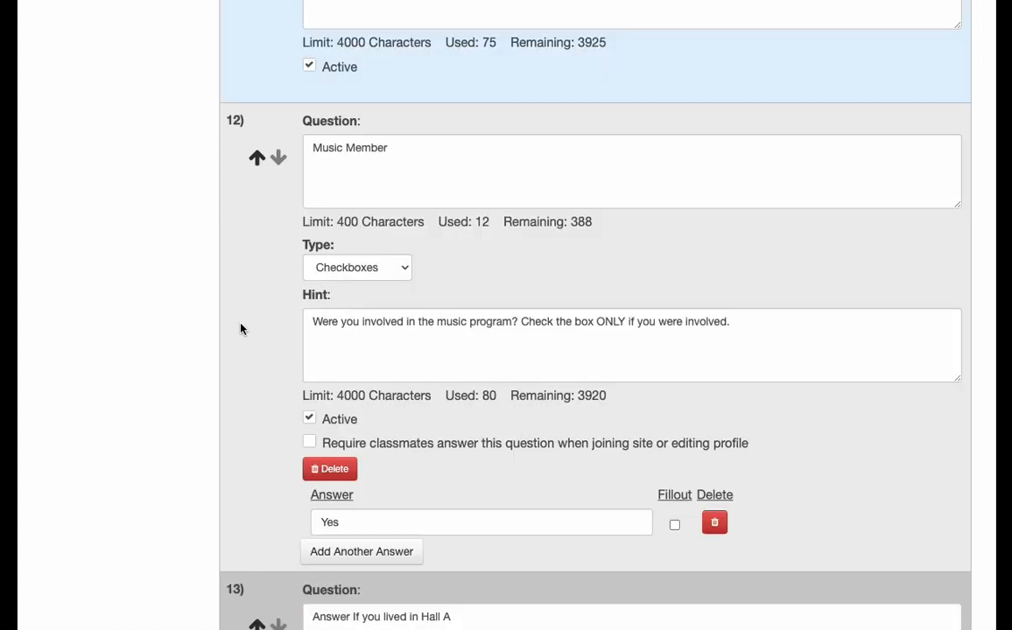
scroll(340, 445, "down", 12)
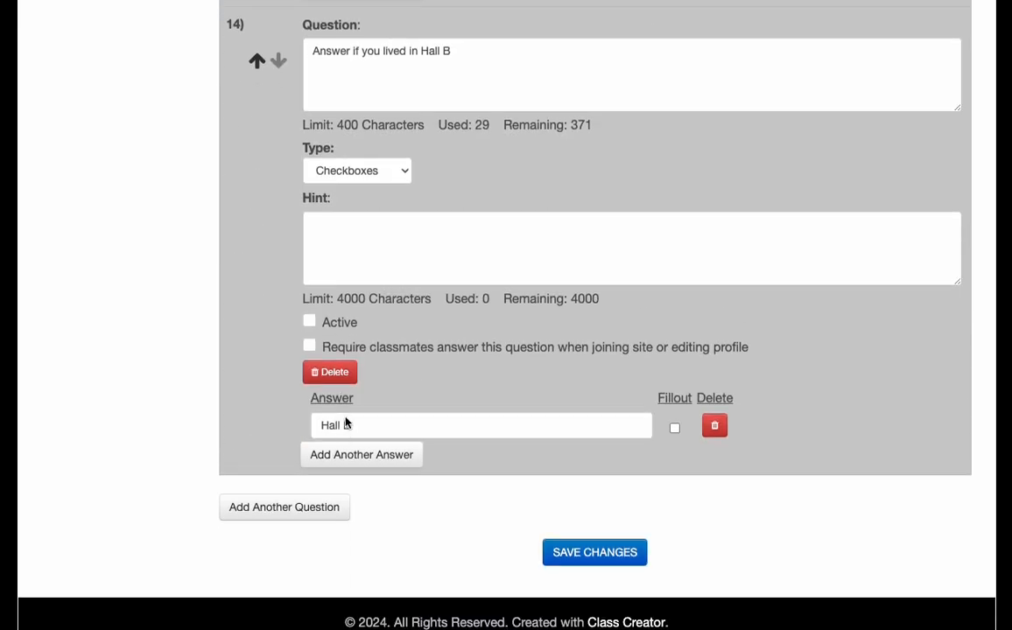
left_click(594, 552)
Step: Add a new question reading "How many grandkids do you have?" after the Hall B question, keeping the Radio Buttons type
scroll(665, 254, "down", 10)
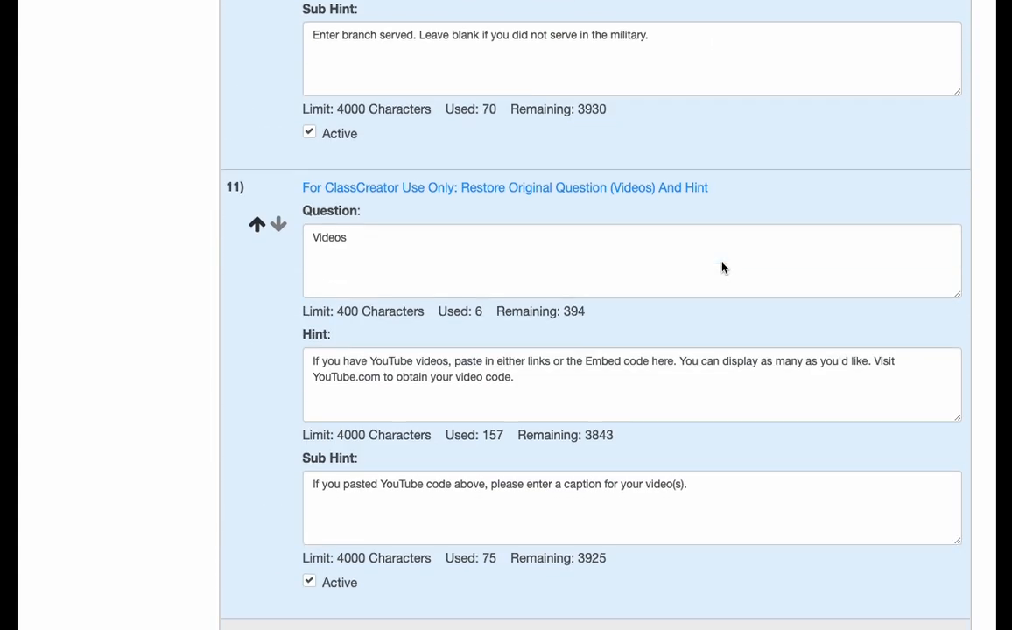
scroll(723, 272, "down", 12)
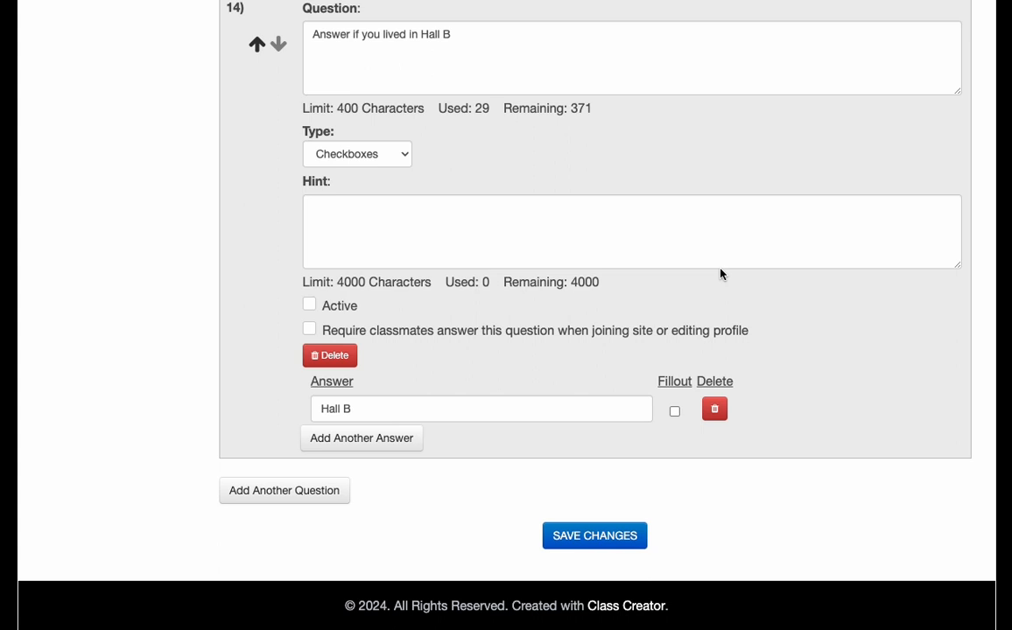
left_click(287, 495)
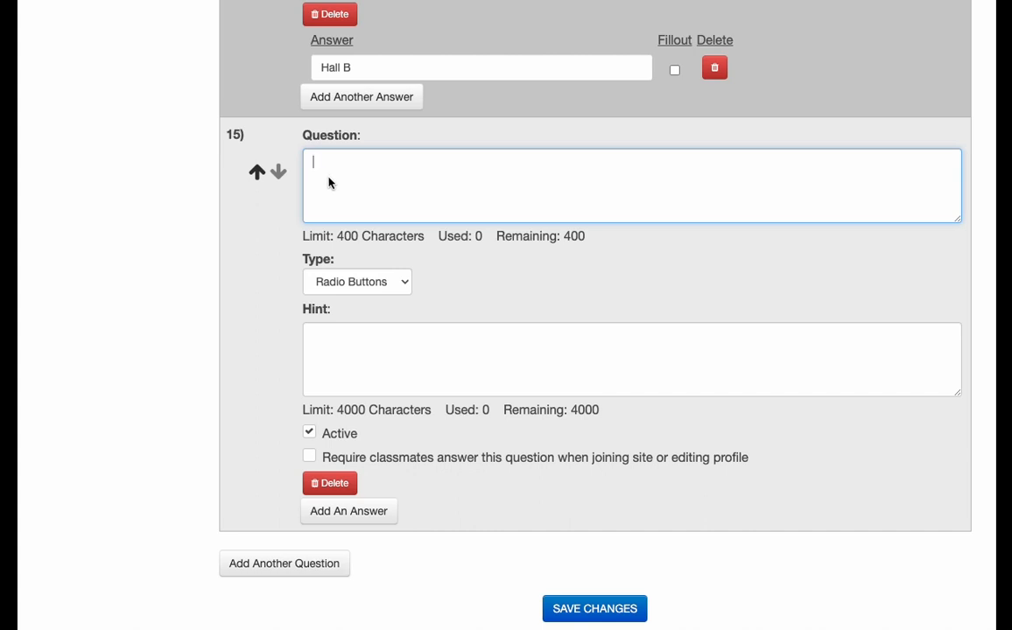
type("How many gran")
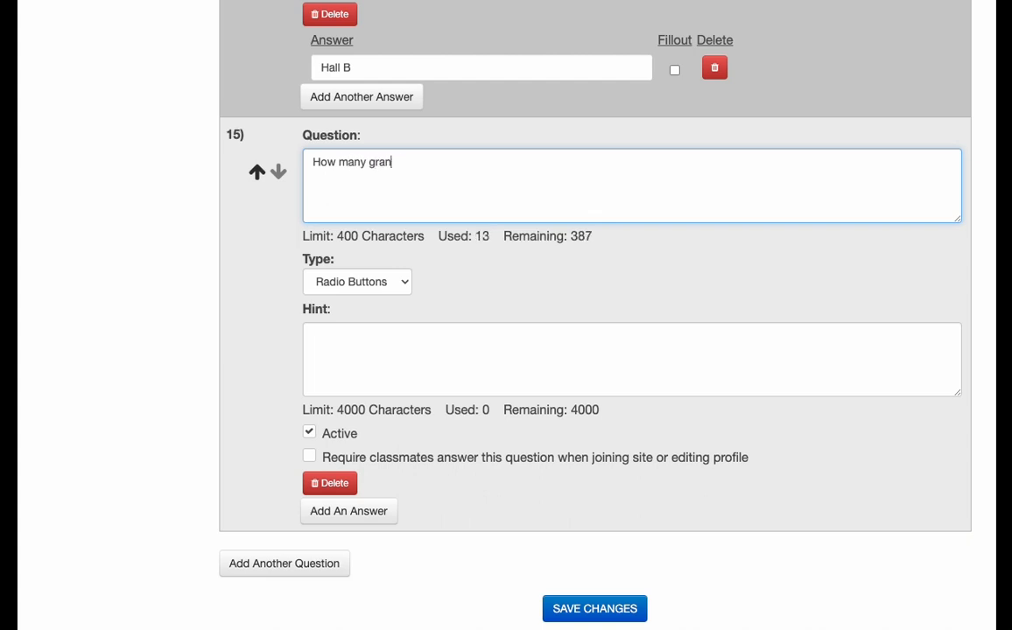
type("dkids do you have")
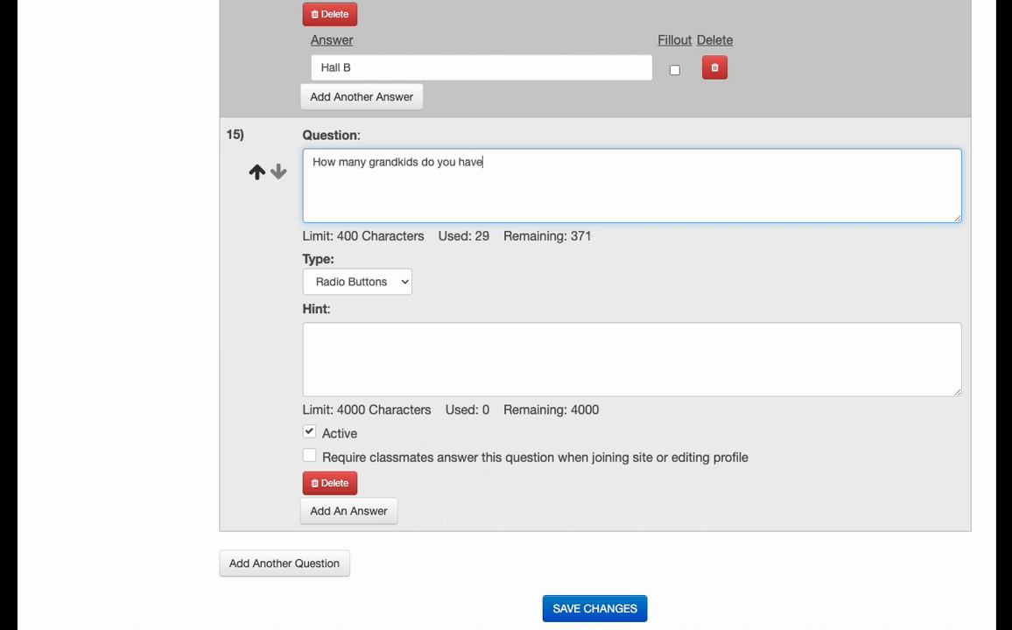
type("?")
left_click(354, 284)
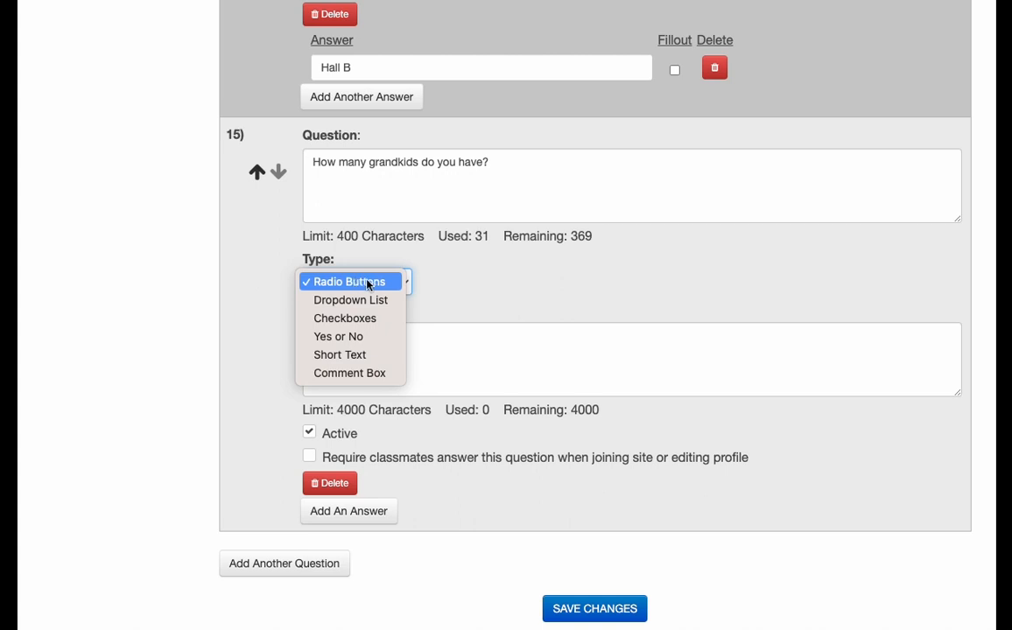
left_click(355, 289)
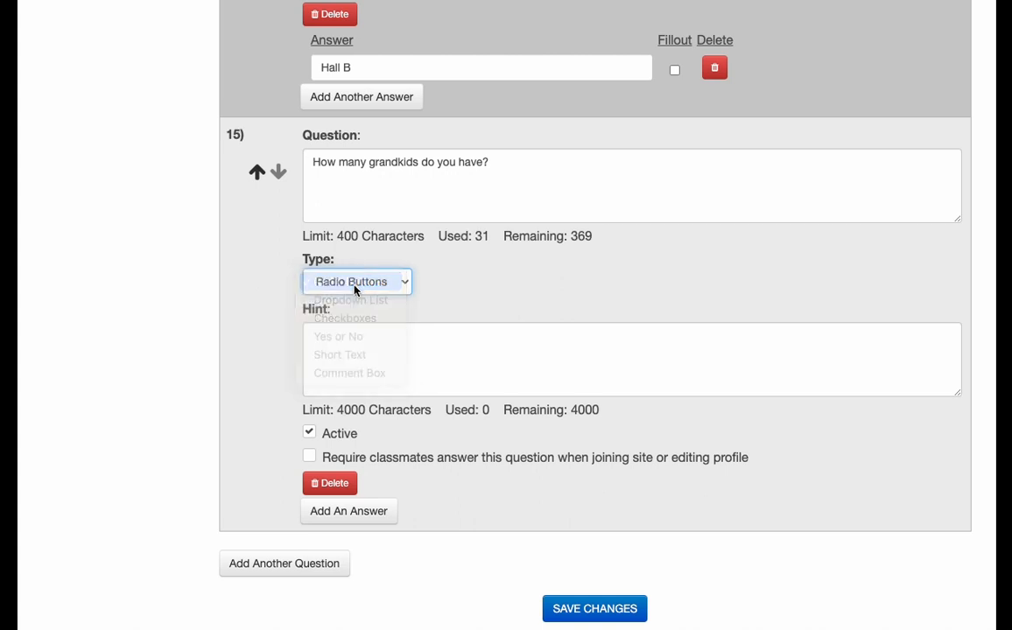
Step: Give the grandkids question its first three answers: 0, 1 and 2
scroll(256, 359, "down", 2)
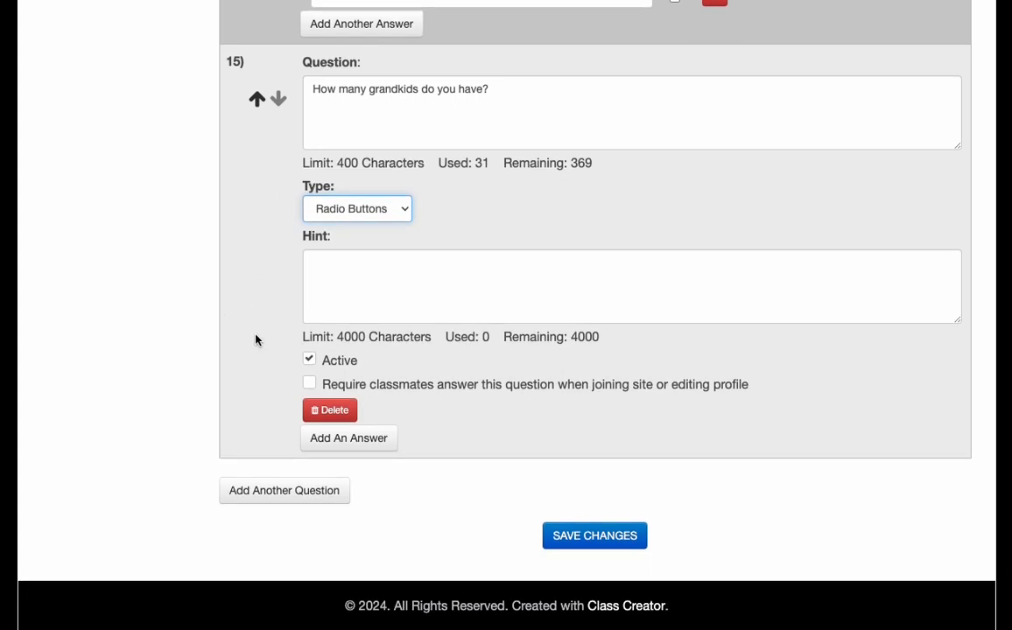
left_click(335, 440)
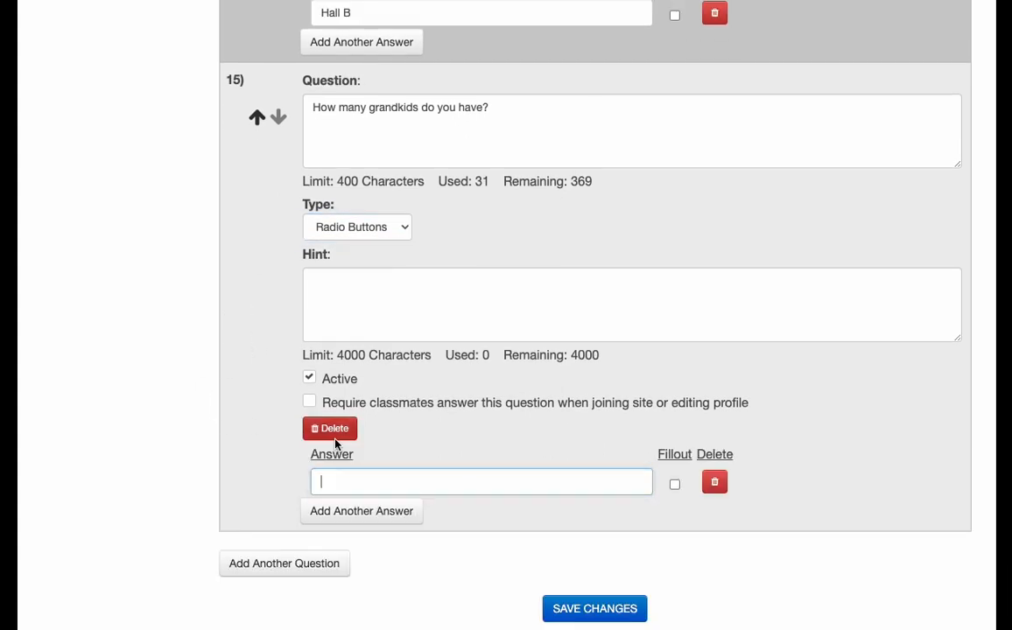
left_click(347, 487)
type("0")
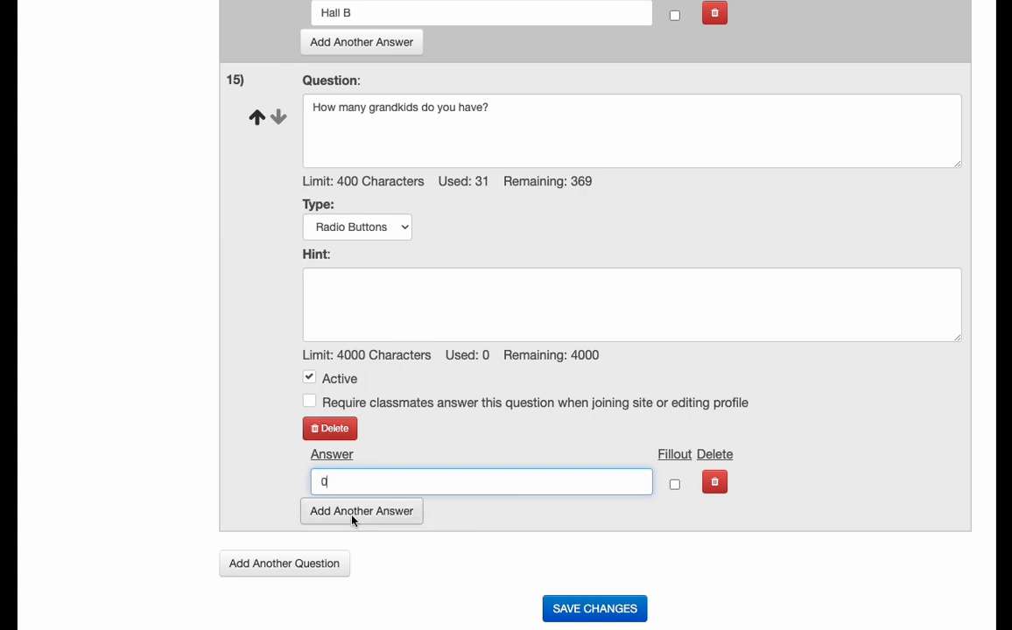
left_click(352, 516)
left_click(380, 448)
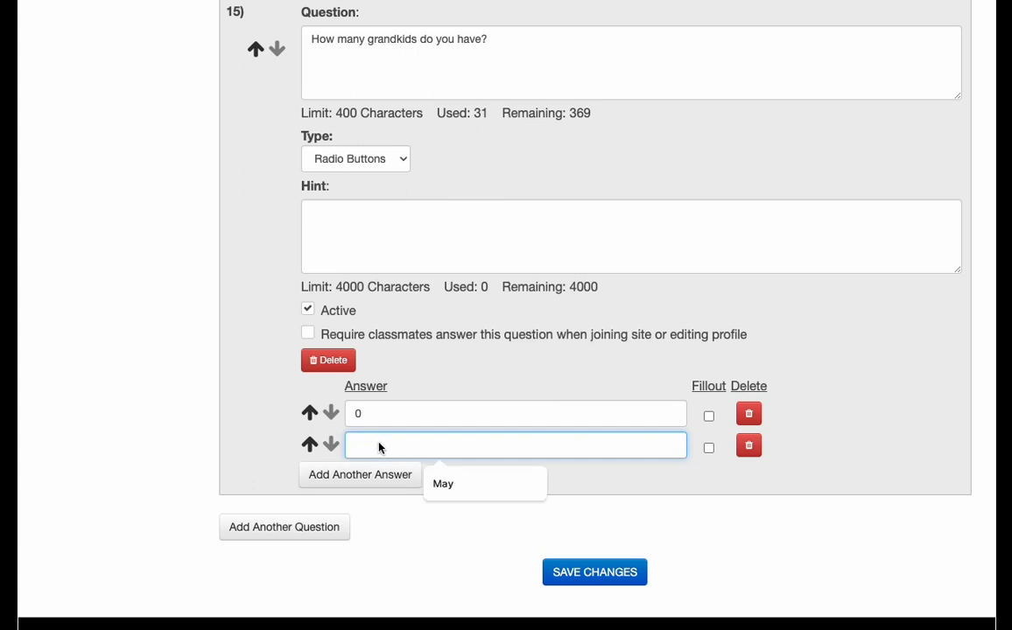
type("1")
left_click(375, 474)
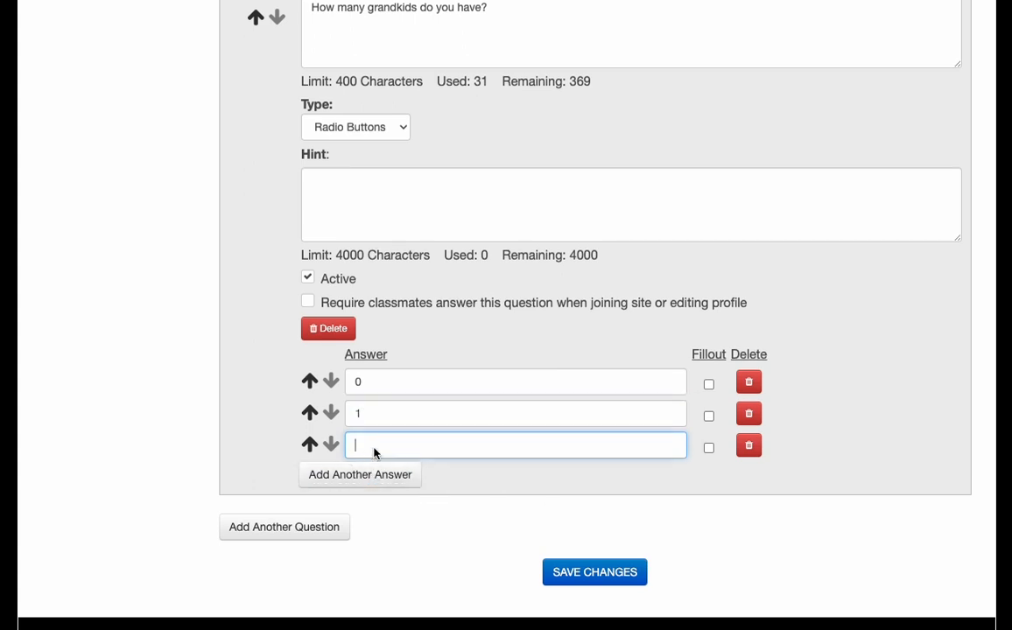
left_click(375, 452)
type("2")
Step: Extend the grandkids question's answers with 3, 4, 5 and "Greater than 5"
left_click(407, 475)
left_click(370, 452)
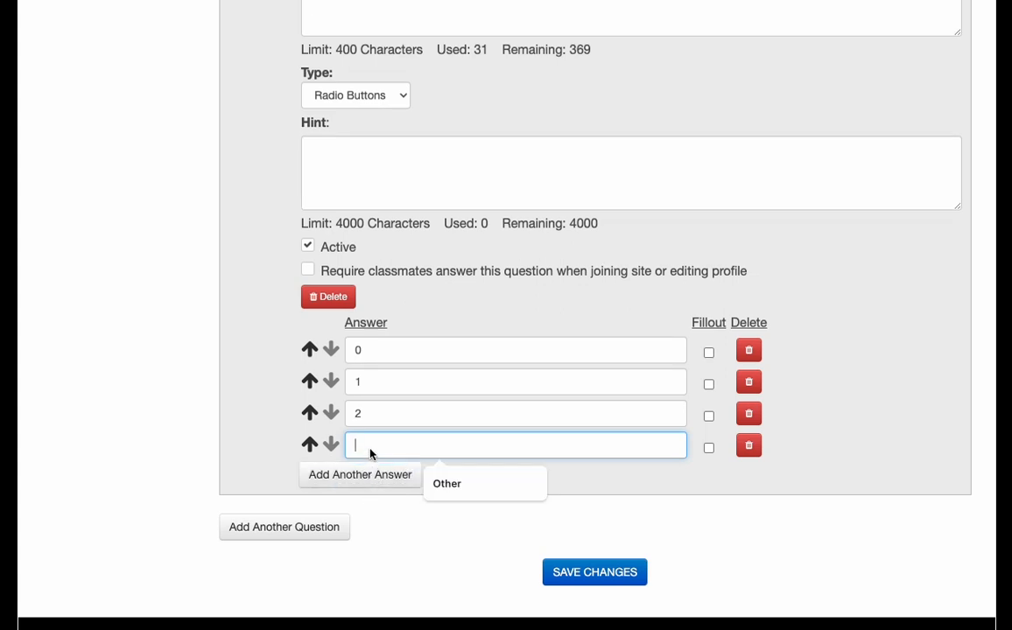
type("3")
left_click(363, 474)
left_click(367, 448)
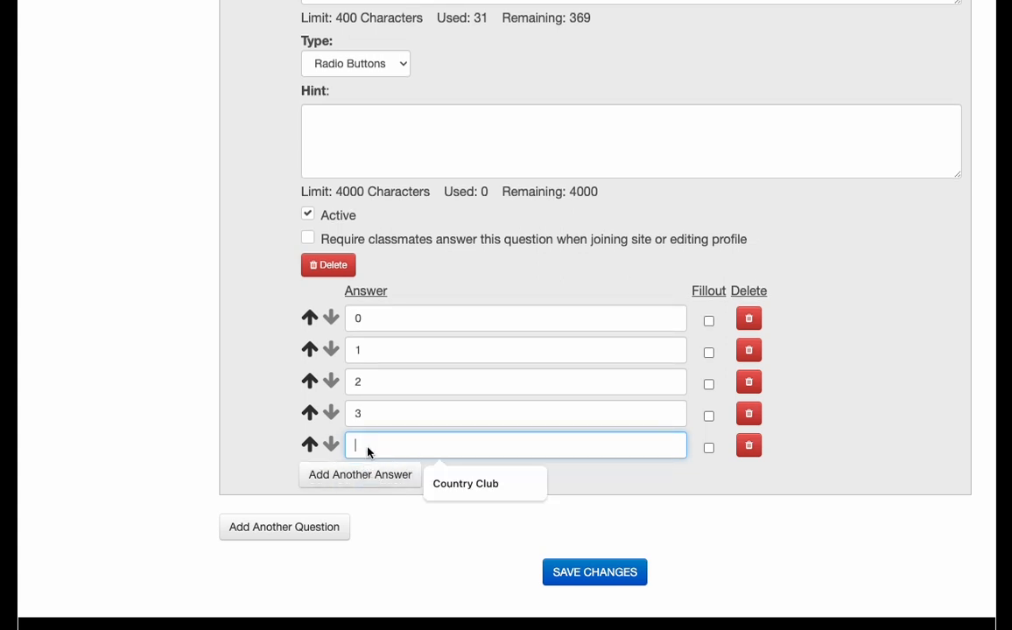
type("4")
left_click(368, 479)
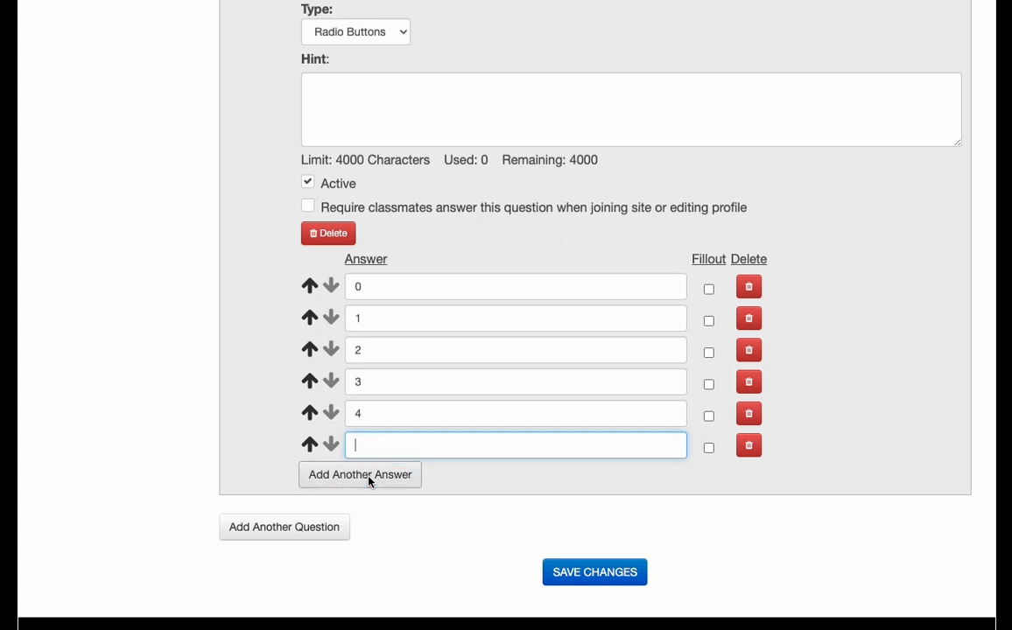
type("5")
left_click(370, 475)
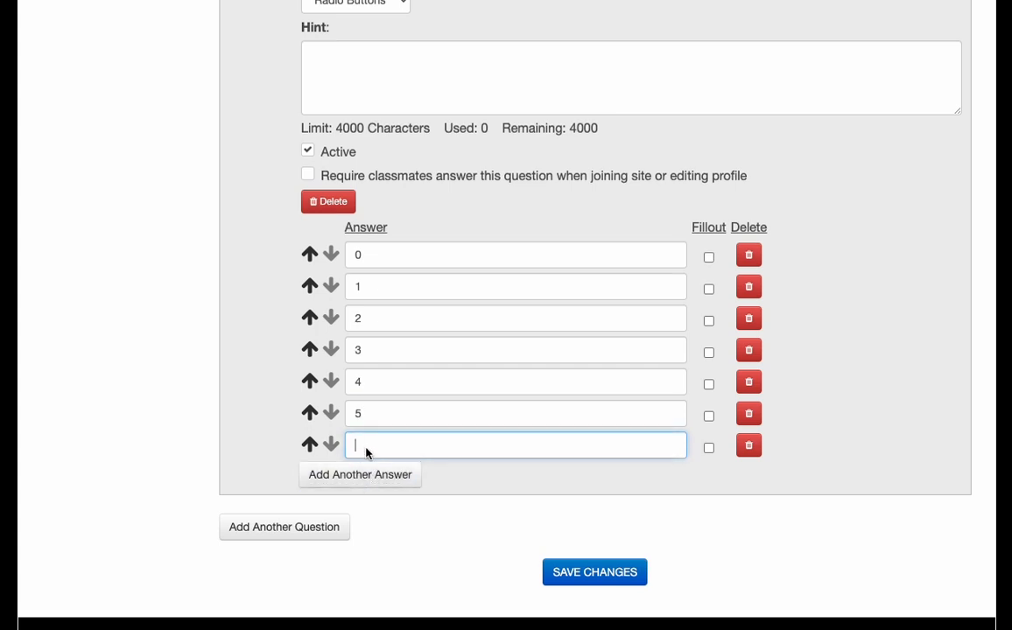
left_click(366, 452)
type("Greater than 5")
left_click(256, 337)
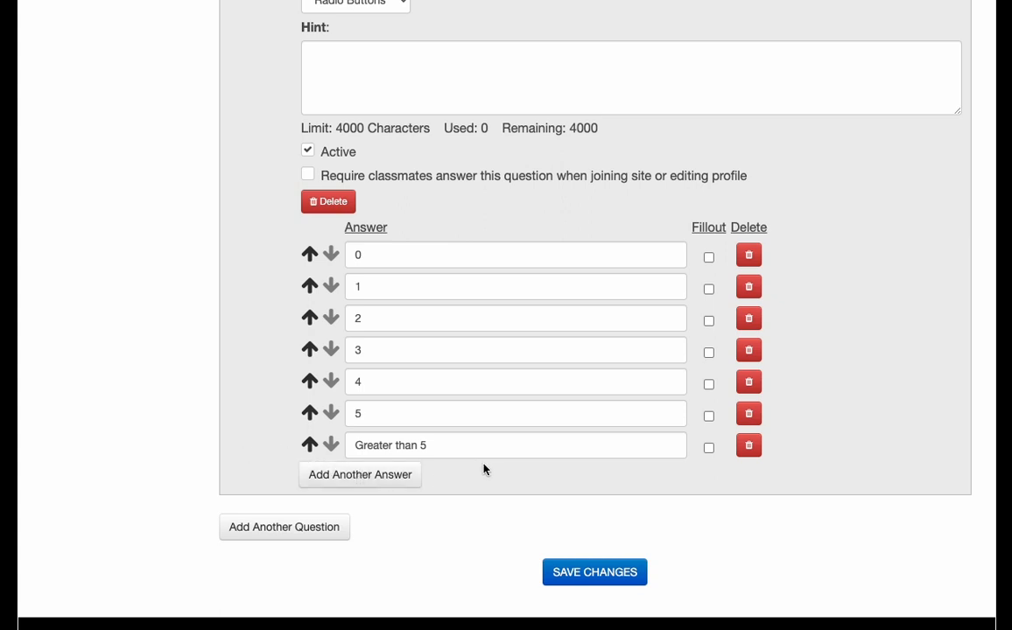
Step: Add a Comment Box question after the grandkids question, reading "Favorite story from high school."
scroll(481, 463, "up", 2)
scroll(483, 464, "up", 2)
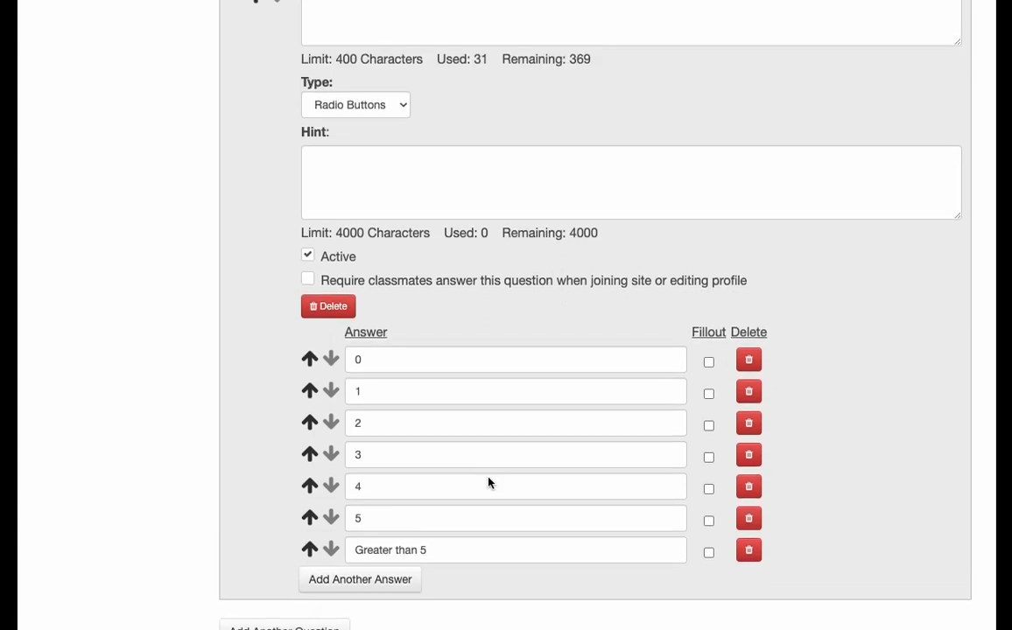
scroll(487, 482, "down", 3)
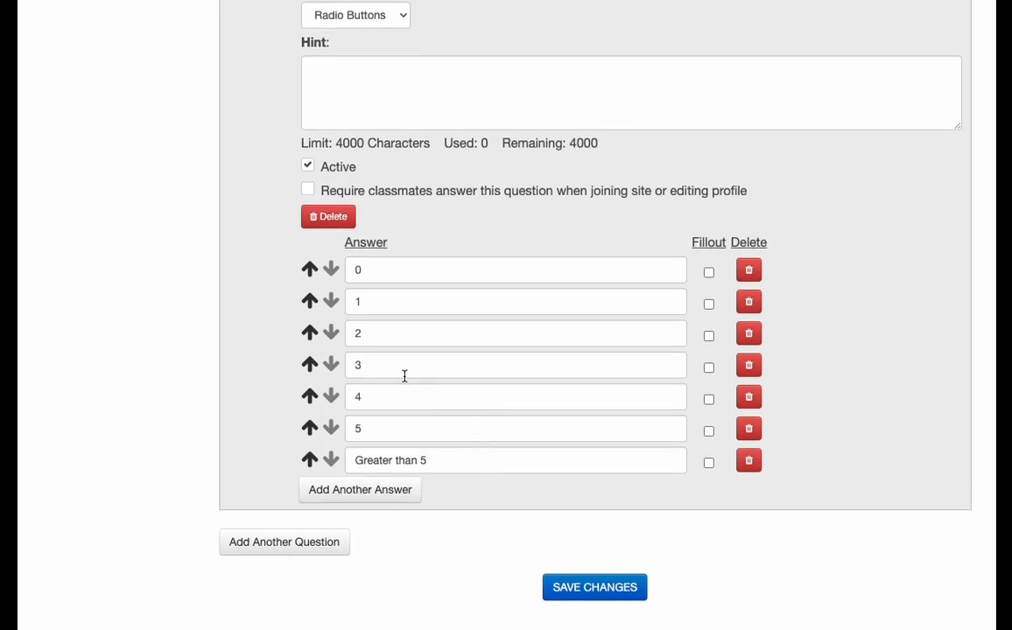
left_click(293, 544)
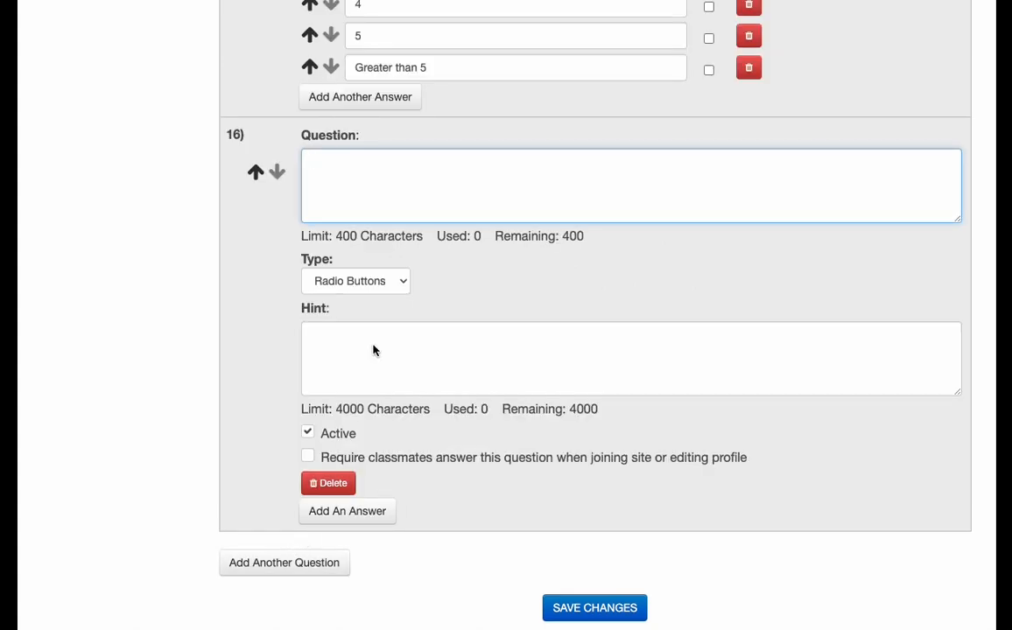
left_click(405, 287)
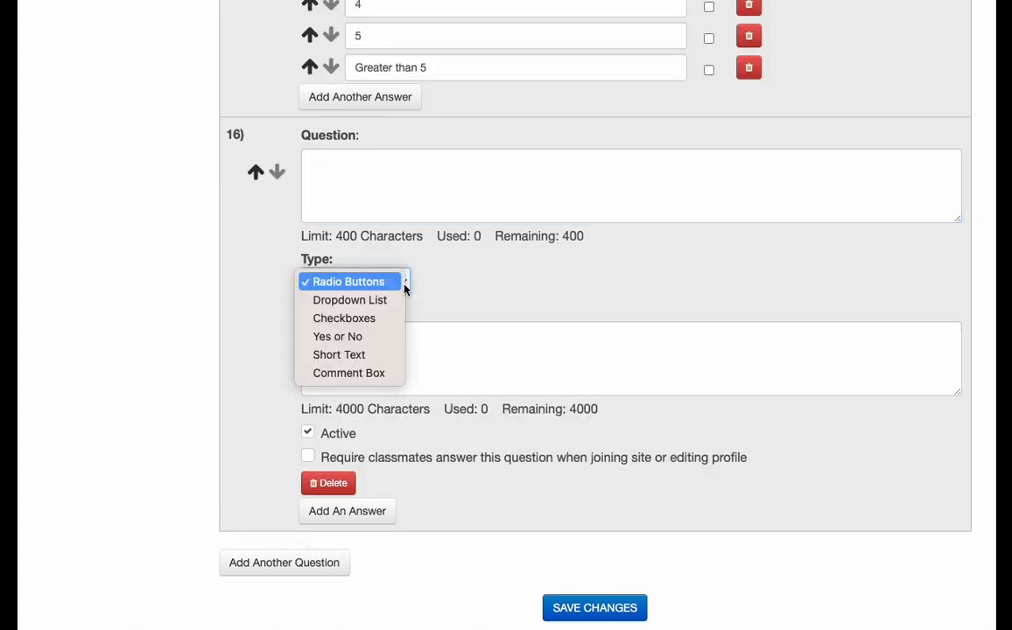
left_click(341, 373)
left_click(339, 173)
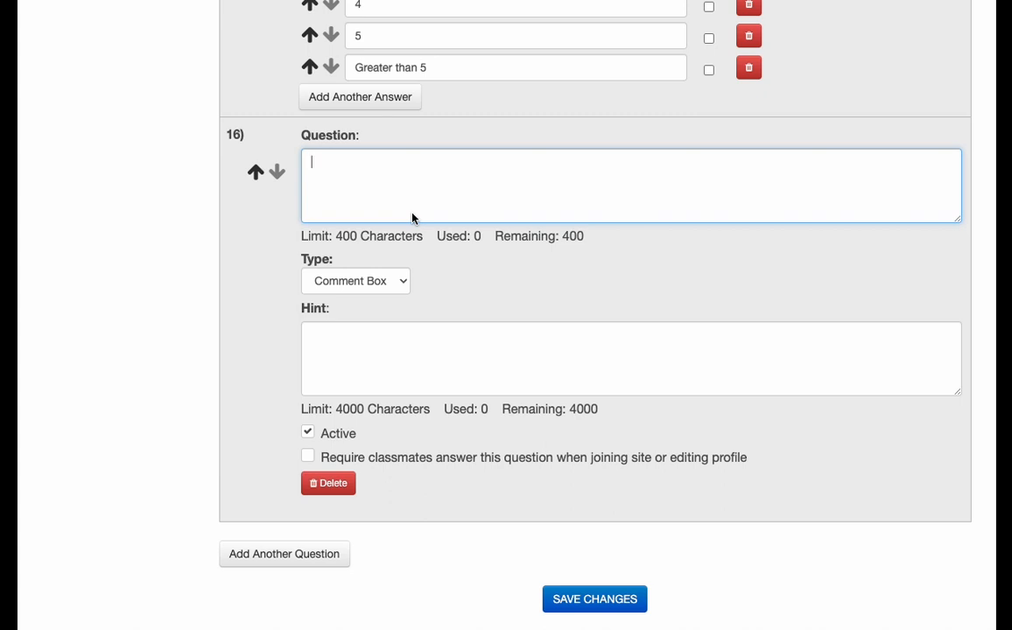
type("Favorite st")
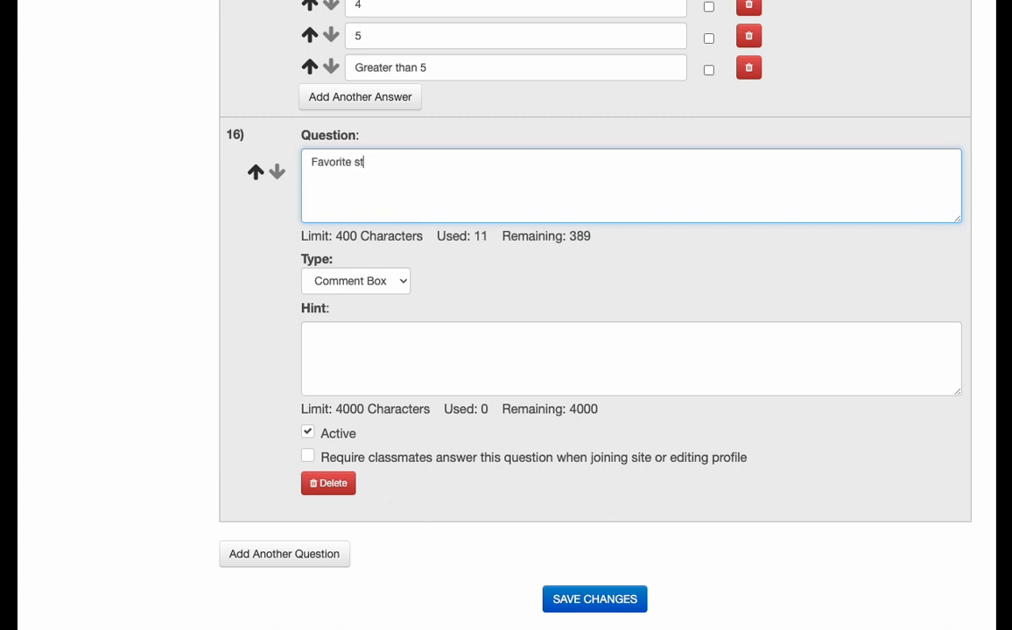
type("ory from high sch")
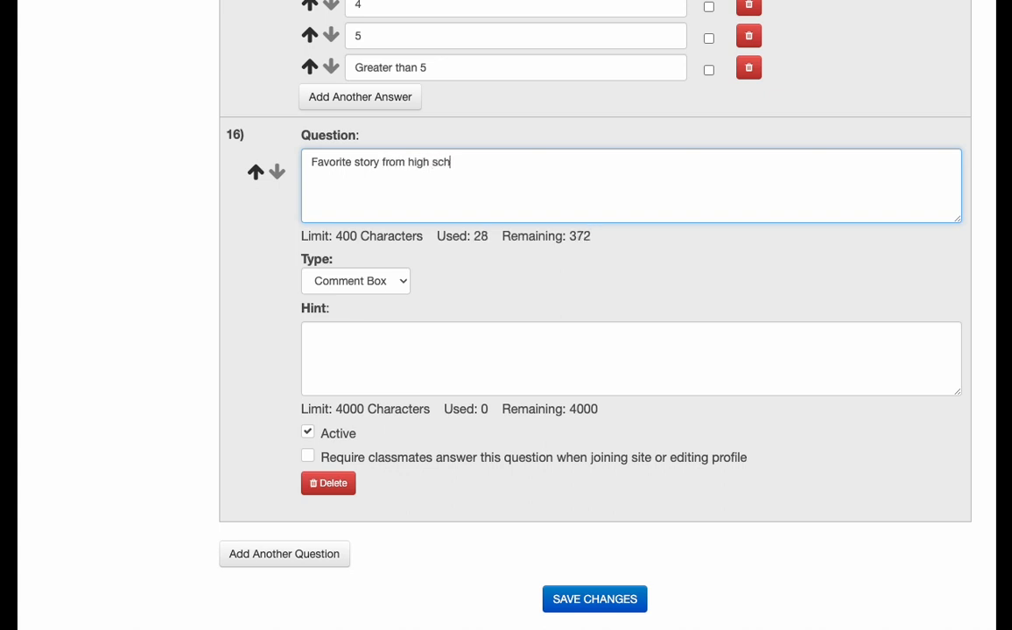
type("ool.")
Step: Give the favorite story question the hint "Add your favorite memory here." and save the Profile Generator changes
left_click(328, 352)
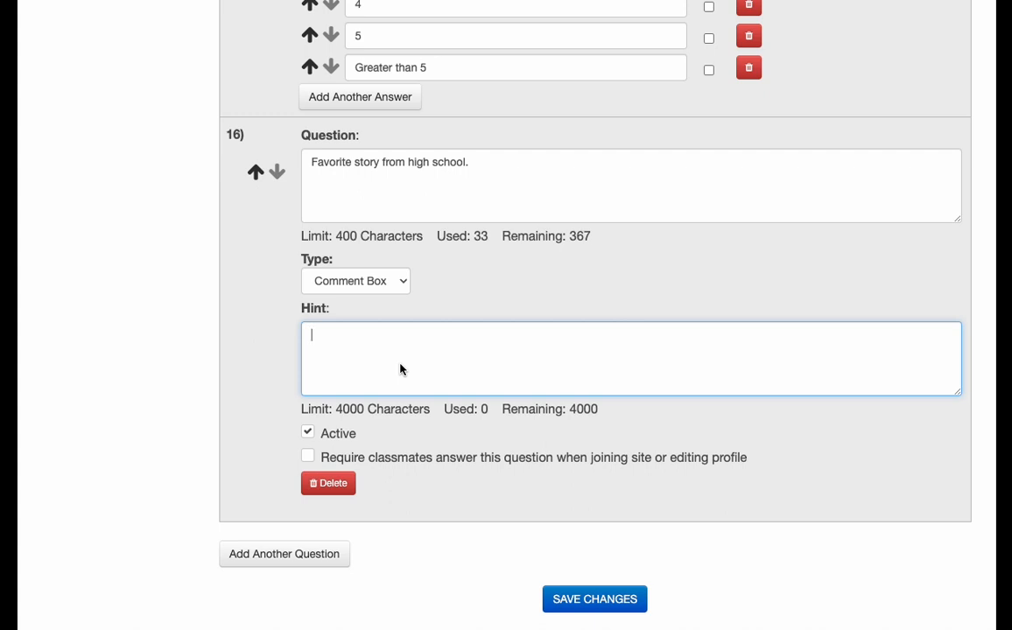
type("Add your fa")
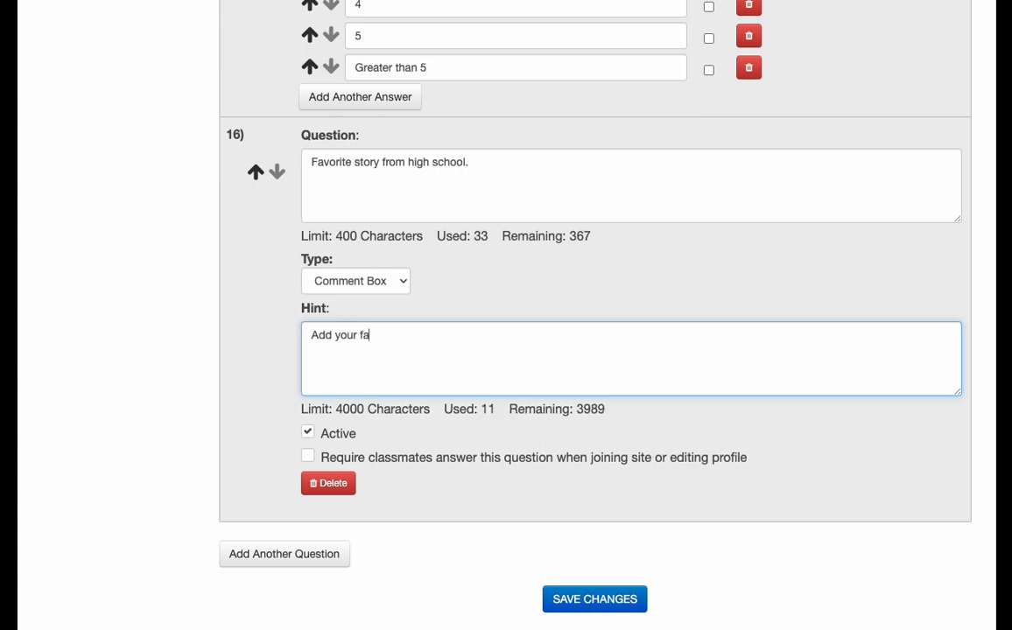
type("vorite memory here.")
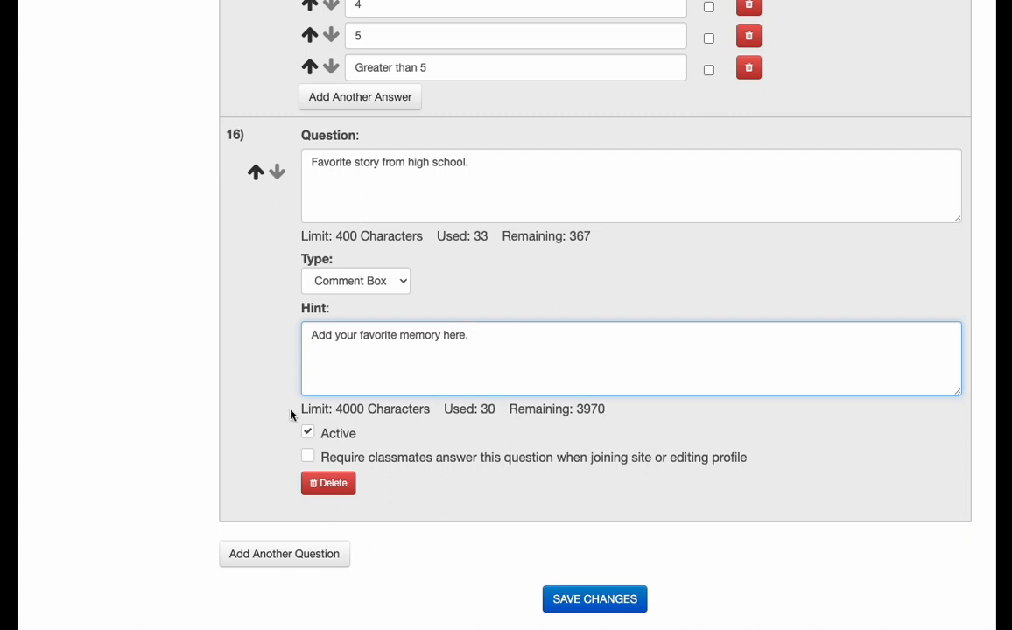
left_click(246, 390)
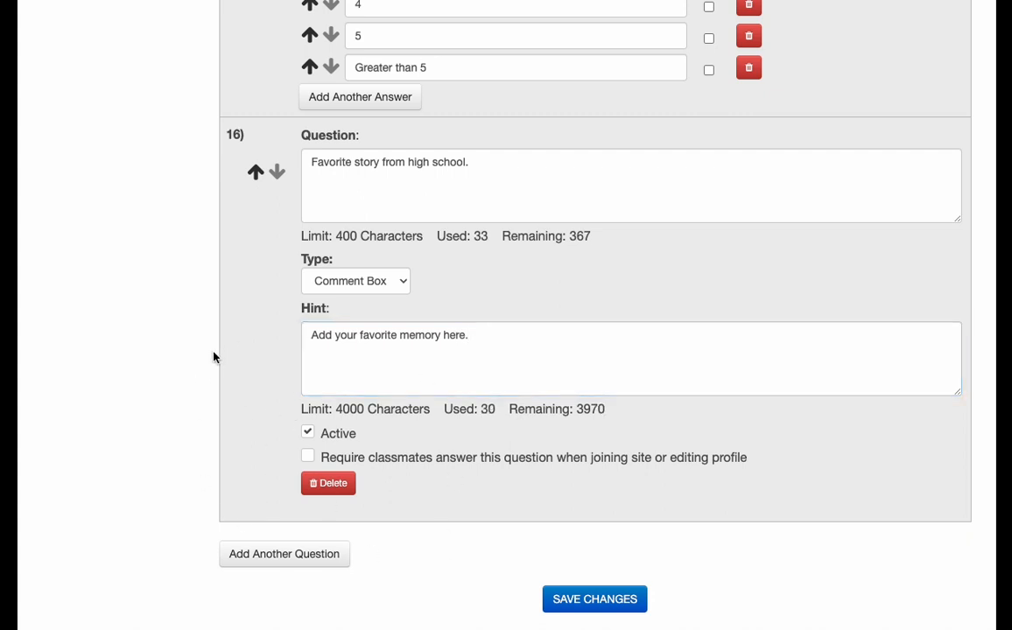
scroll(213, 357, "down", 1)
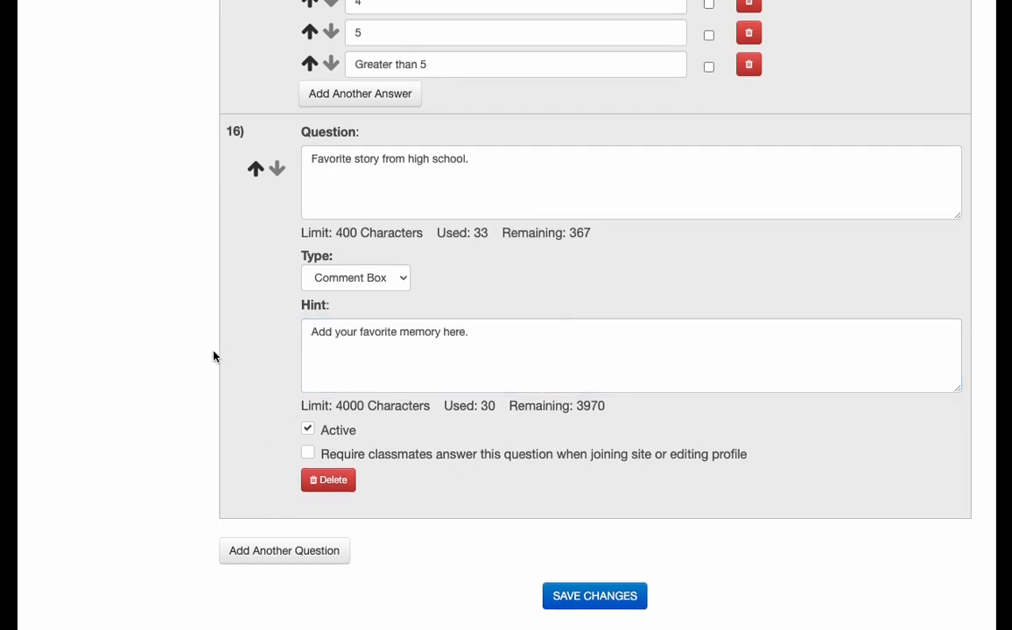
left_click(605, 596)
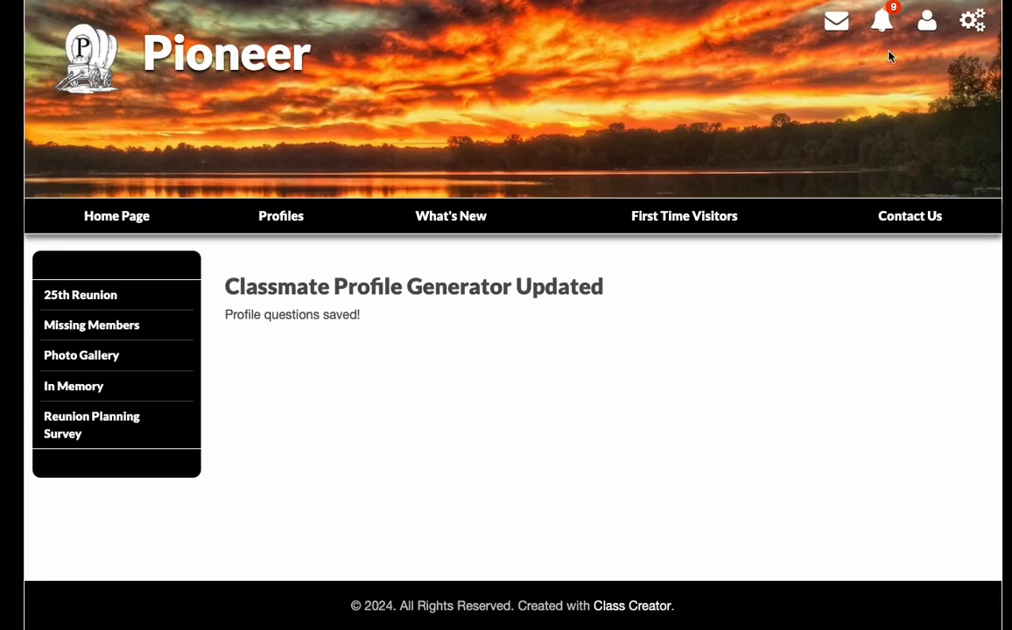
Step: Open your own profile for editing and check how the grandkids and favorite story questions appear there
mouse_move(929, 25)
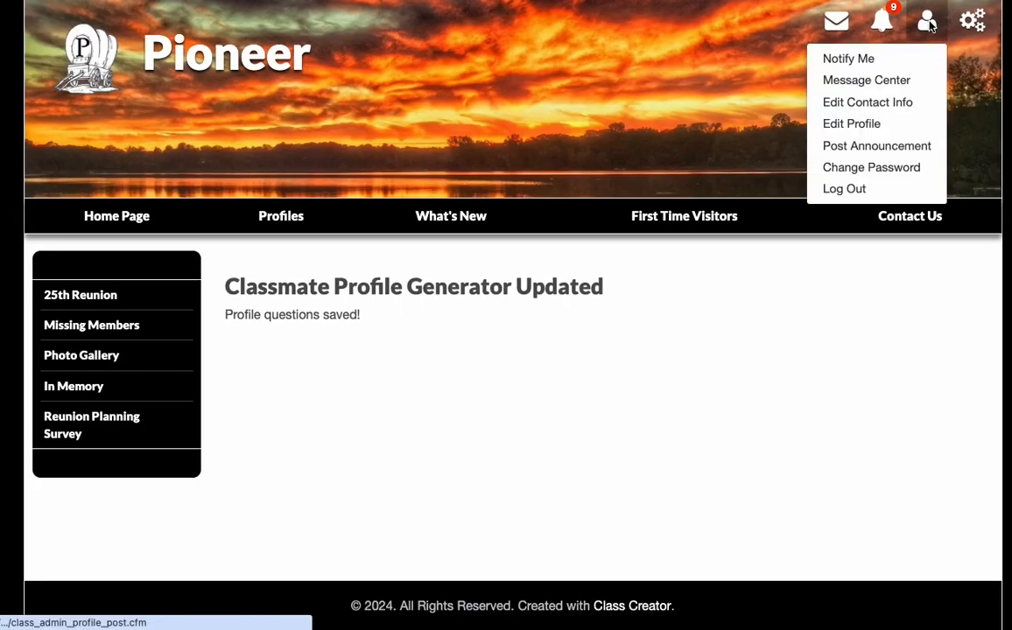
left_click(853, 125)
scroll(635, 279, "down", 15)
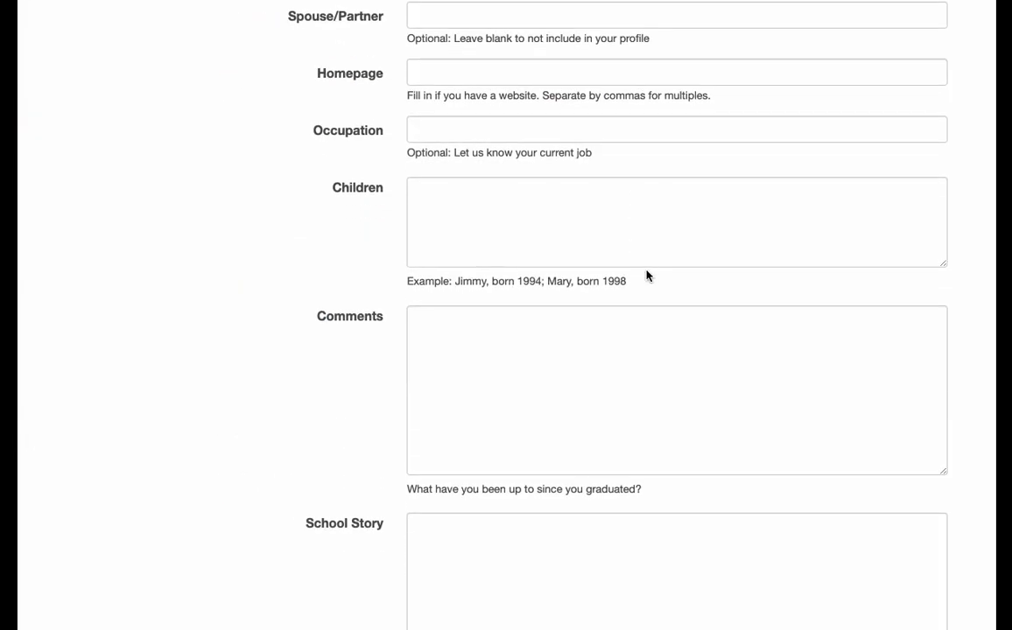
scroll(646, 274, "down", 3)
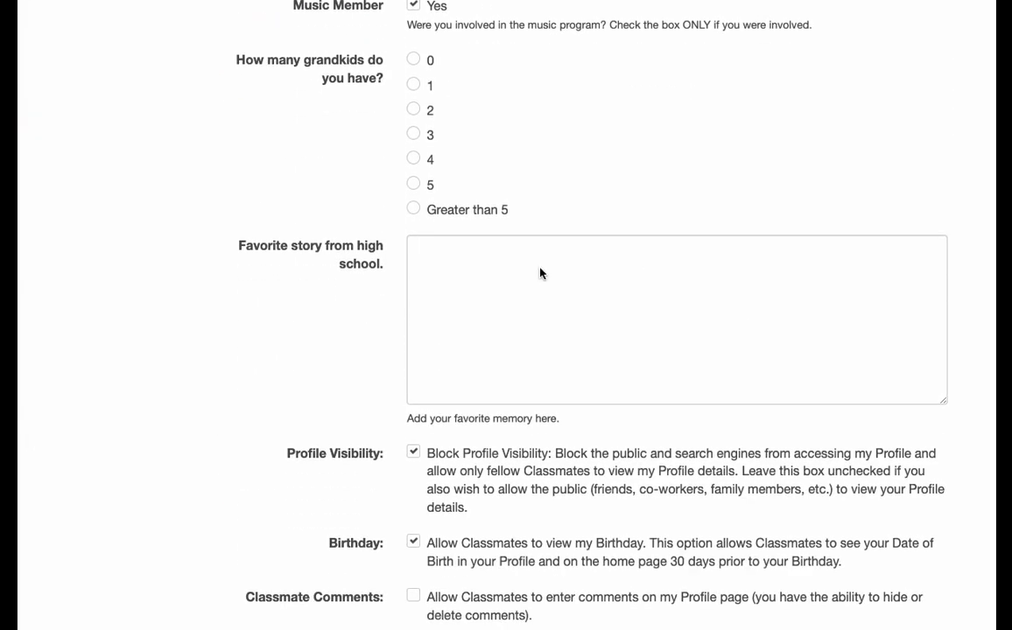
left_click_drag(238, 247, 379, 272)
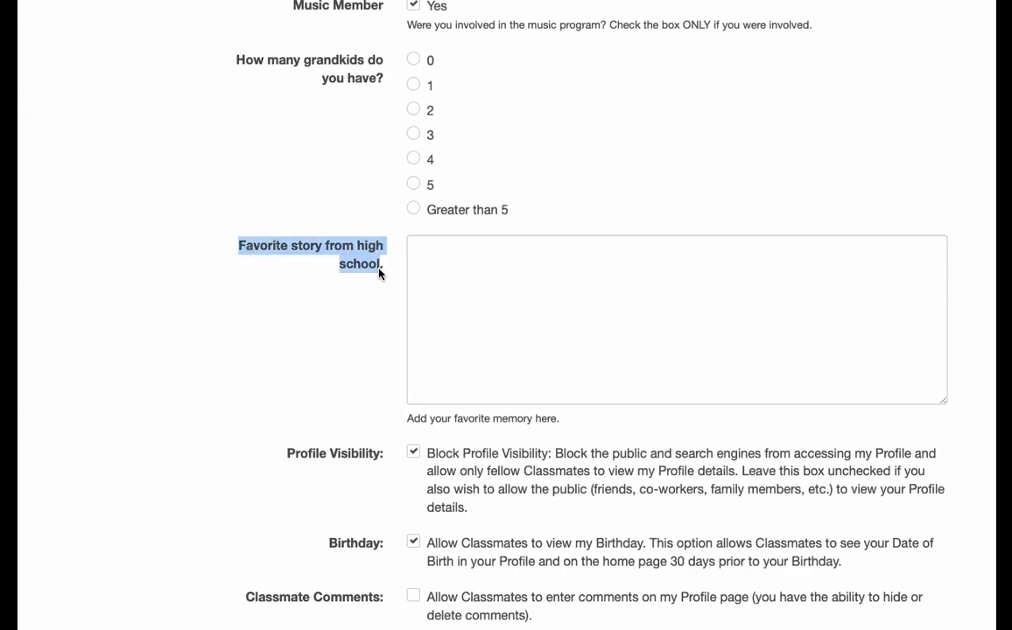
left_click(506, 331)
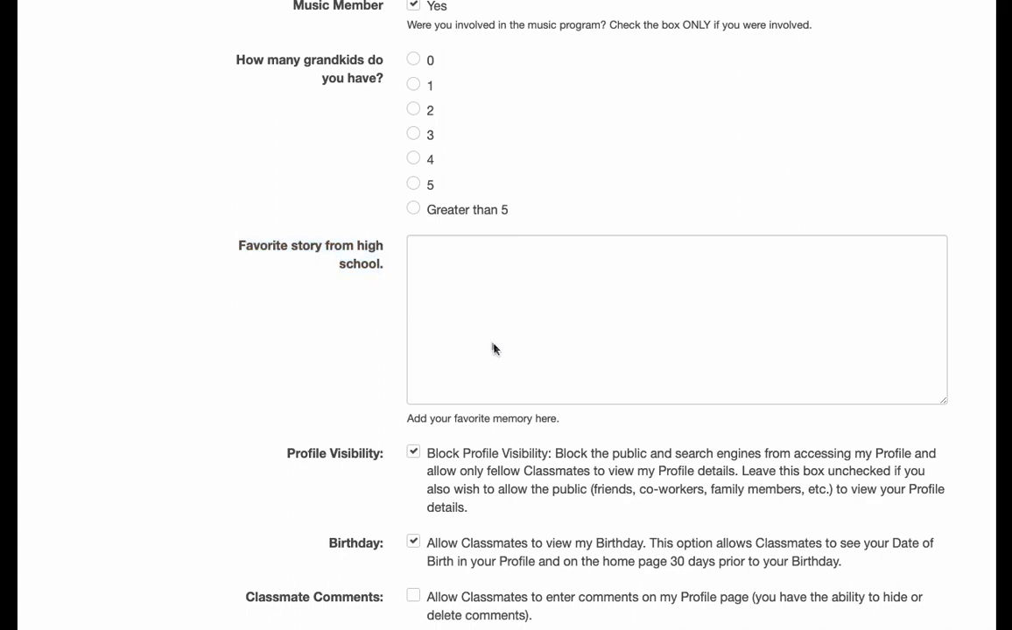
Step: Reopen the Profile Generator, look through its linked list of great Profile questions for ideas, and return to the generator page
scroll(495, 347, "up", 20)
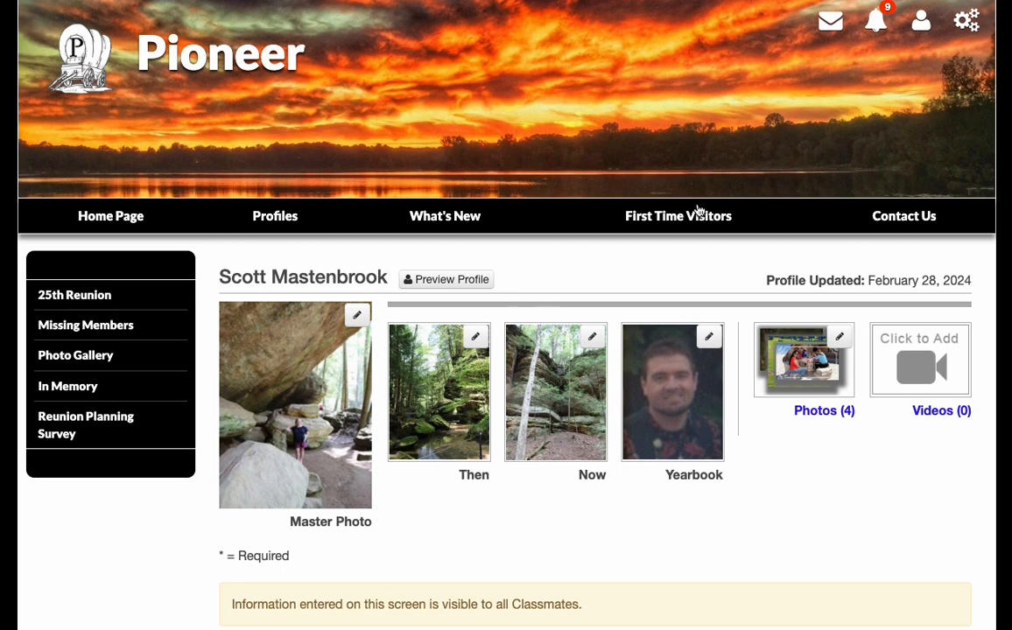
left_click(971, 27)
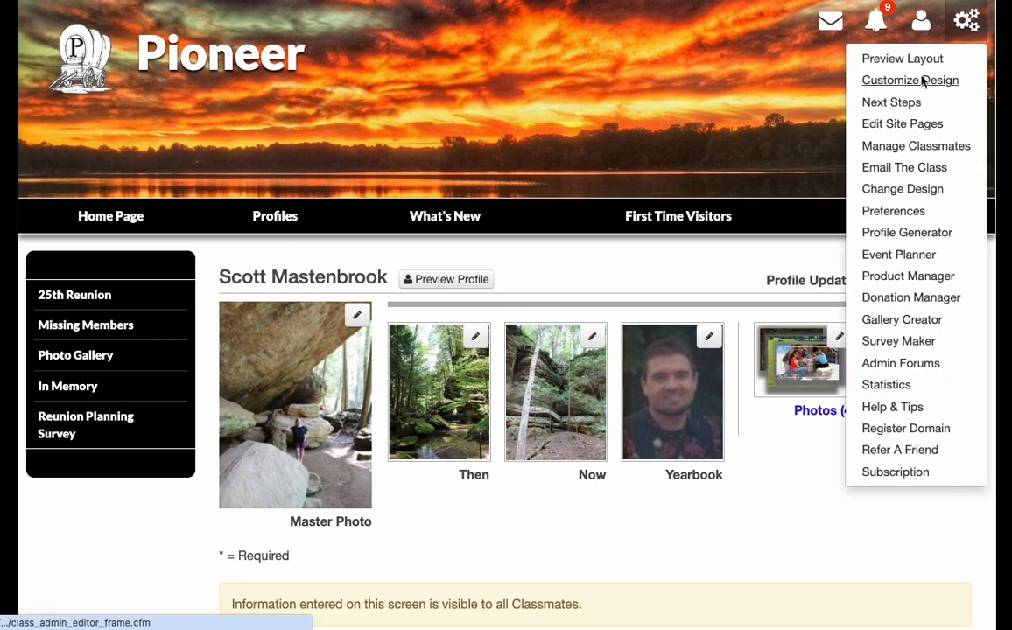
left_click(925, 234)
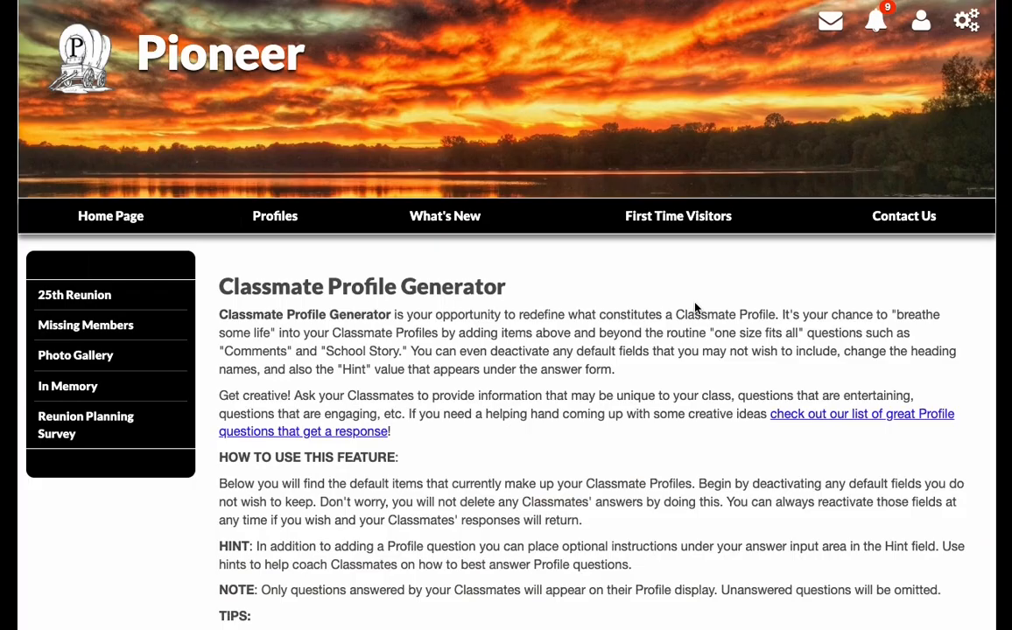
scroll(696, 309, "down", 3)
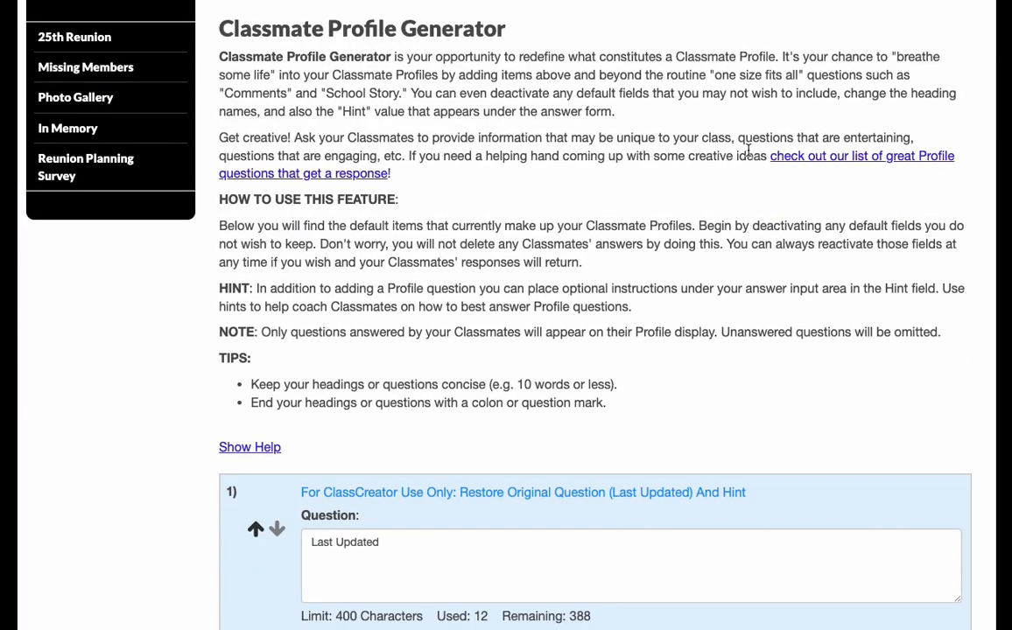
left_click(798, 157)
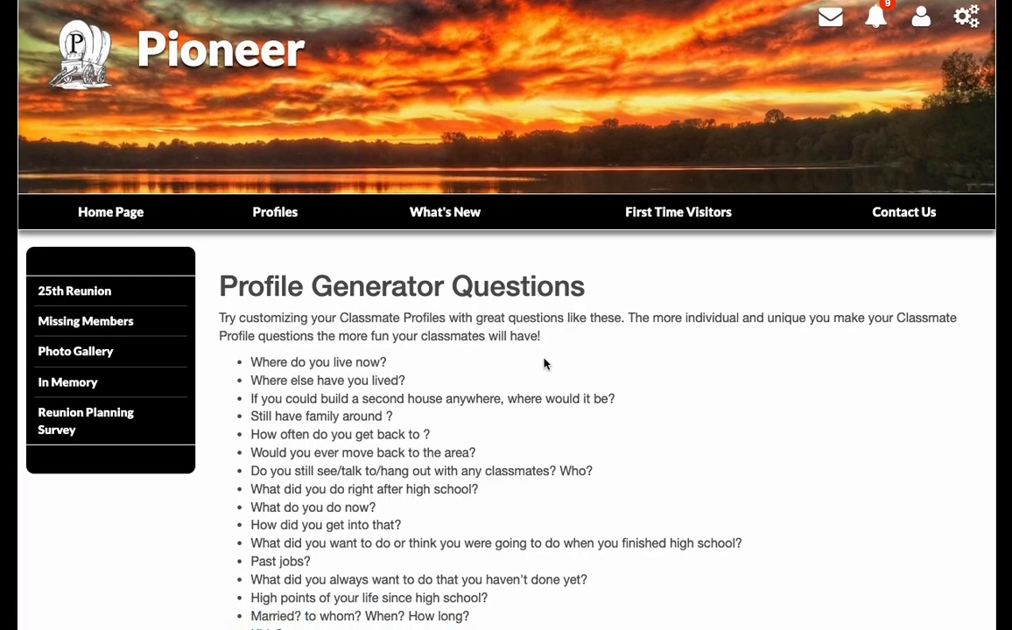
scroll(544, 363, "down", 7)
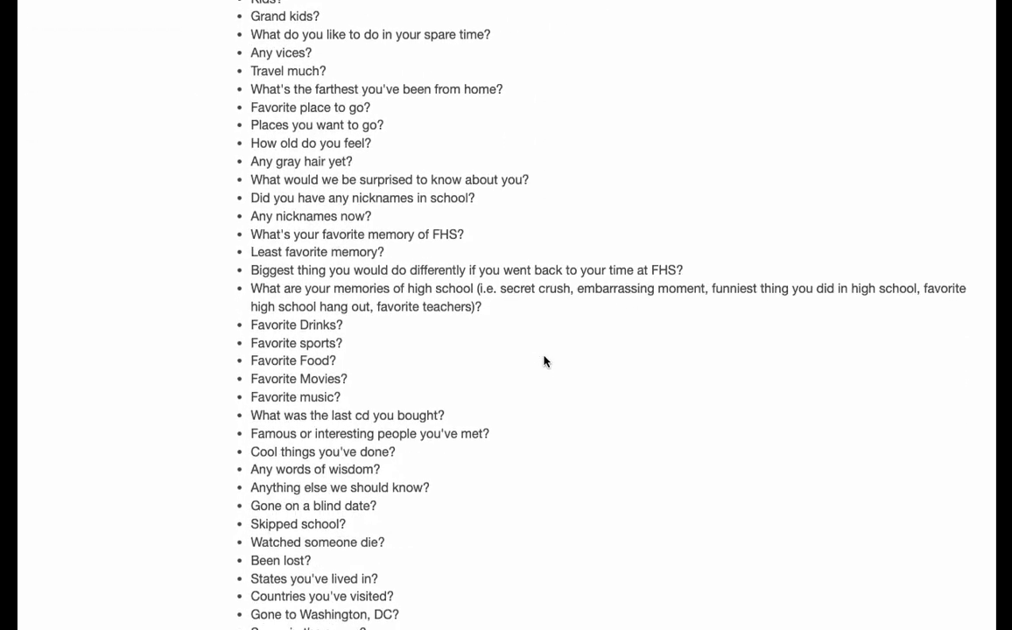
scroll(543, 361, "down", 3)
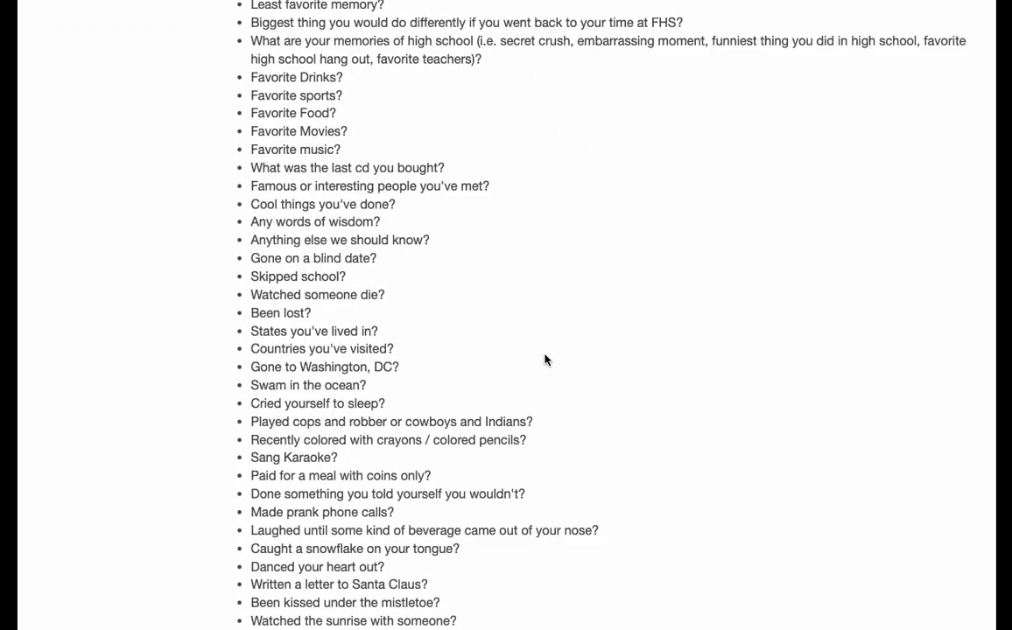
scroll(544, 359, "up", 10)
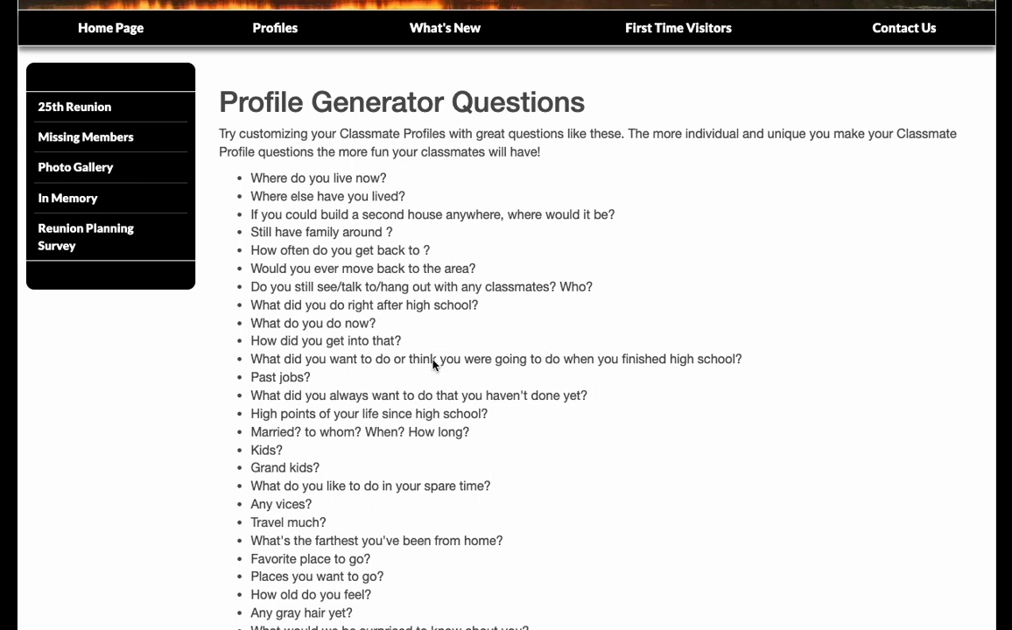
scroll(431, 361, "up", 1)
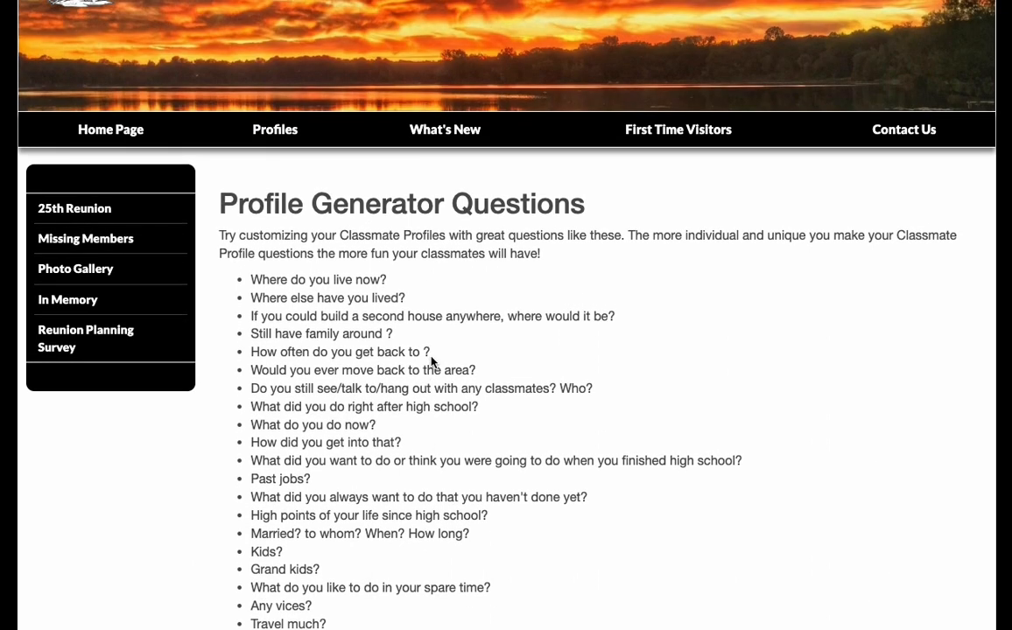
scroll(433, 357, "up", 1)
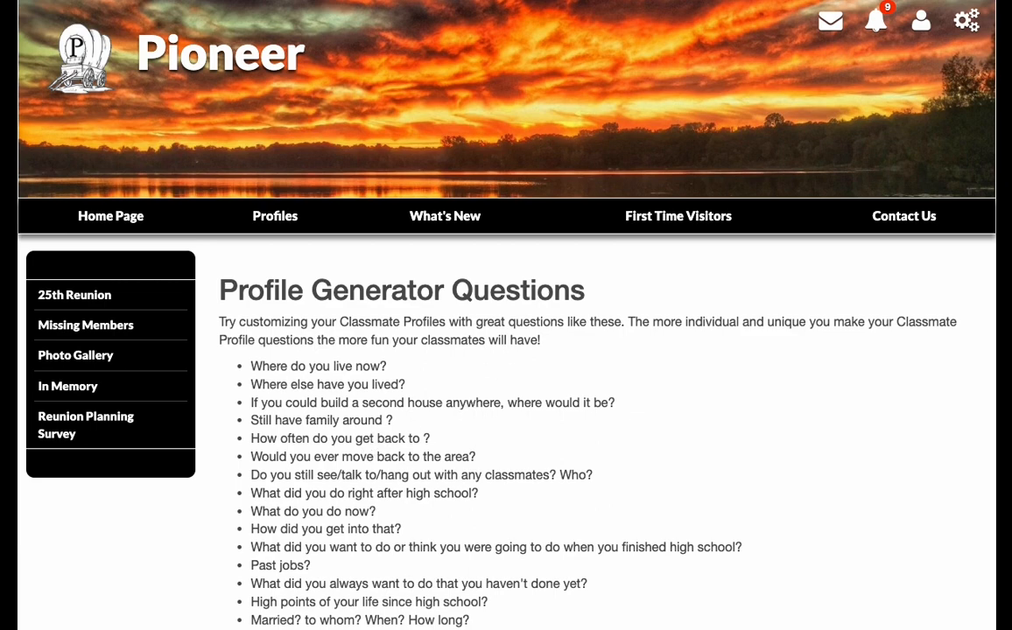
key("alt+Left")
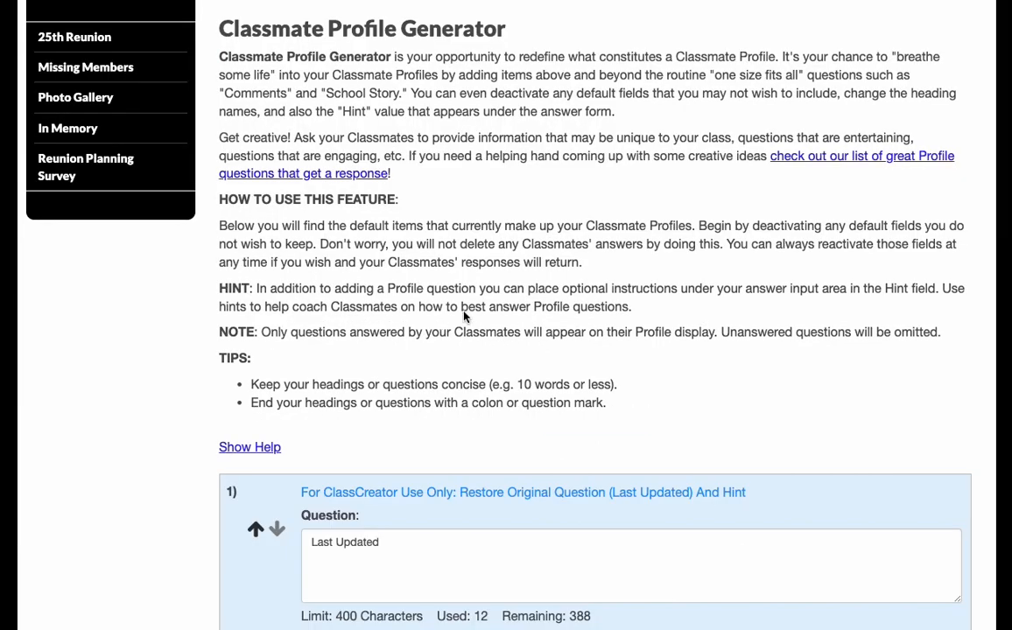